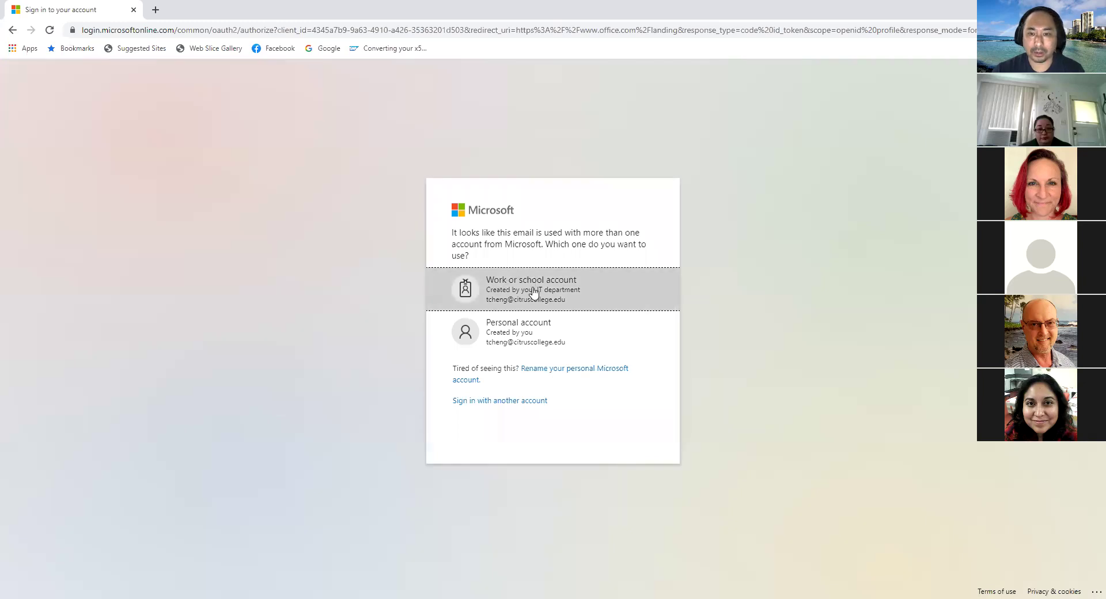
# Step: Sign in with the work or school account by entering its password
pyautogui.click(532, 289)
pyautogui.write('•••••••')
pyautogui.press('Return')
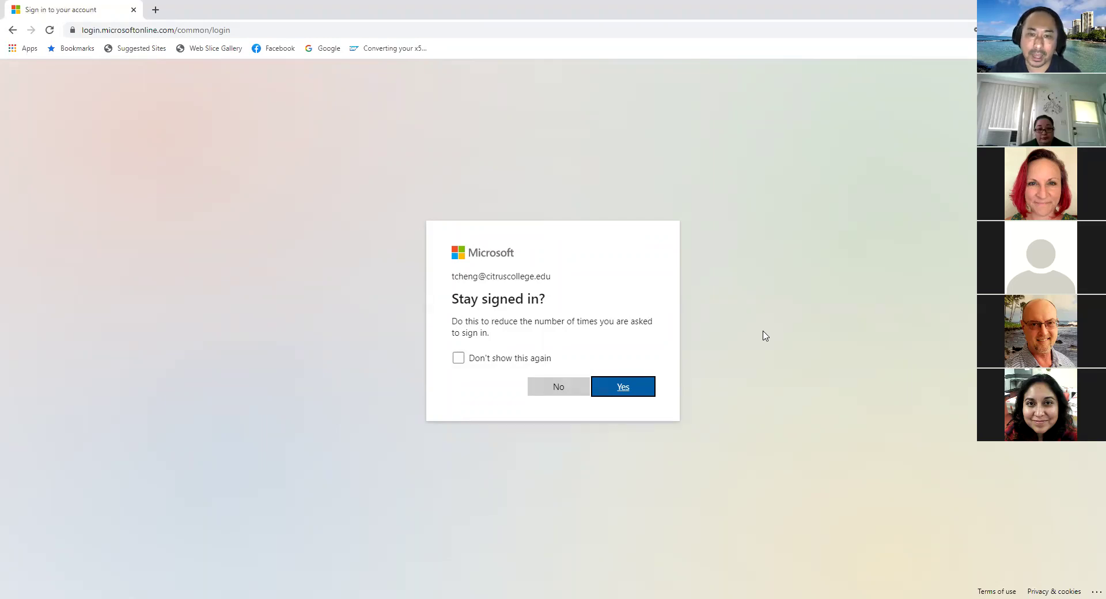
# Step: Stay signed in and go to the Word start page in Office on the web
pyautogui.click(626, 394)
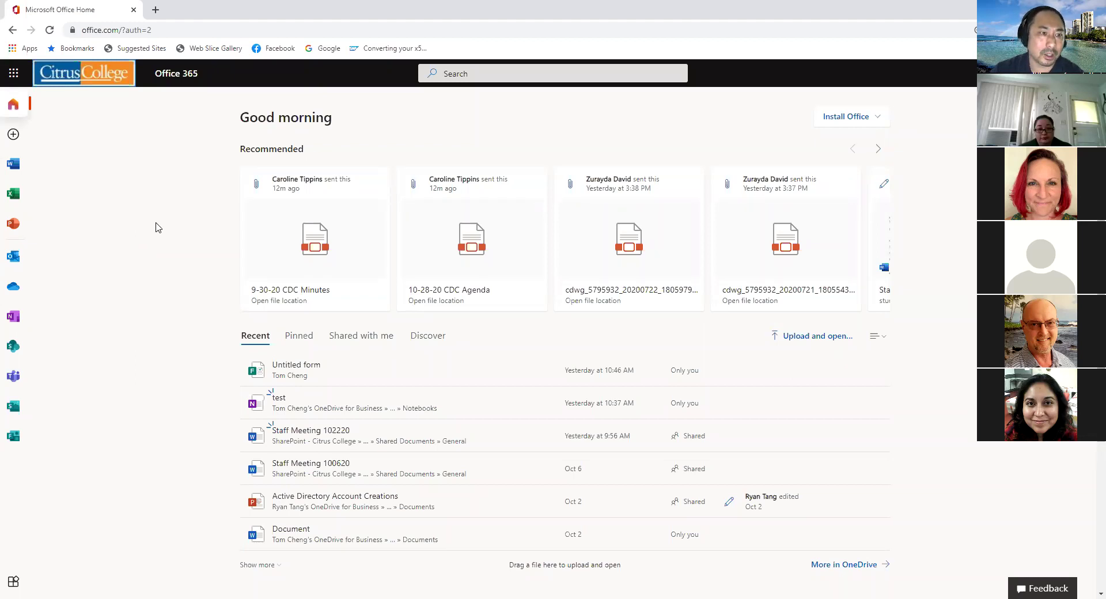
pyautogui.click(14, 165)
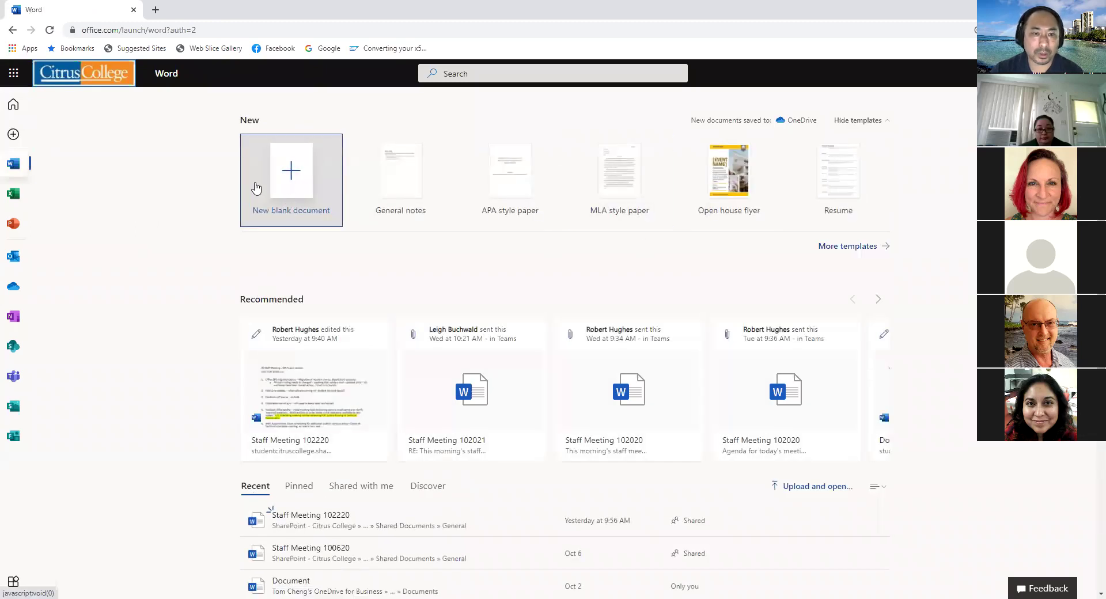
pyautogui.click(292, 184)
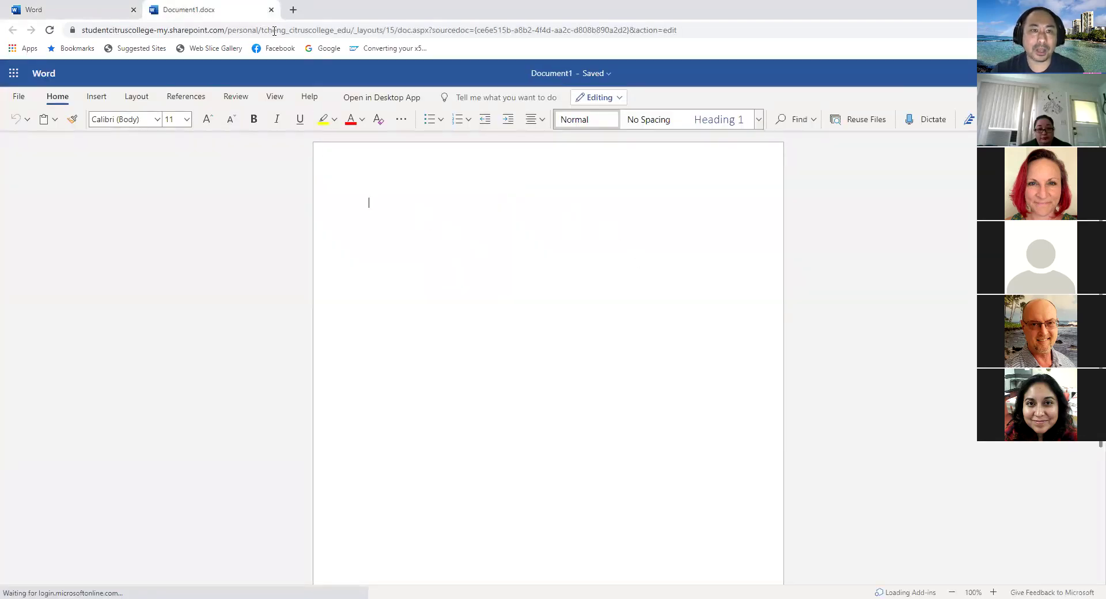
pyautogui.click(271, 10)
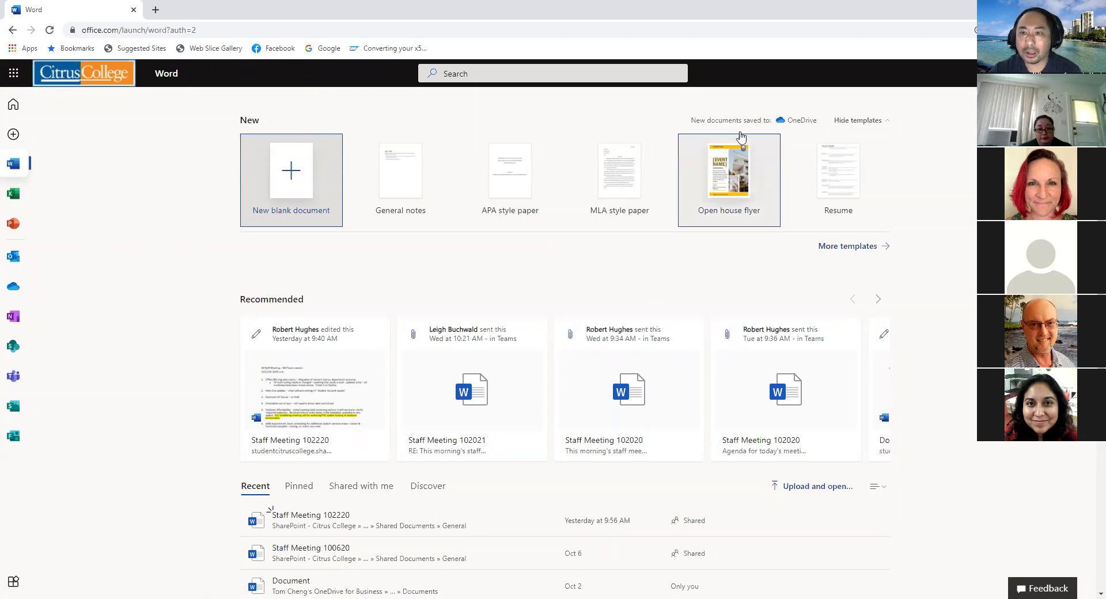
# Step: Return to the Office home page and show the Install Office options
pyautogui.click(13, 104)
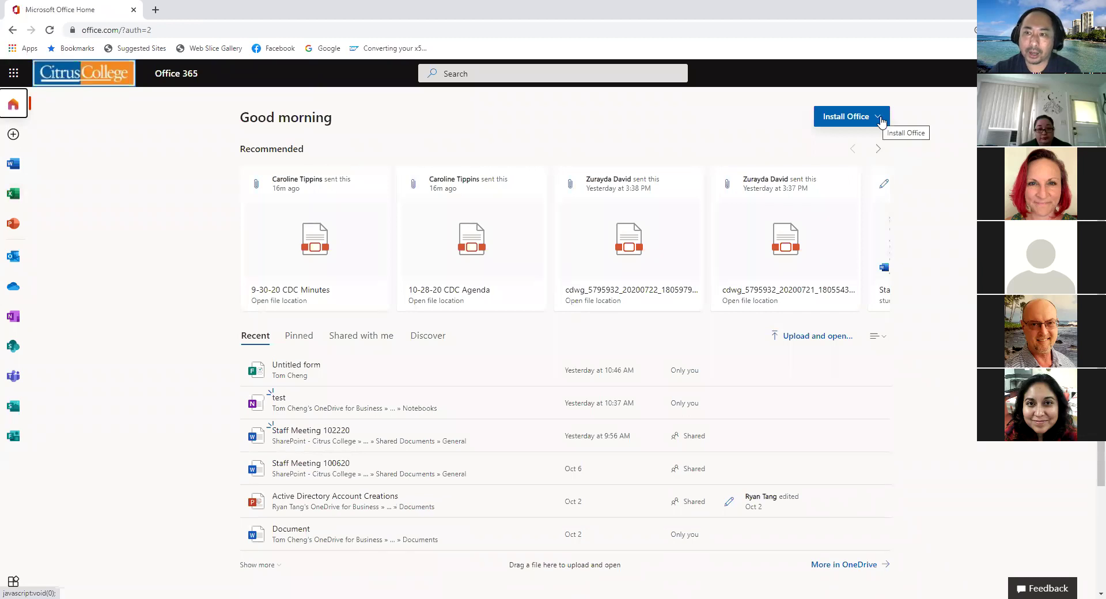
pyautogui.click(881, 121)
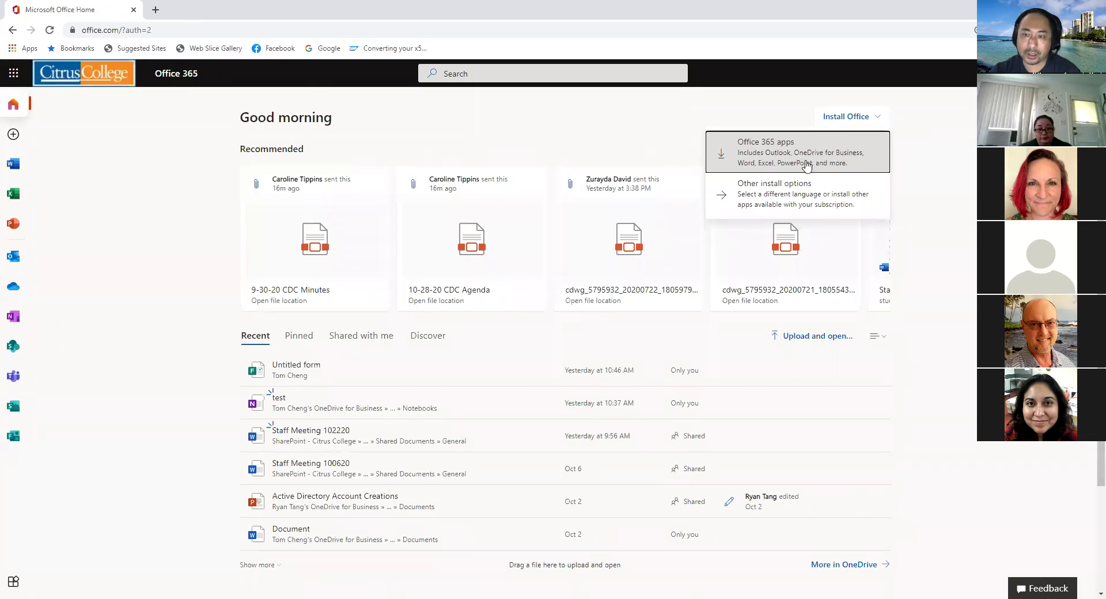
pyautogui.click(151, 266)
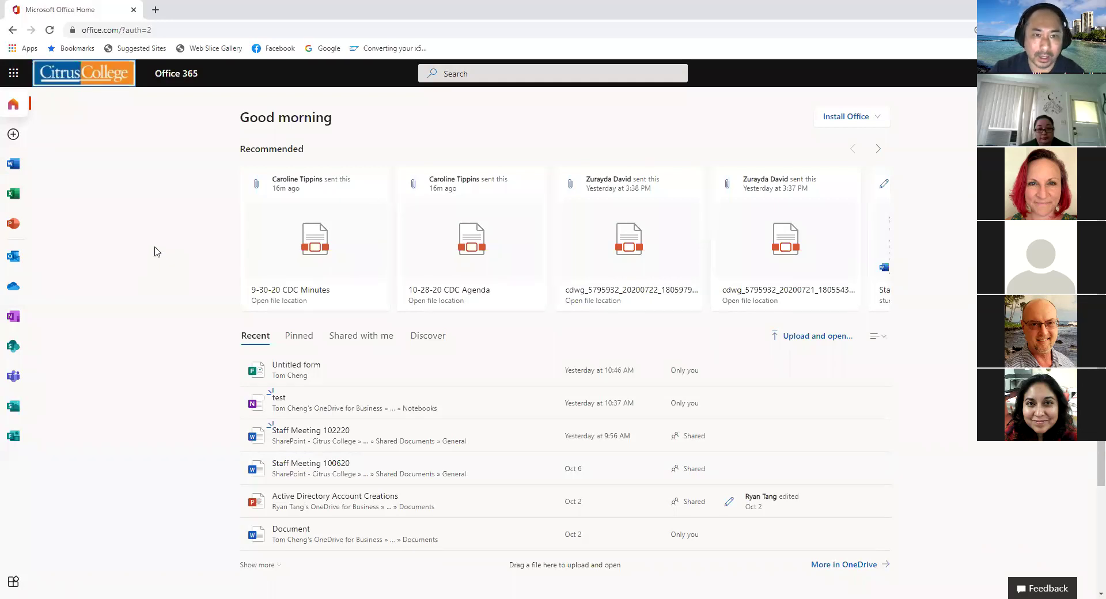
pyautogui.click(879, 117)
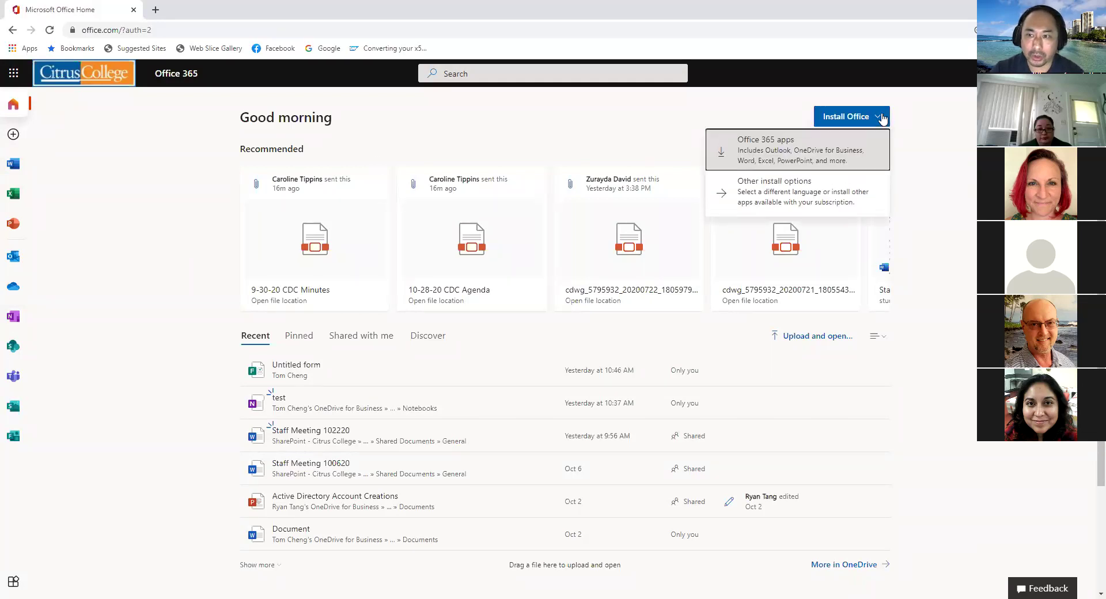
# Step: Close the Install Office dropdown by clicking an empty area of the page
pyautogui.click(98, 249)
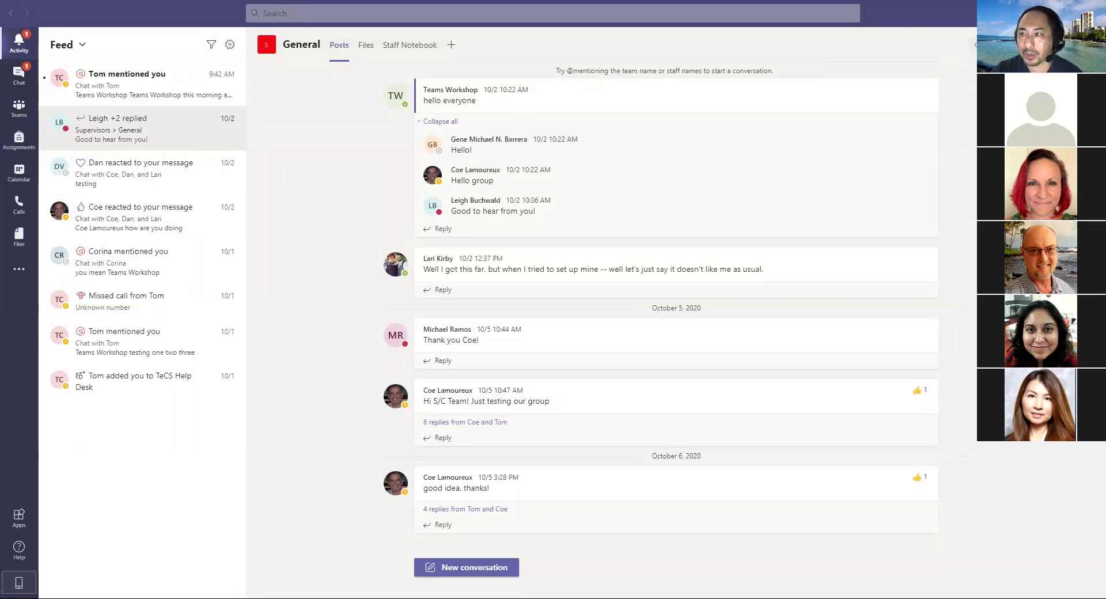
pyautogui.click(1014, 14)
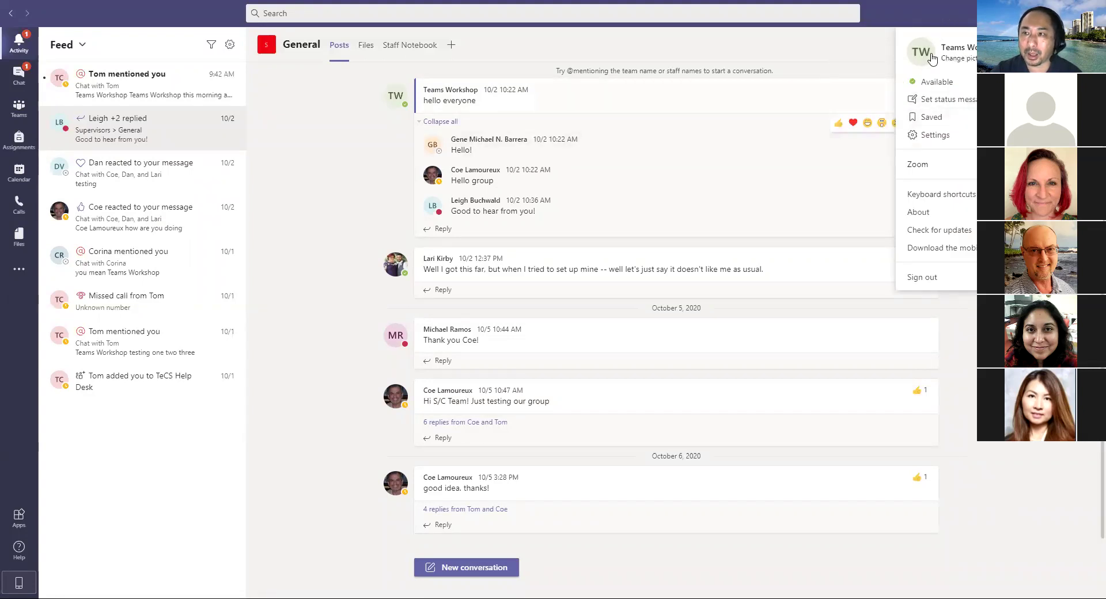
pyautogui.click(959, 29)
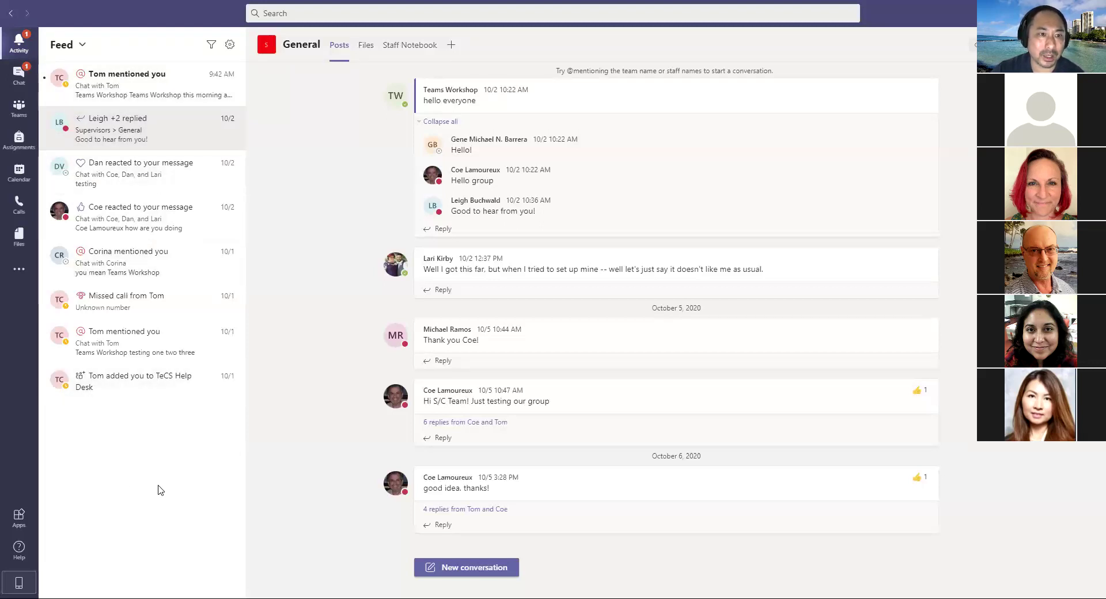
# Step: Filter the Activity feed to show only unread activity
pyautogui.click(211, 46)
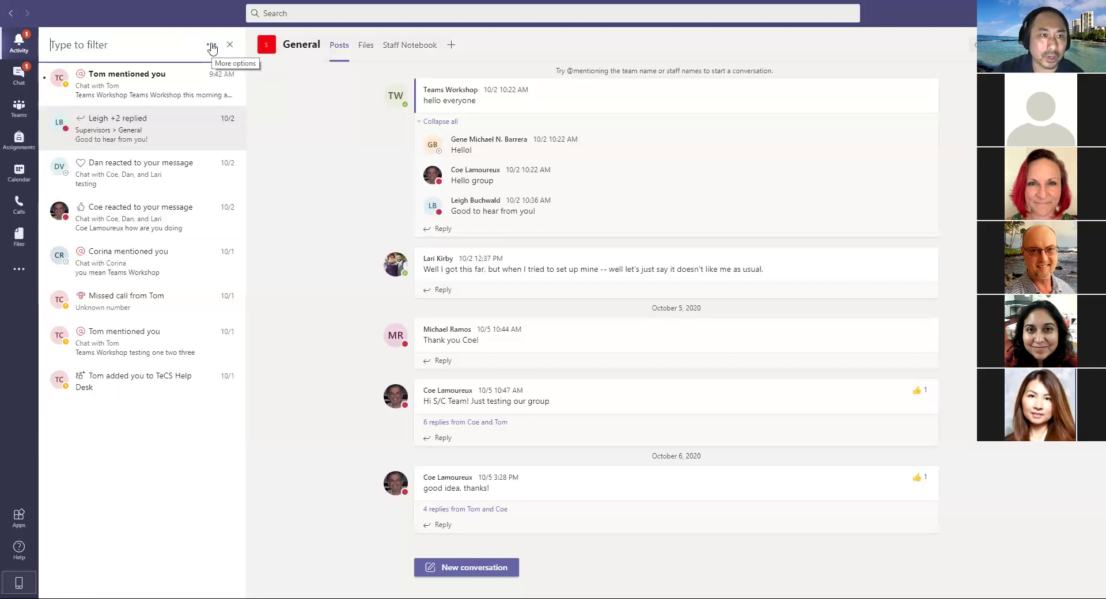
pyautogui.click(212, 46)
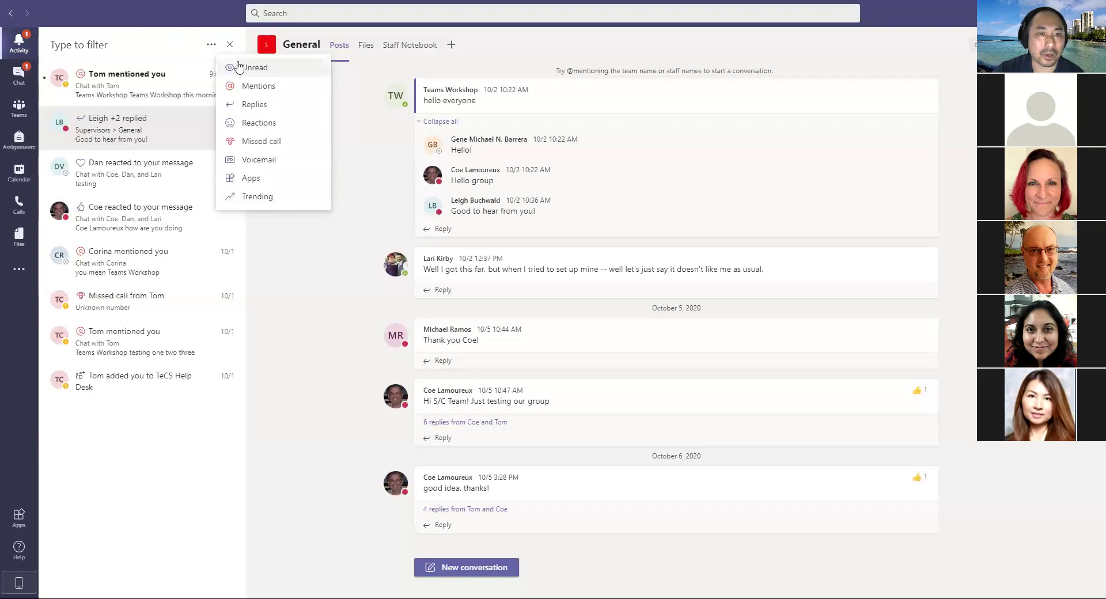
pyautogui.click(273, 73)
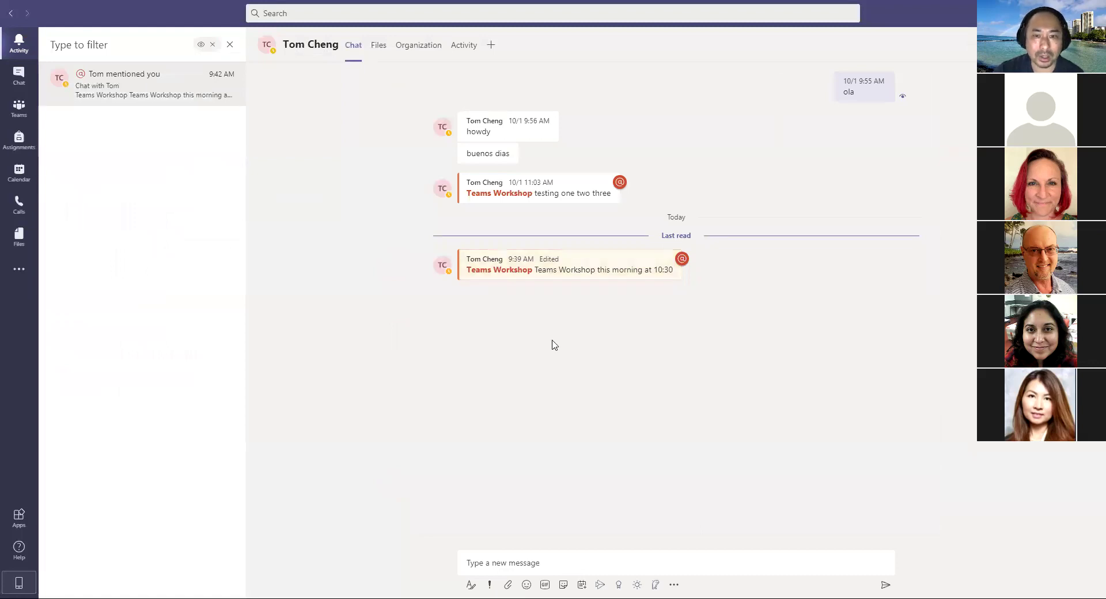
pyautogui.moveTo(511, 263)
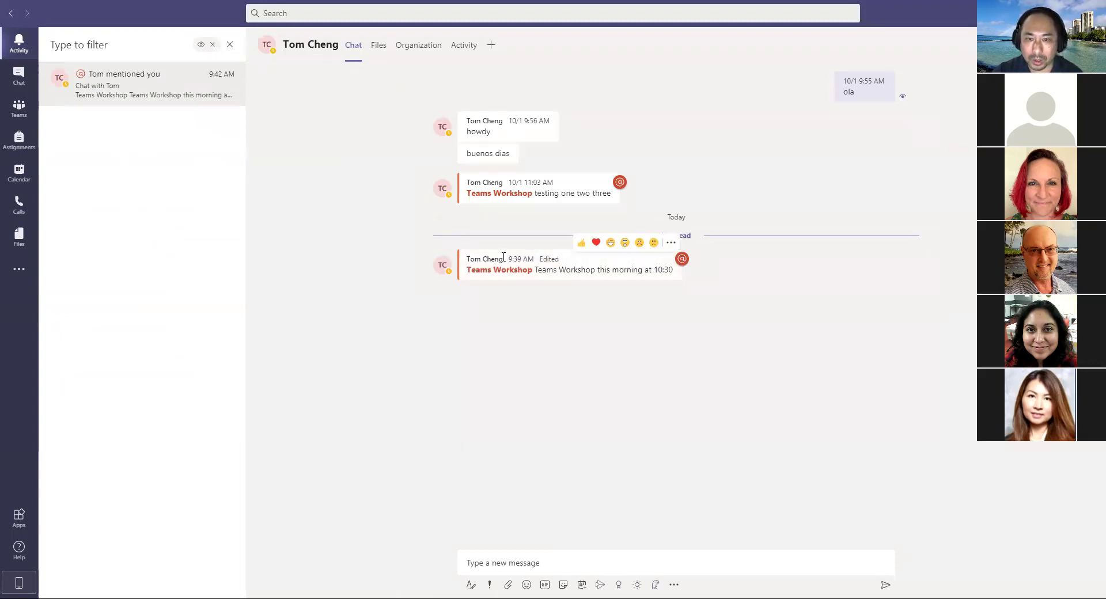
pyautogui.moveTo(505, 259); pyautogui.dragTo(468, 258)
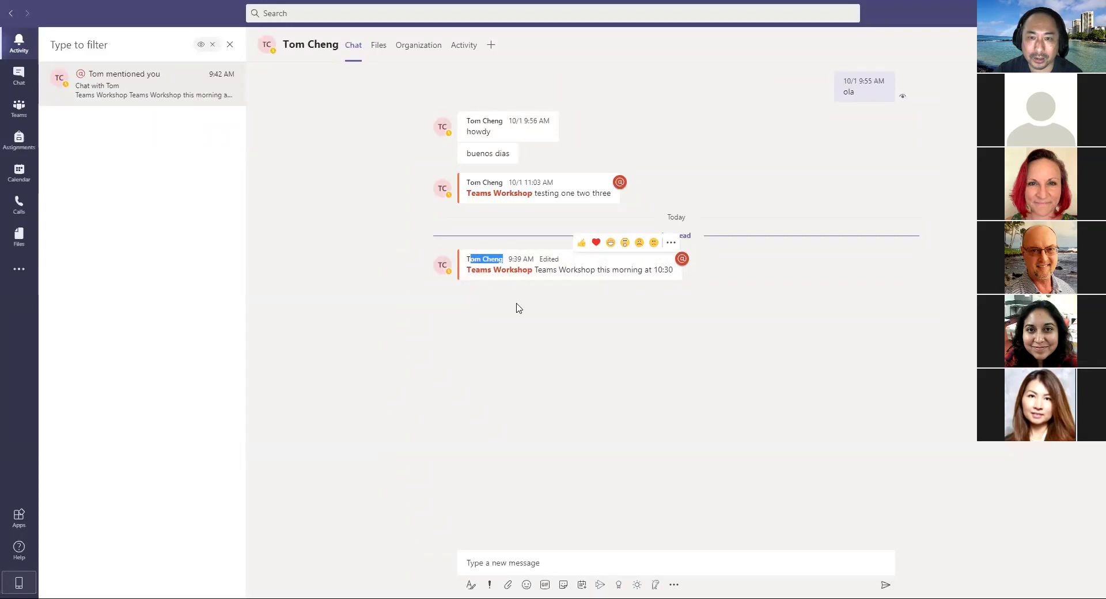
pyautogui.click(518, 302)
pyautogui.moveTo(615, 279)
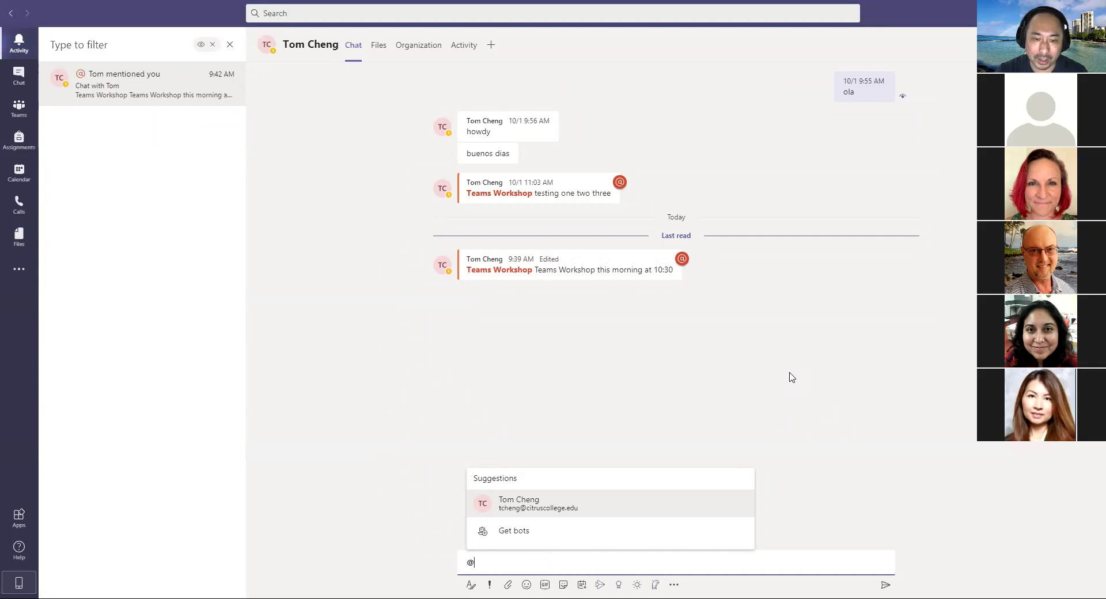
pyautogui.write('tom')
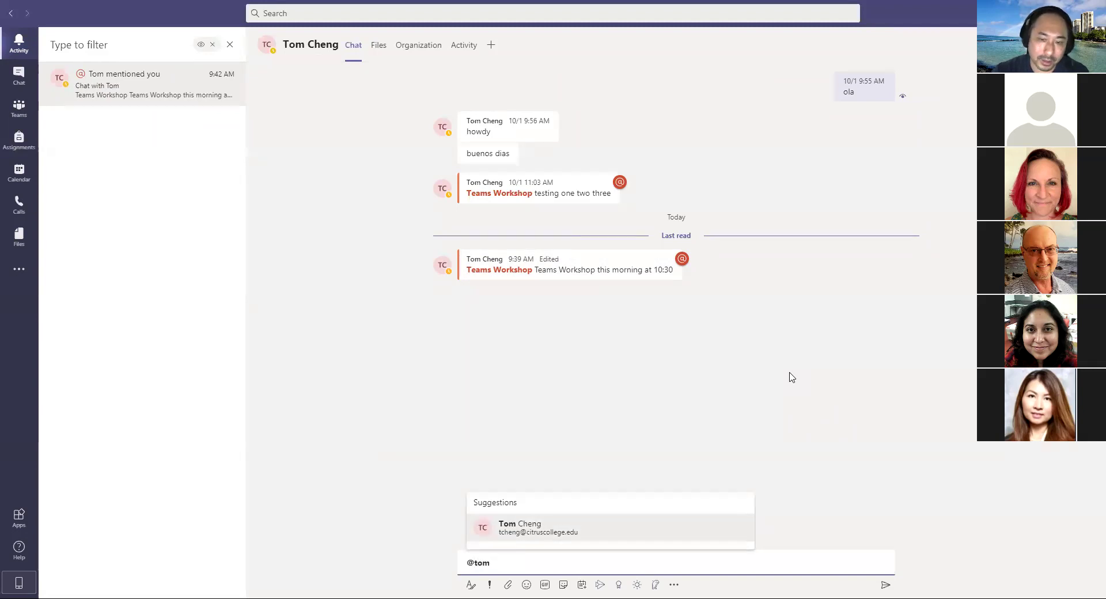
pyautogui.press('BackSpace')
pyautogui.press('BackSpace')
pyautogui.press('BackSpace')
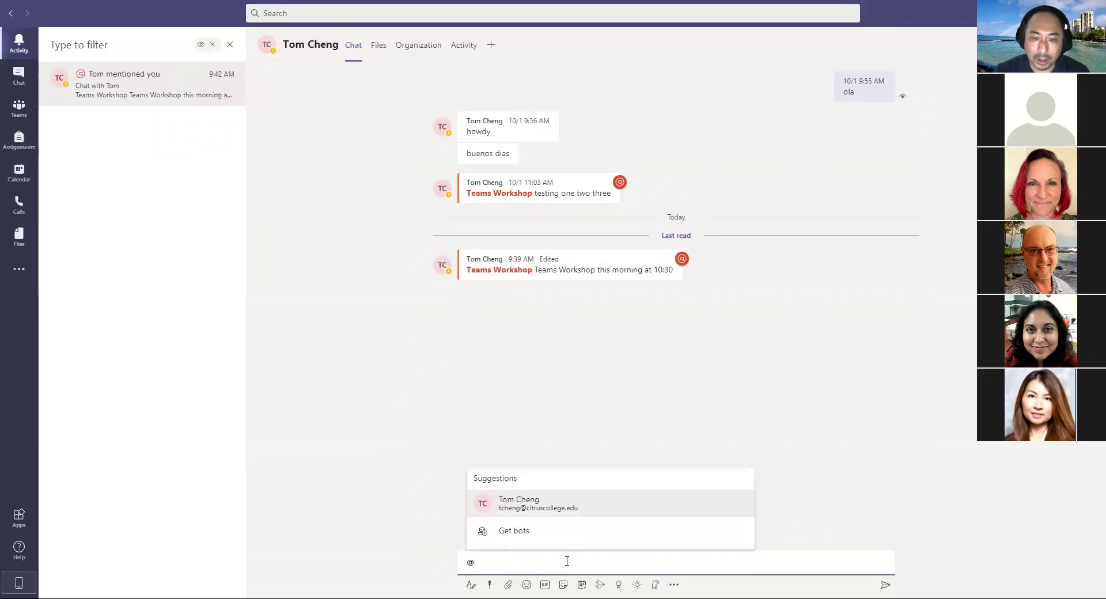
pyautogui.write('t')
pyautogui.click(569, 533)
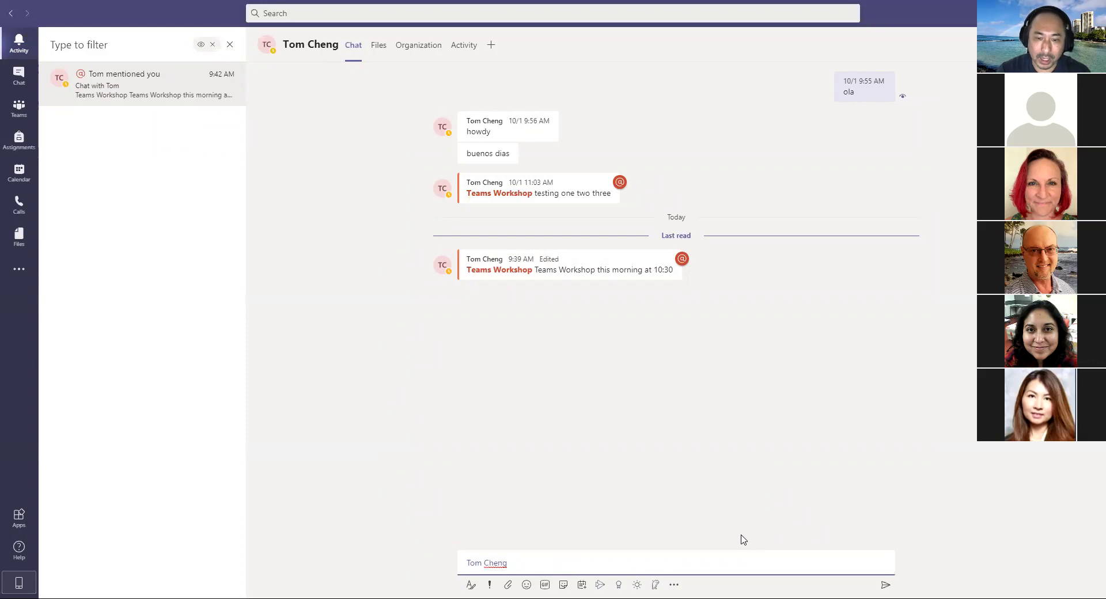
pyautogui.write('testing')
pyautogui.press('Return')
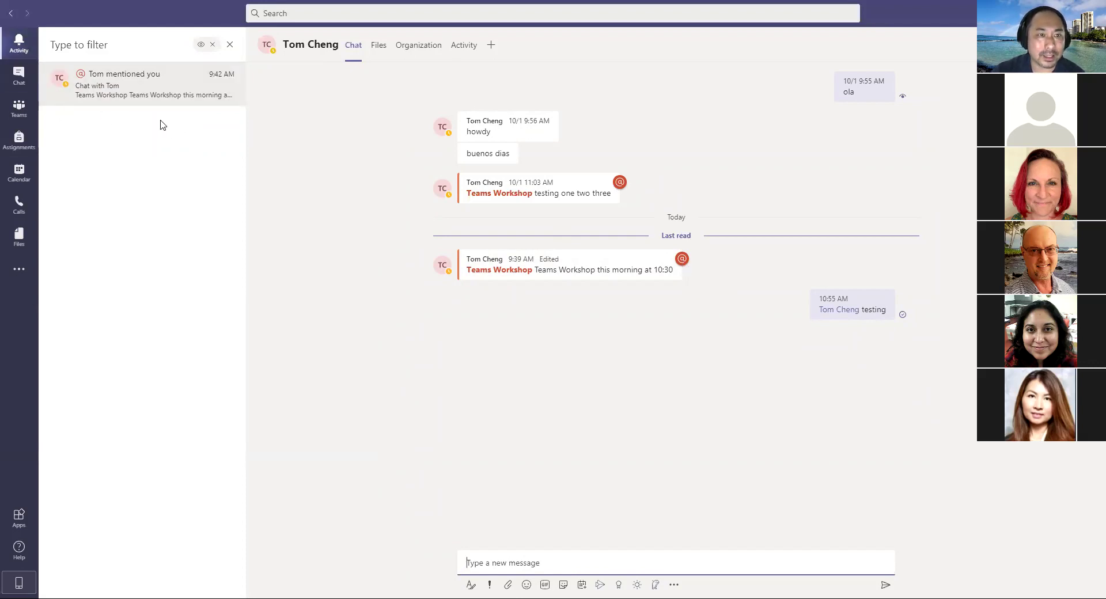
# Step: Clear the Activity filter so all notifications are listed again
pyautogui.click(212, 44)
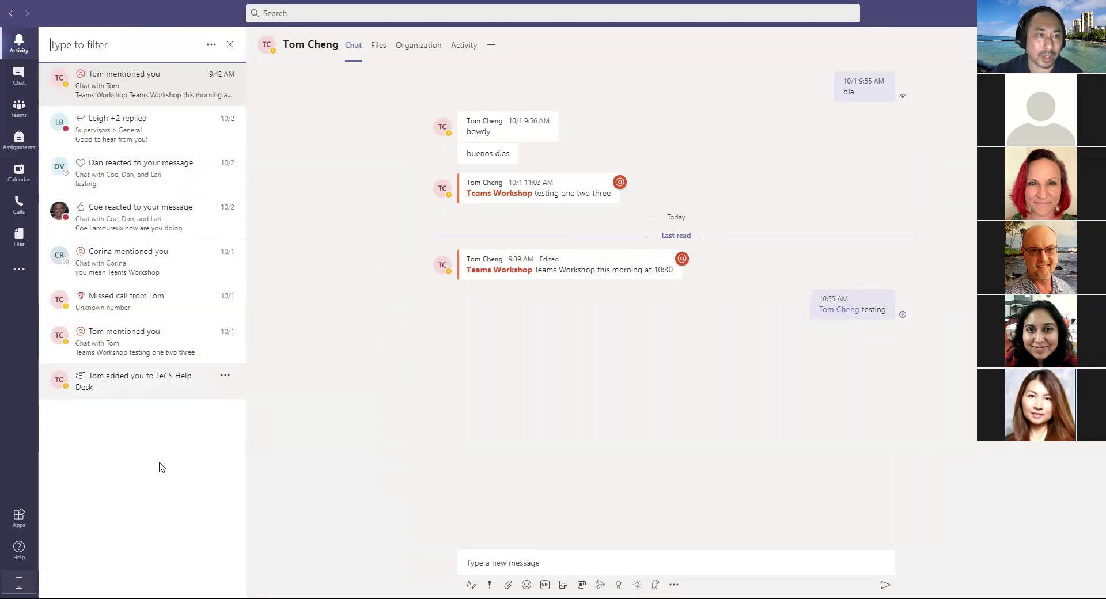
pyautogui.click(211, 45)
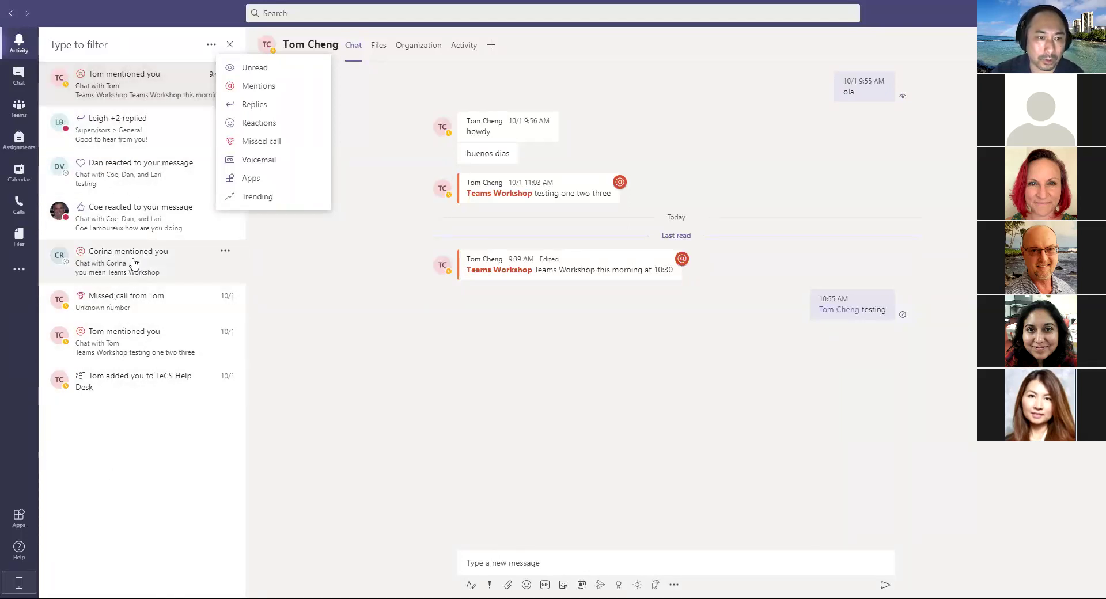
pyautogui.click(138, 46)
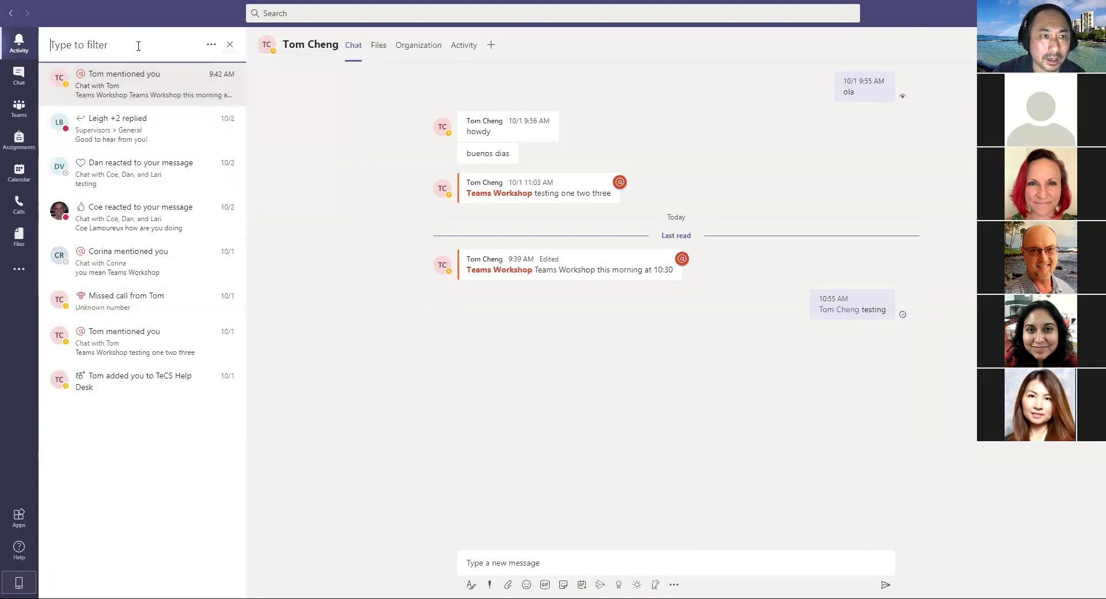
# Step: Open Settings > Notifications from the Feed gear and scroll through email, sound and channel options
pyautogui.click(230, 45)
pyautogui.click(230, 45)
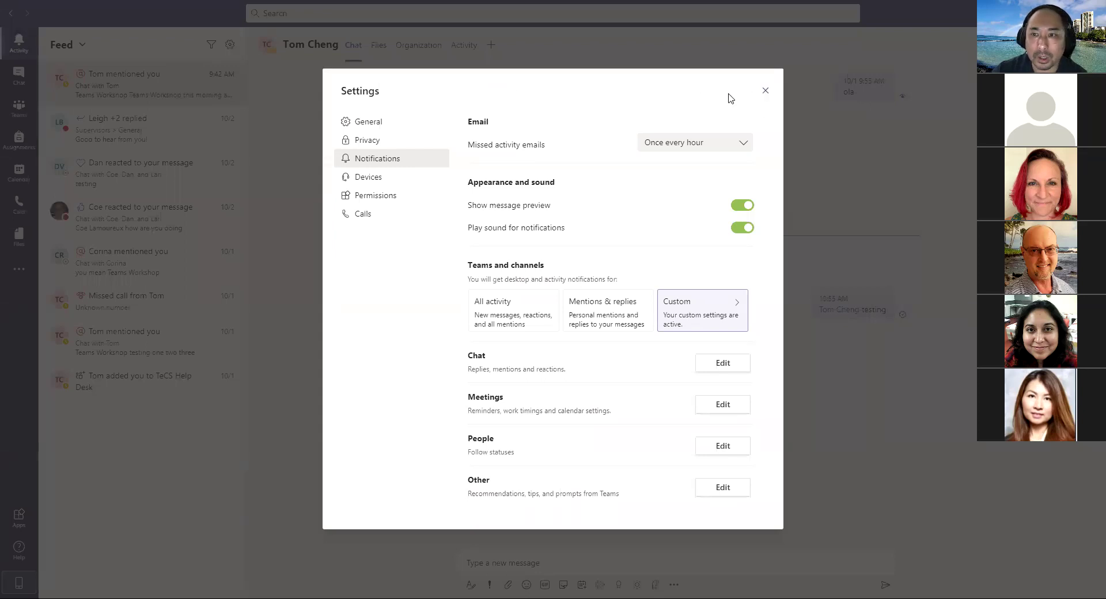
pyautogui.click(765, 91)
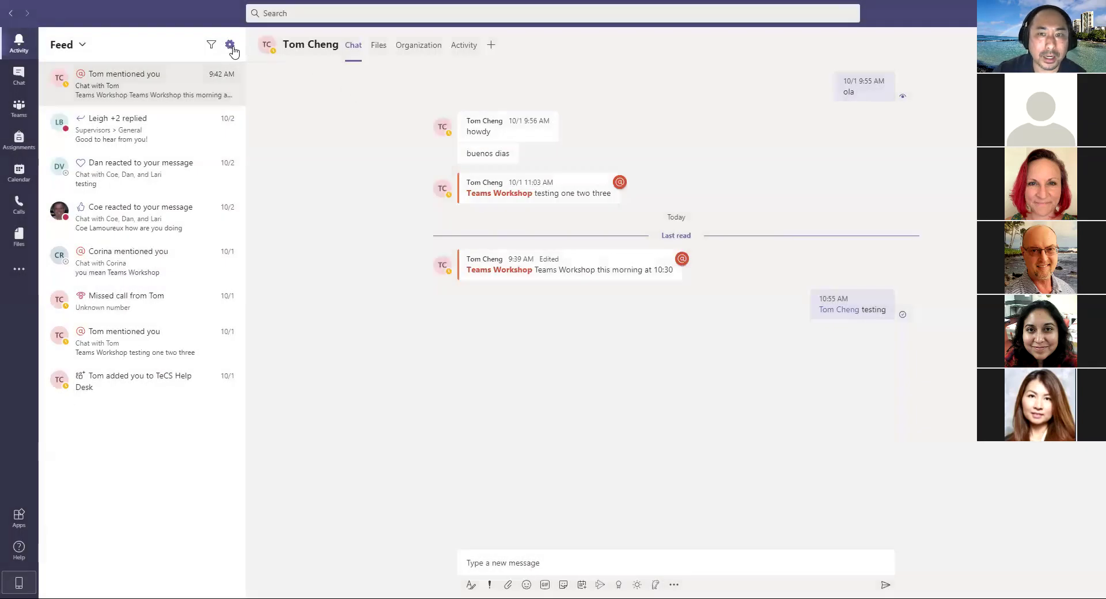
pyautogui.click(230, 47)
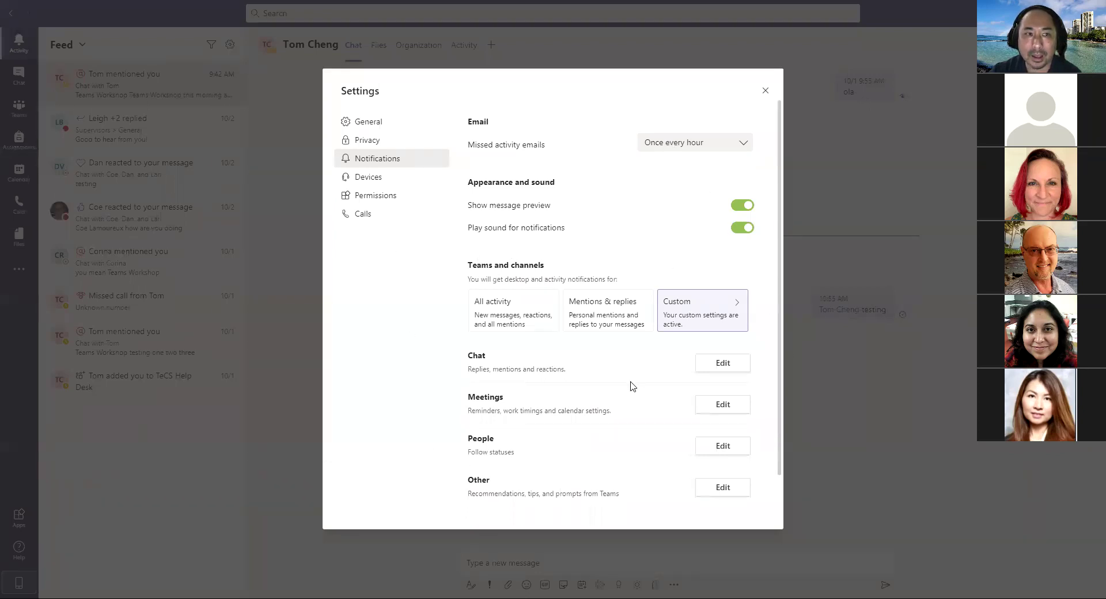
pyautogui.scroll(-1, 621, 387)
pyautogui.scroll(1, 619, 386)
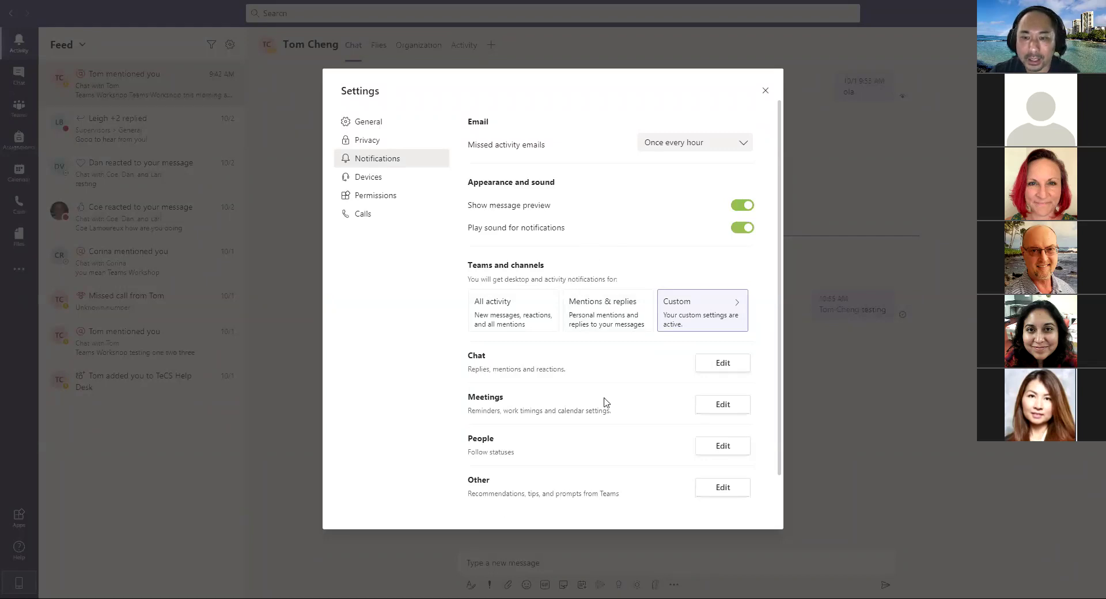
pyautogui.scroll(-2, 606, 402)
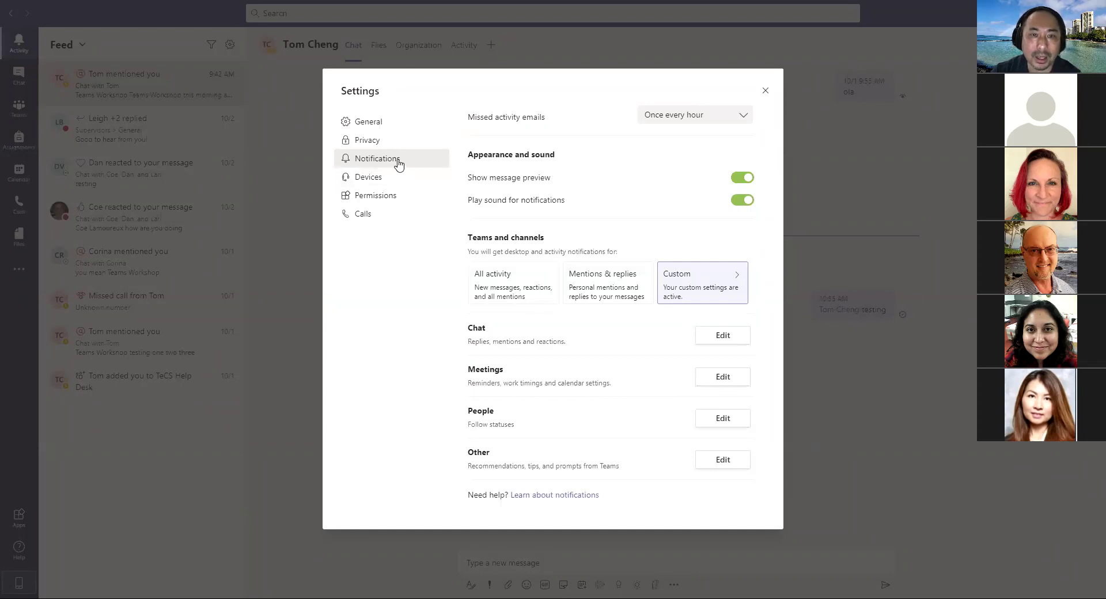
# Step: Switch Settings to General and scroll through Theme, Layout, Application and Language
pyautogui.click(375, 127)
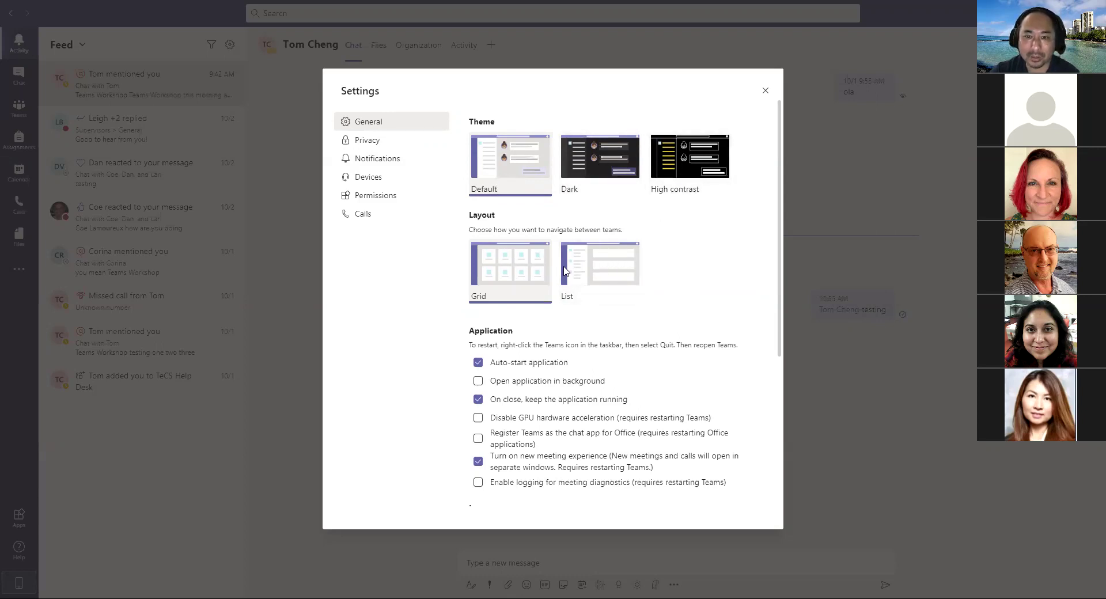
pyautogui.scroll(-3, 742, 321)
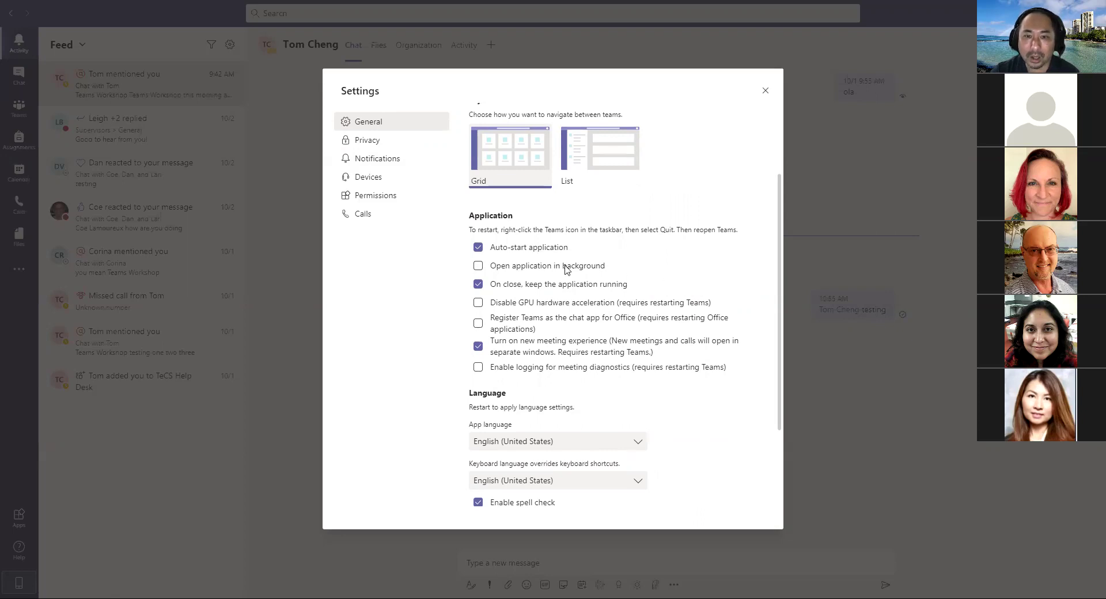
pyautogui.scroll(-3, 756, 379)
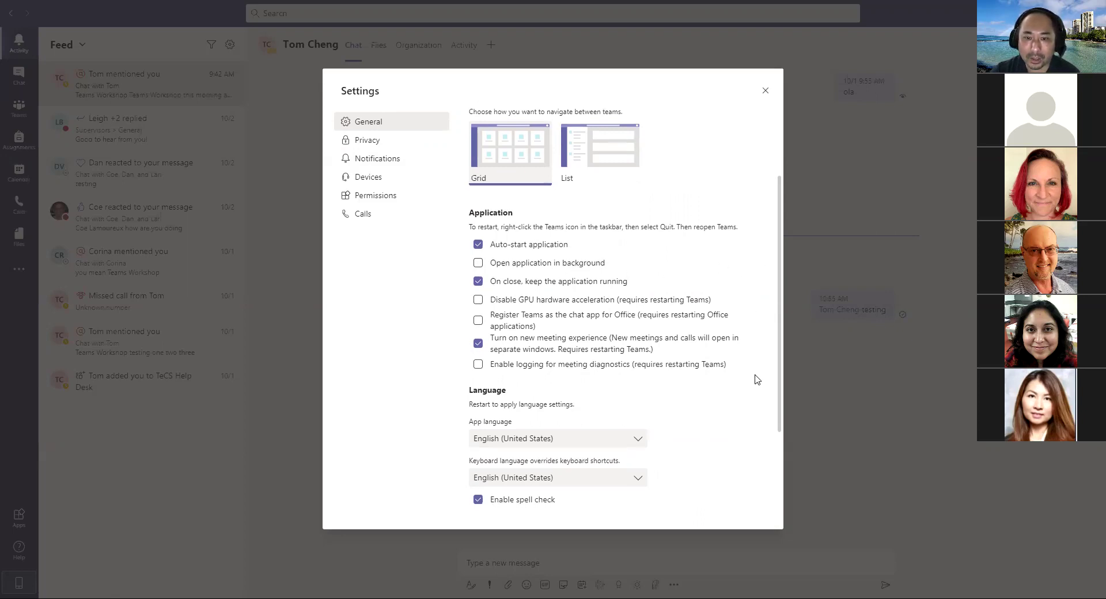
pyautogui.scroll(5, 728, 348)
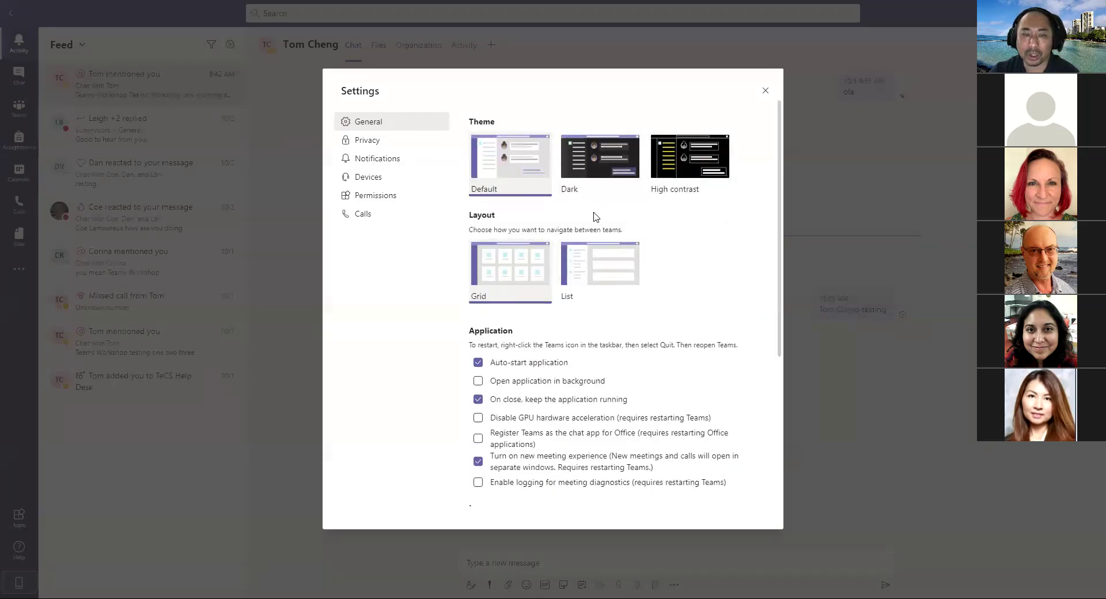
# Step: Browse the Privacy, Notifications and Devices pages of Settings
pyautogui.click(373, 144)
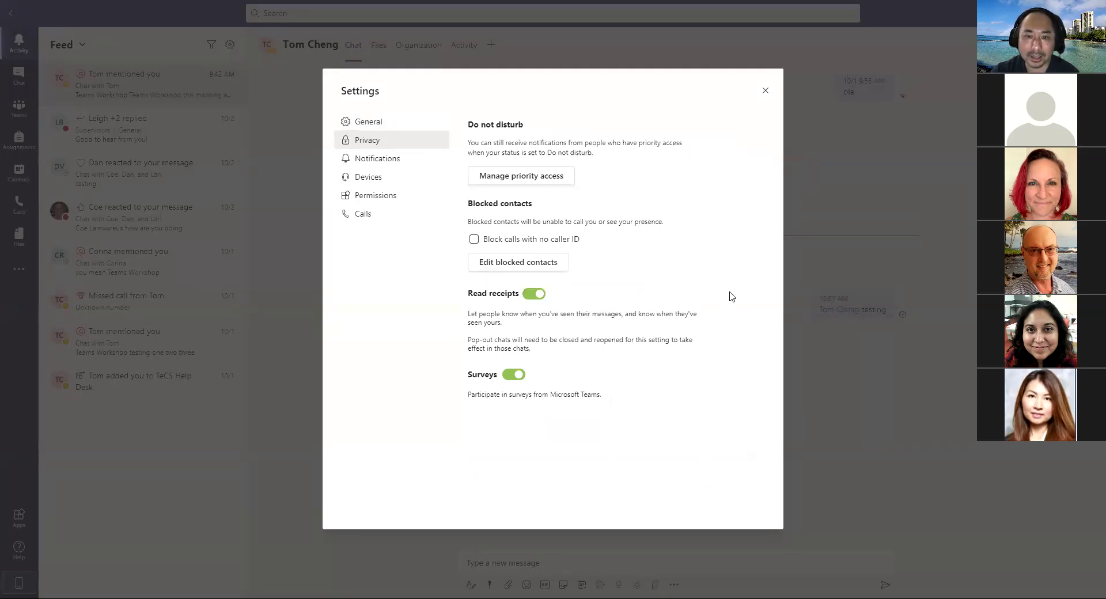
pyautogui.click(376, 162)
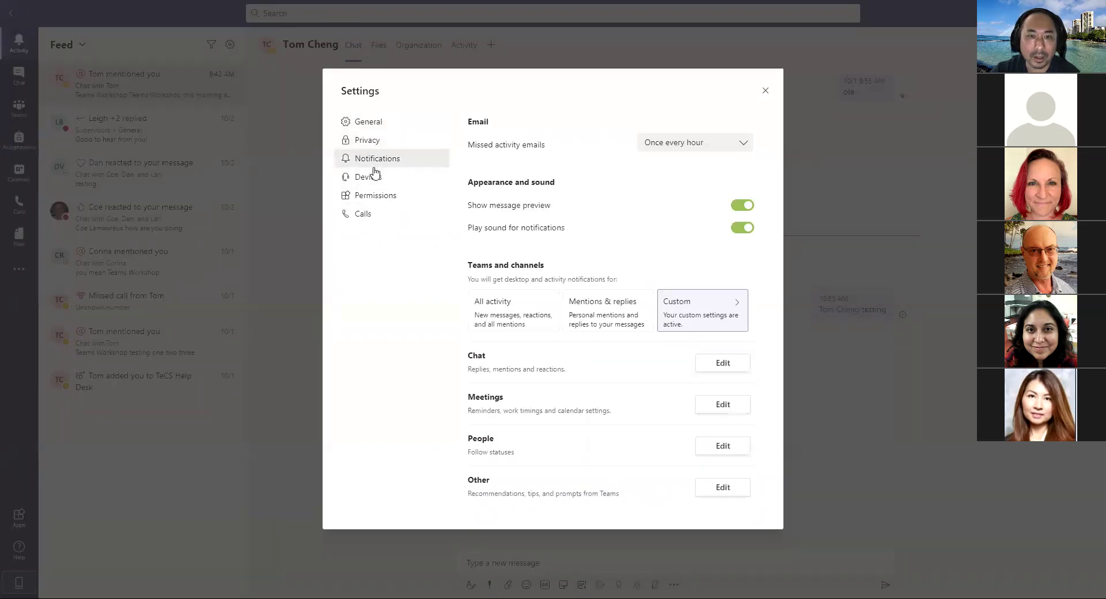
pyautogui.click(399, 182)
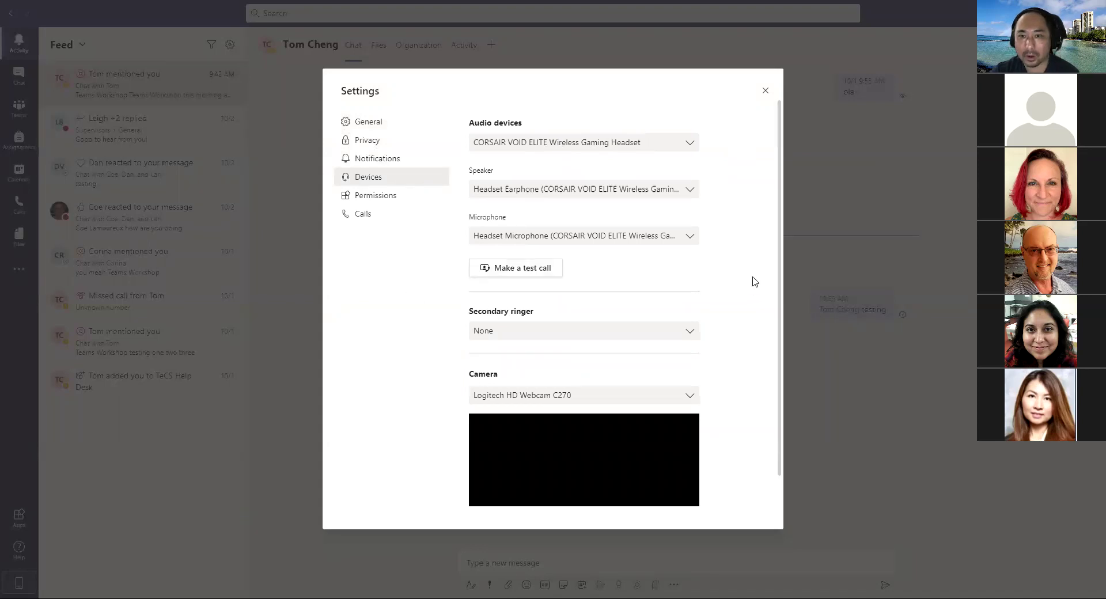
pyautogui.scroll(-1, 735, 350)
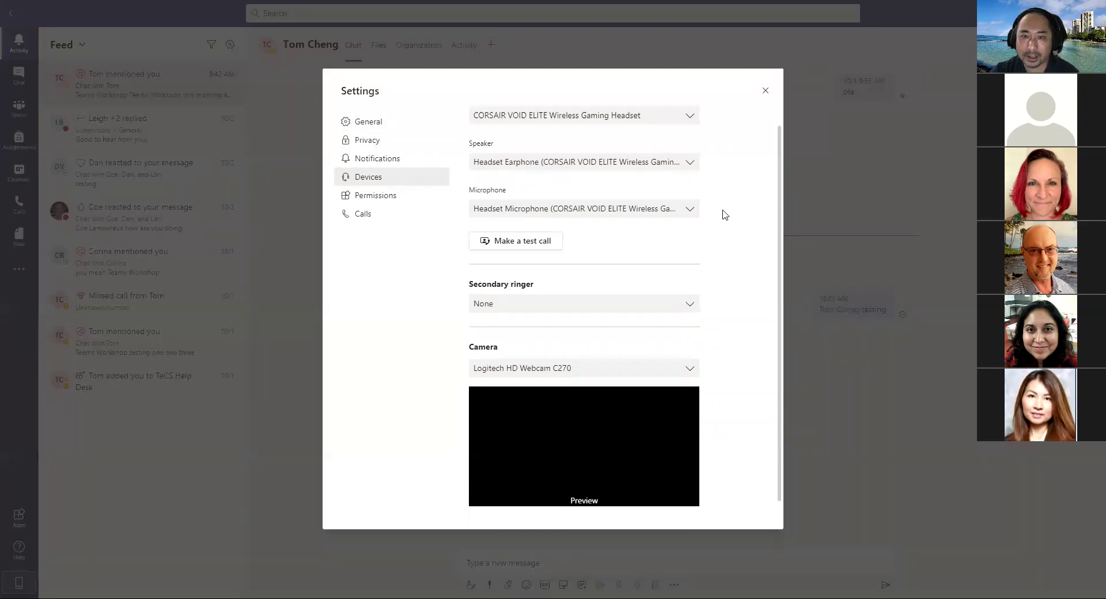
pyautogui.scroll(1, 738, 304)
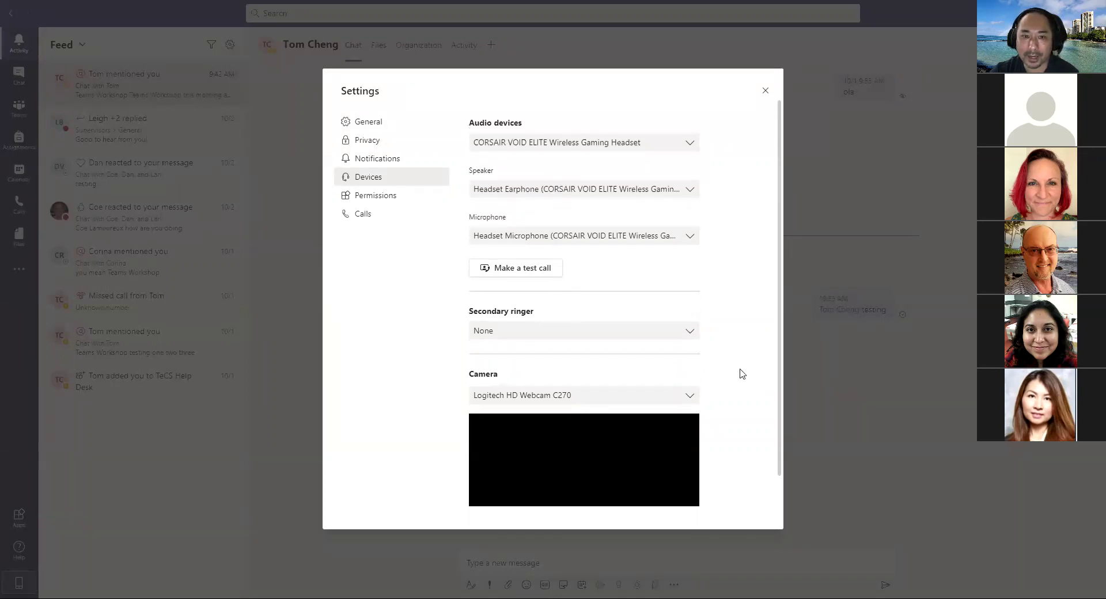
# Step: Review the Permissions and Calls settings, then close Settings
pyautogui.click(386, 197)
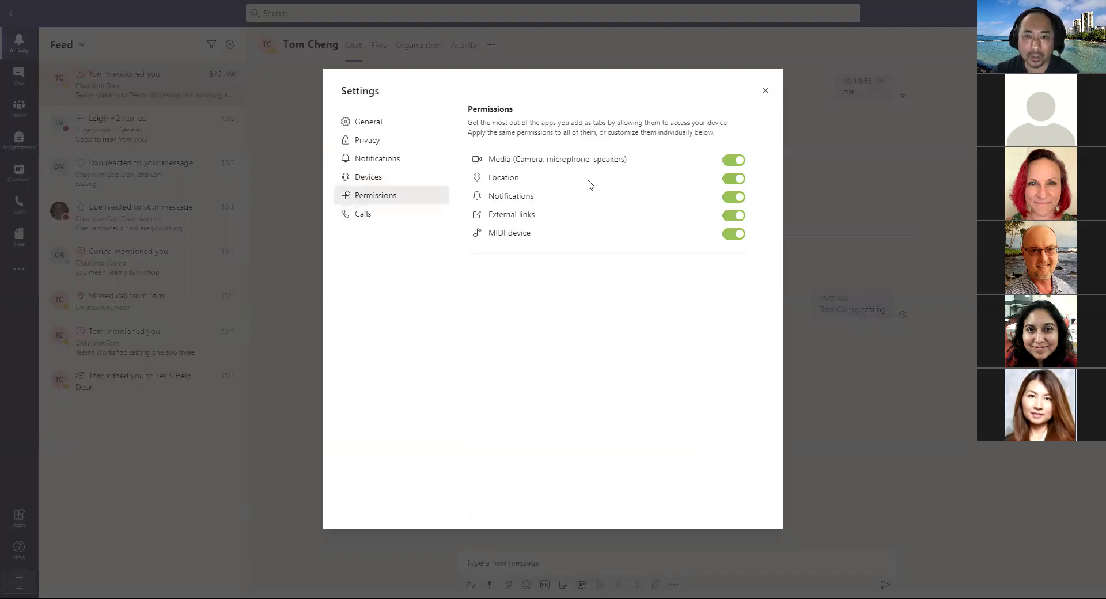
pyautogui.click(378, 219)
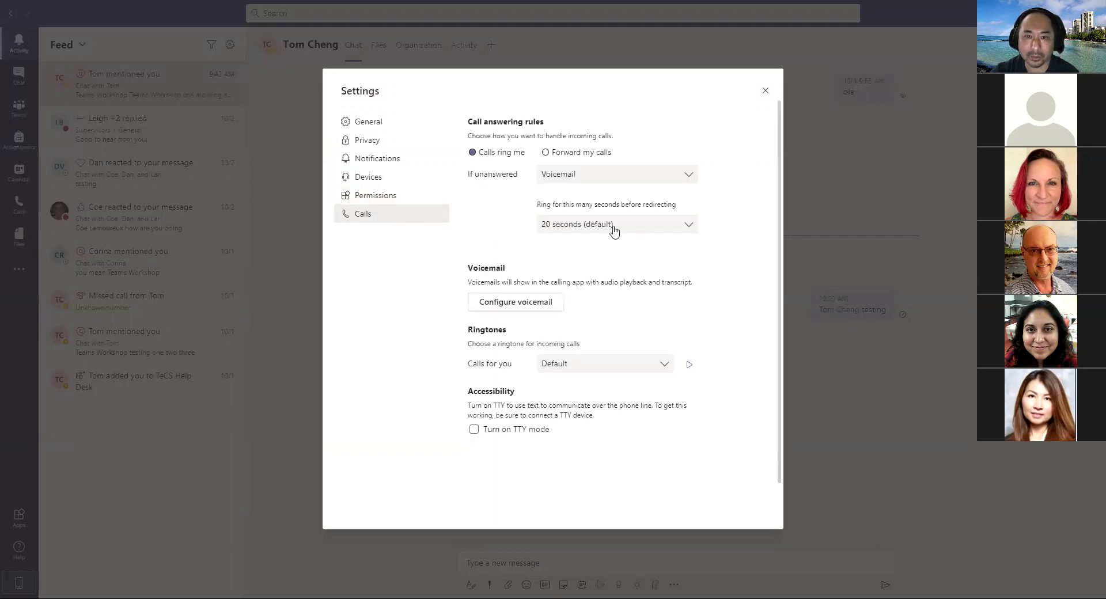
pyautogui.click(765, 93)
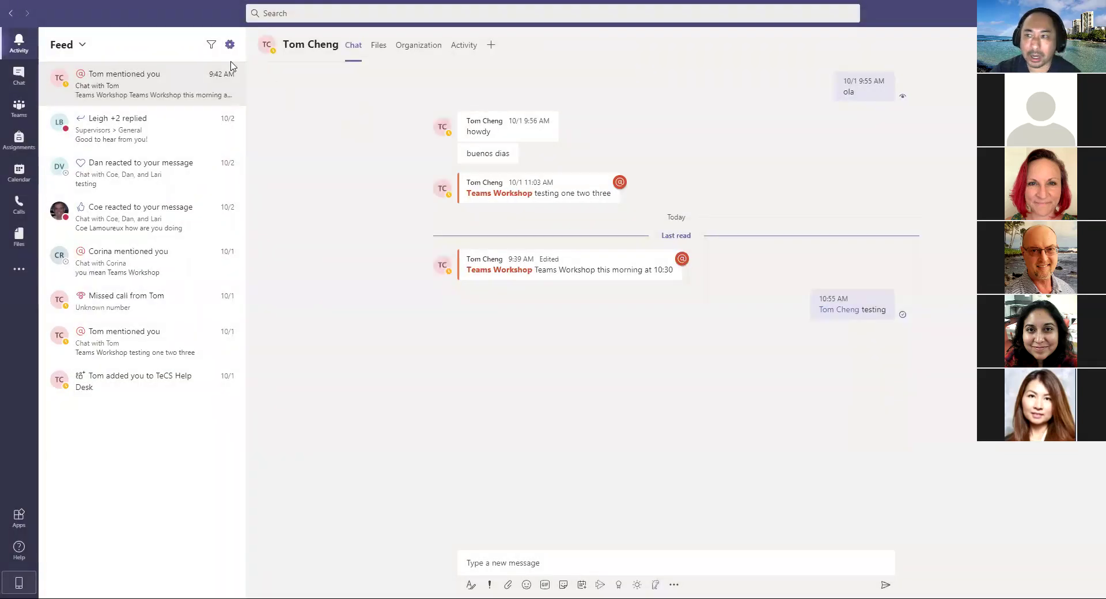
# Step: Open the profile menu and show the presence choices from Available to Appear away
pyautogui.moveTo(870, 98)
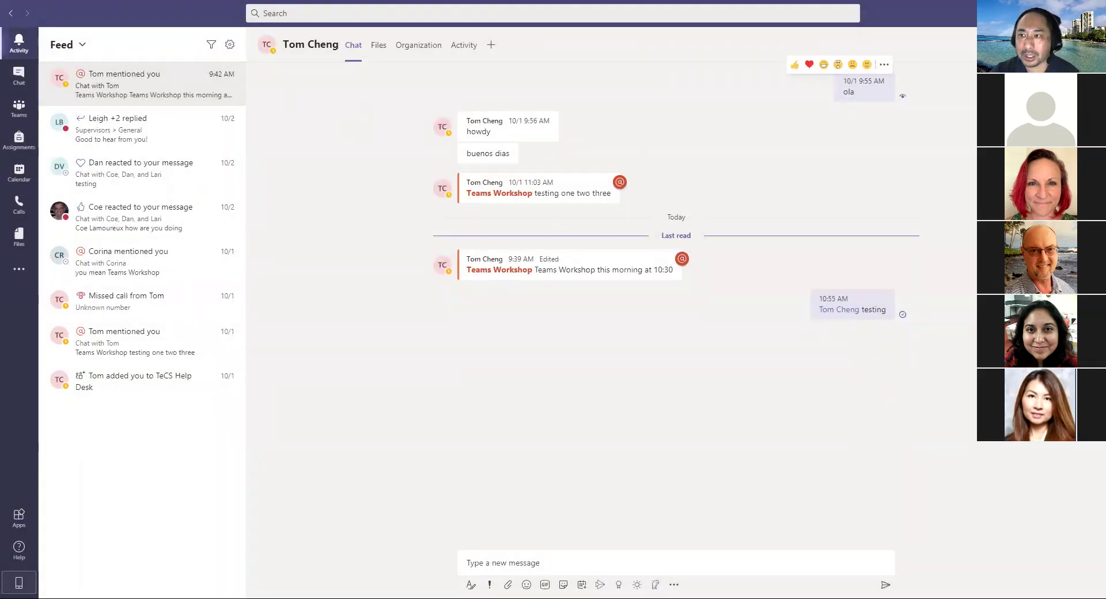
pyautogui.click(1091, 13)
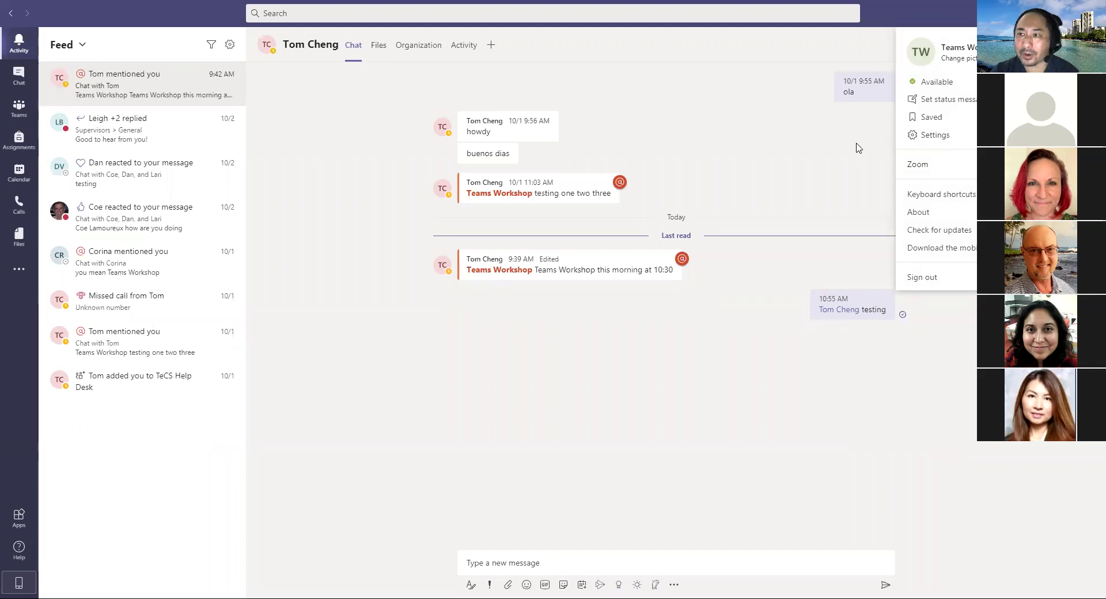
pyautogui.press('Escape')
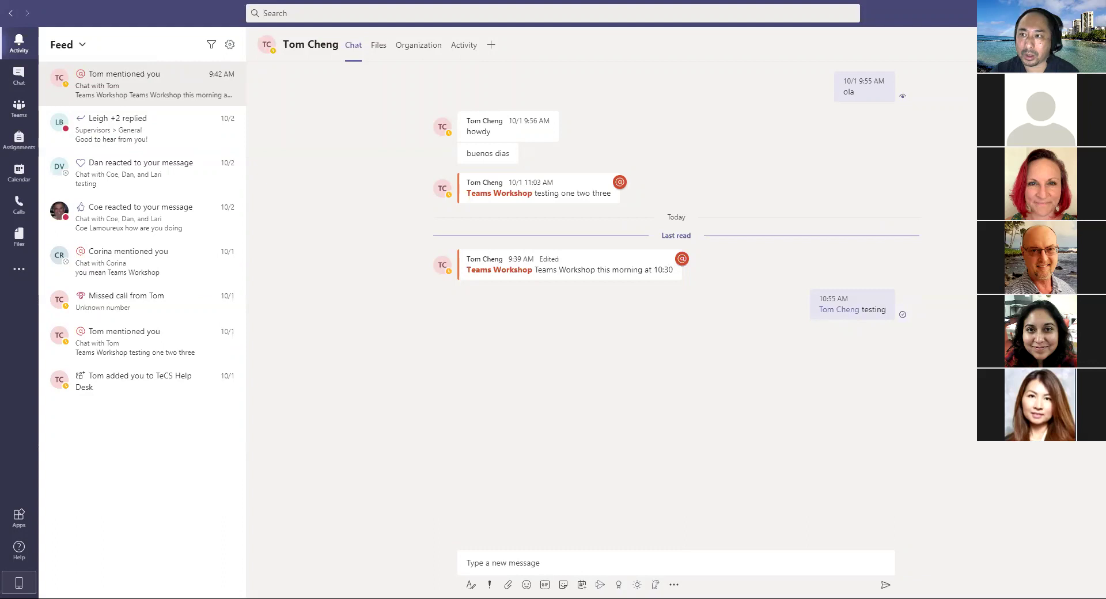
pyautogui.click(1013, 14)
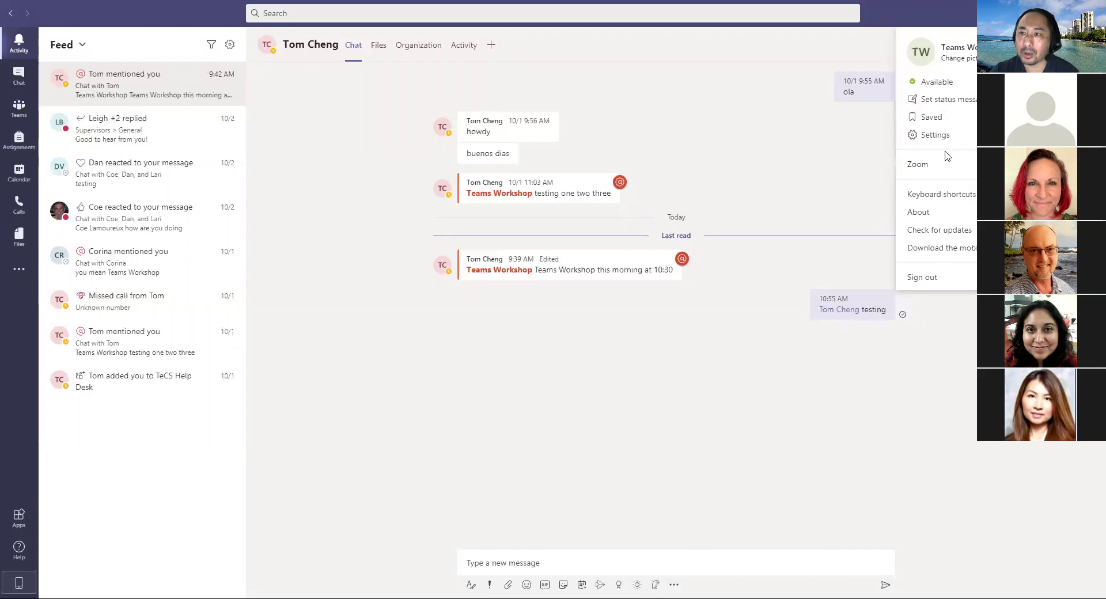
pyautogui.moveTo(937, 82)
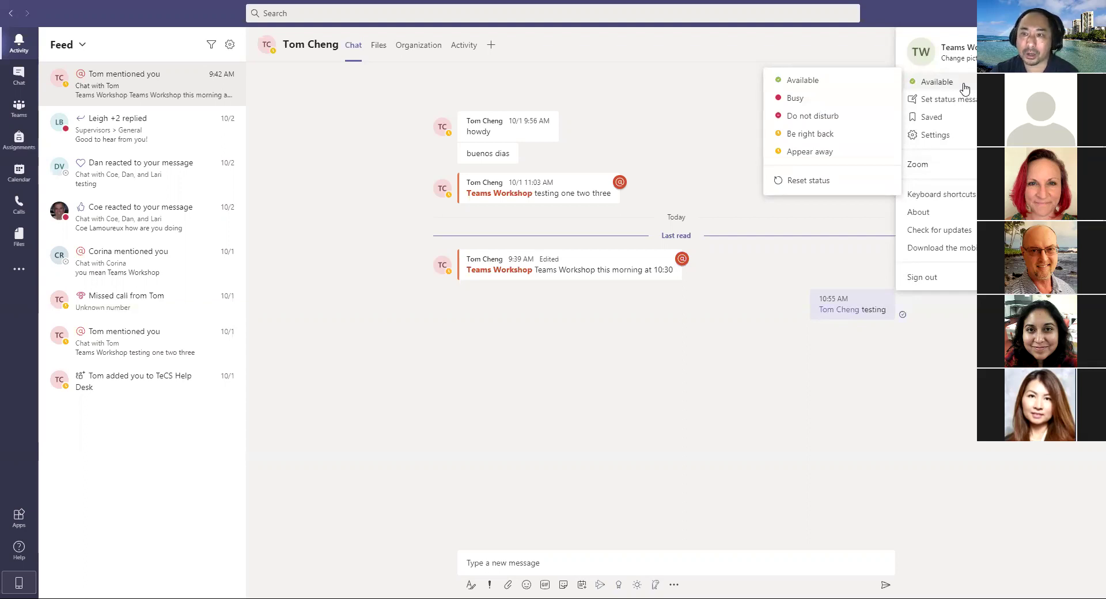
# Step: Set presence to Do not disturb, then zoom the interface to 120% and back to 100%
pyautogui.click(796, 119)
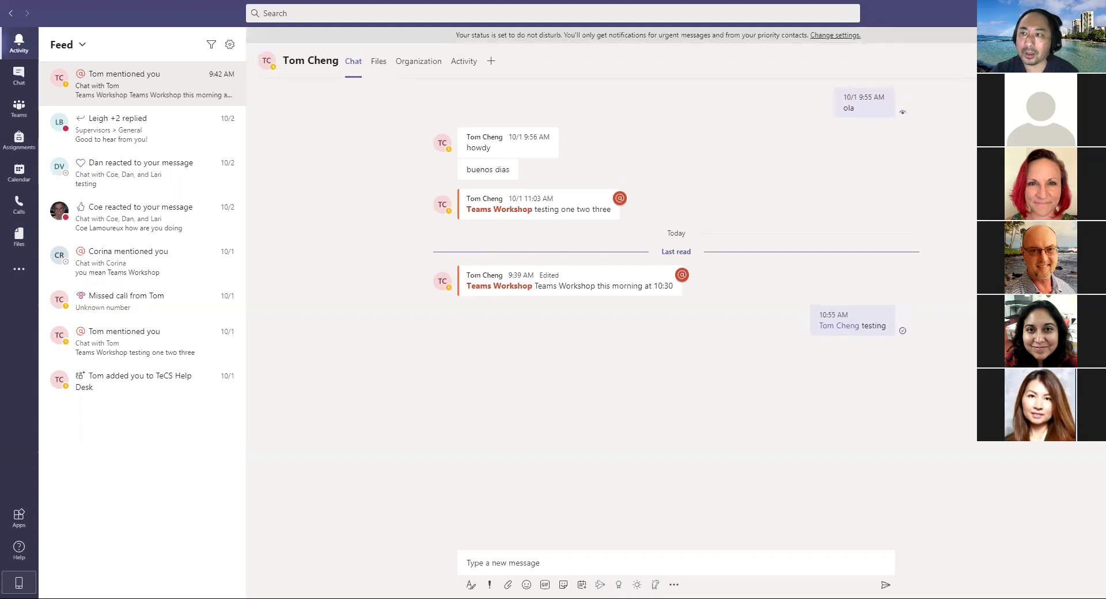
pyautogui.click(1012, 13)
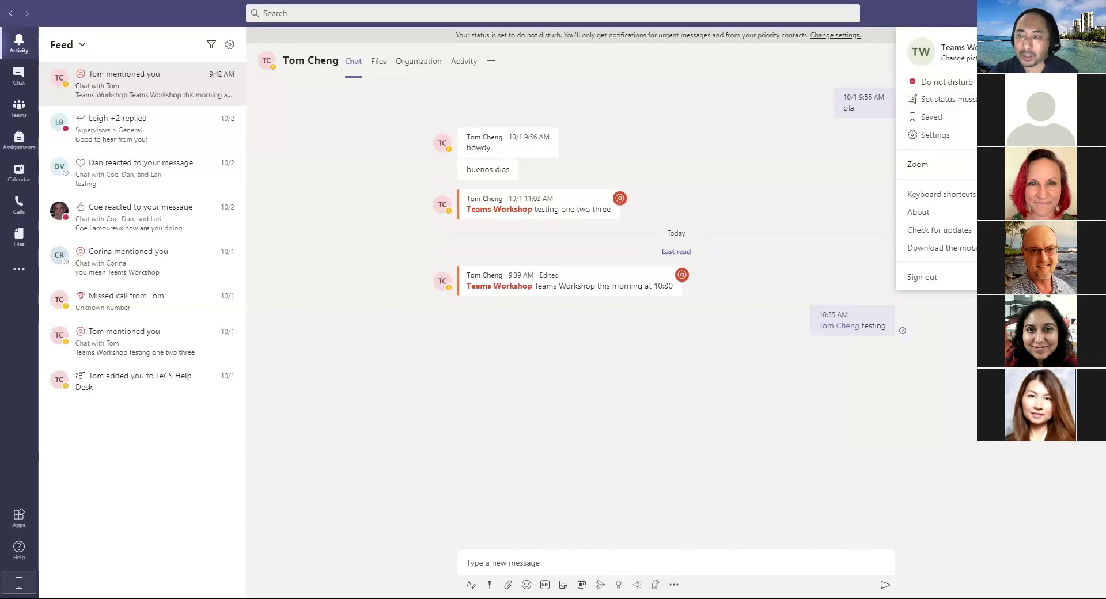
pyautogui.hotkey('ctrl', '=')
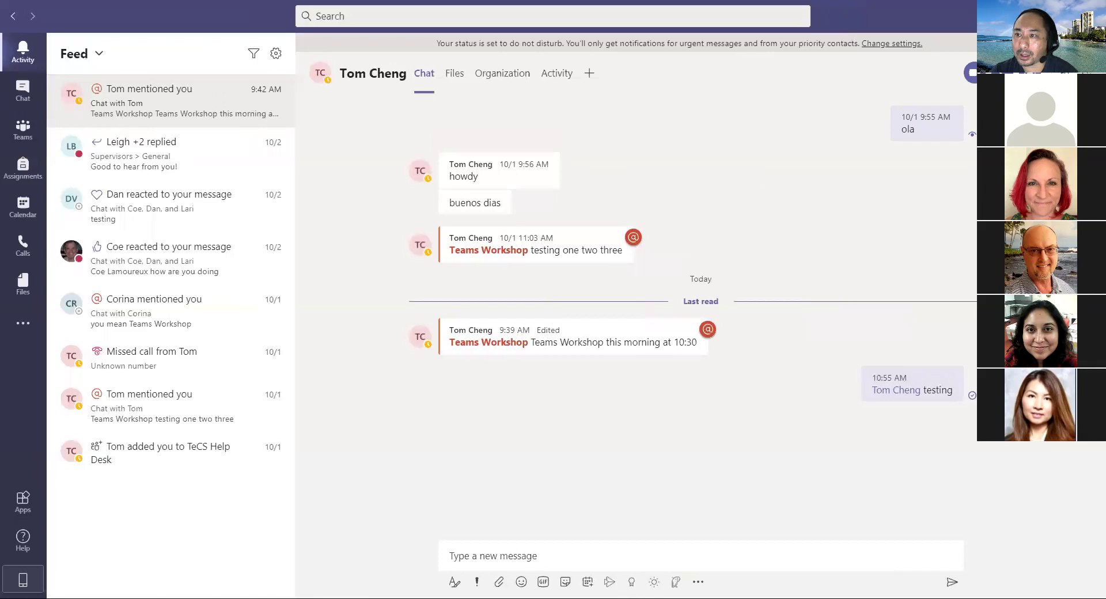
pyautogui.click(1001, 16)
pyautogui.hotkey('ctrl', '-')
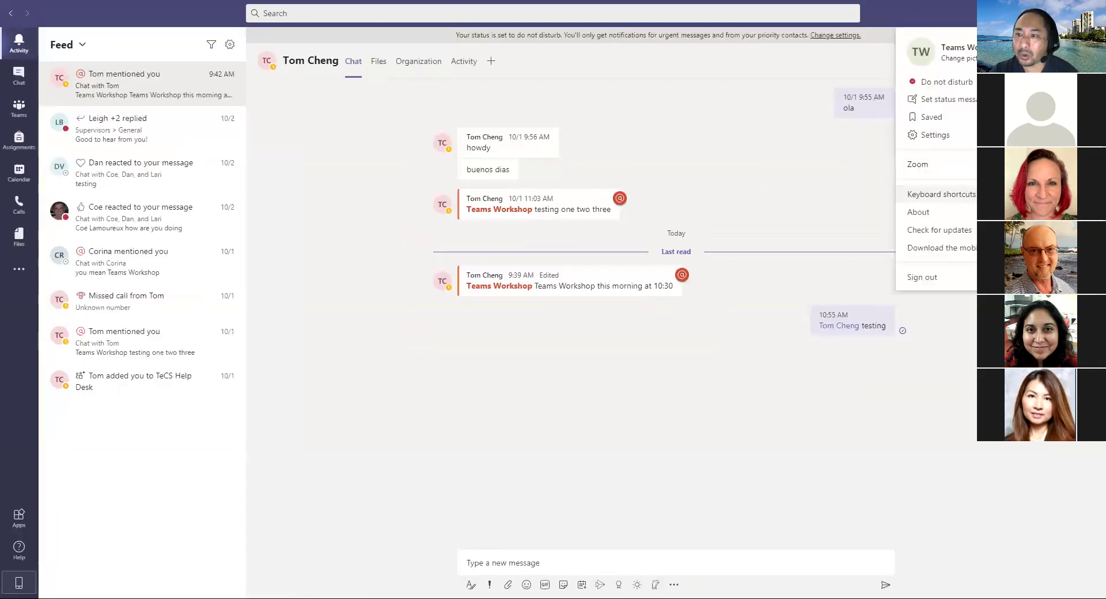
pyautogui.moveTo(922, 212)
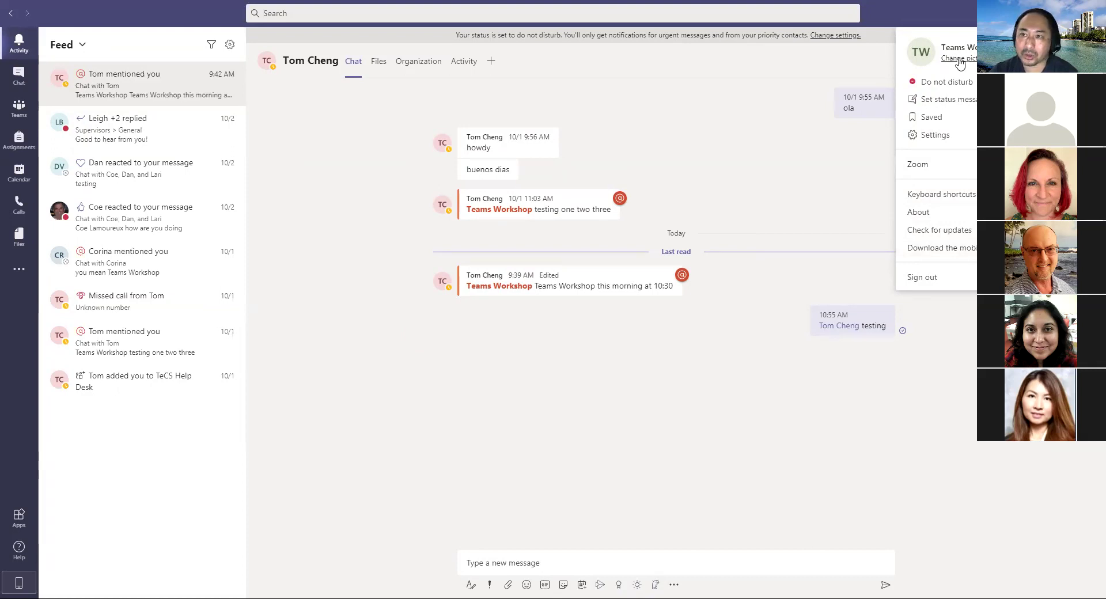
# Step: Close the Change picture window without changes and switch presence back to Available
pyautogui.click(959, 59)
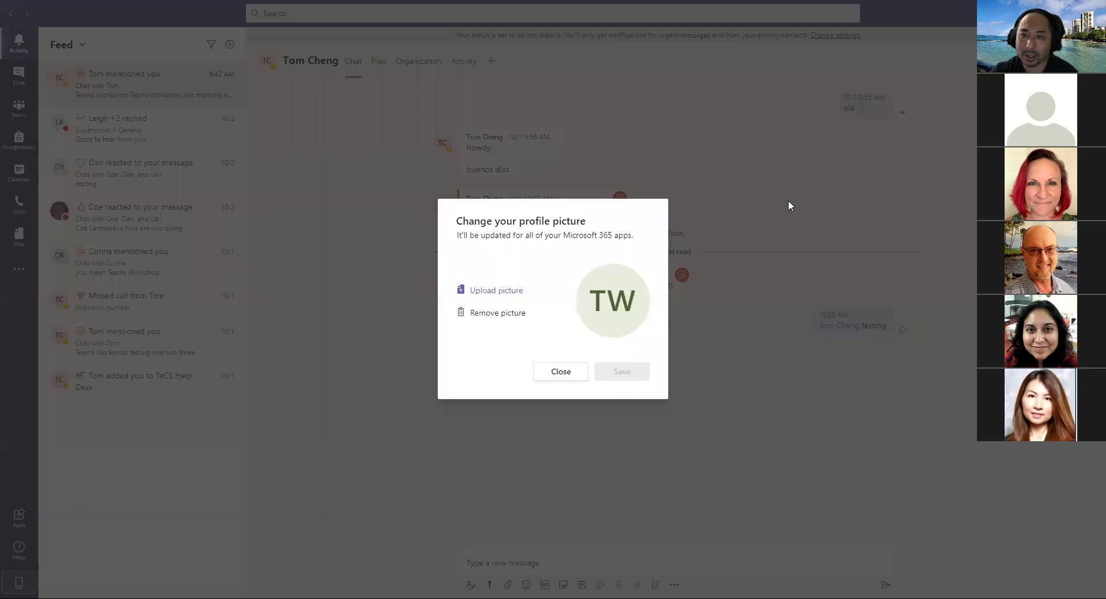
pyautogui.click(569, 371)
pyautogui.click(1016, 14)
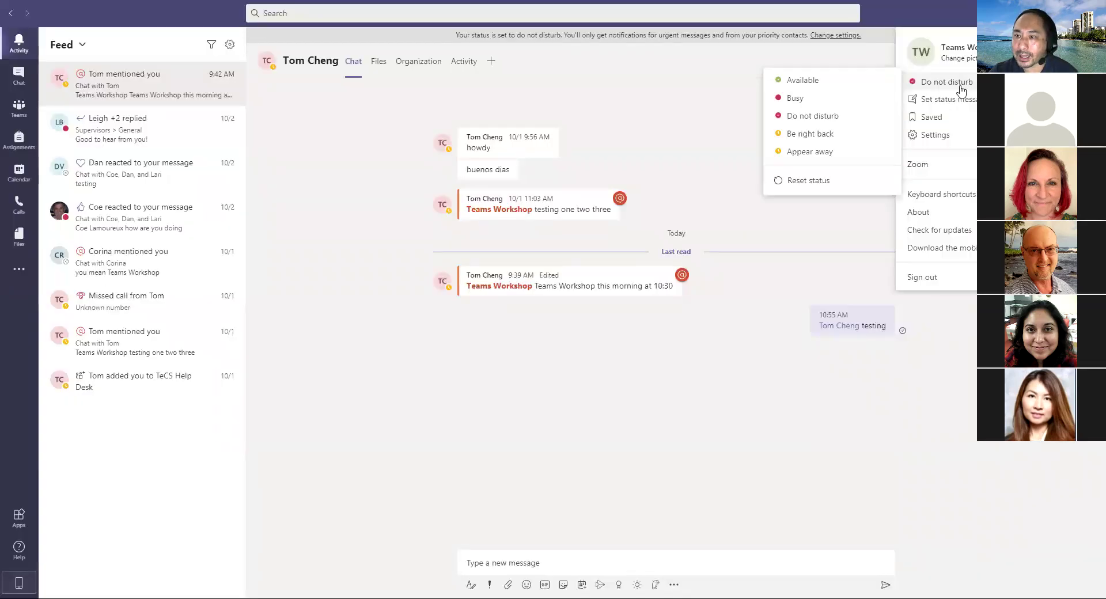
pyautogui.click(830, 82)
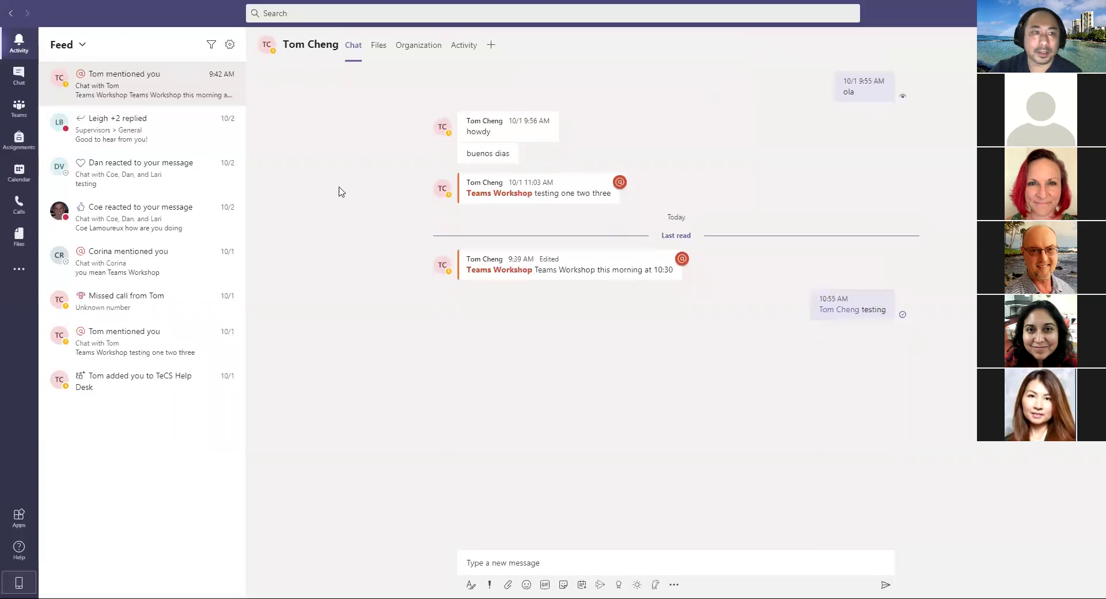
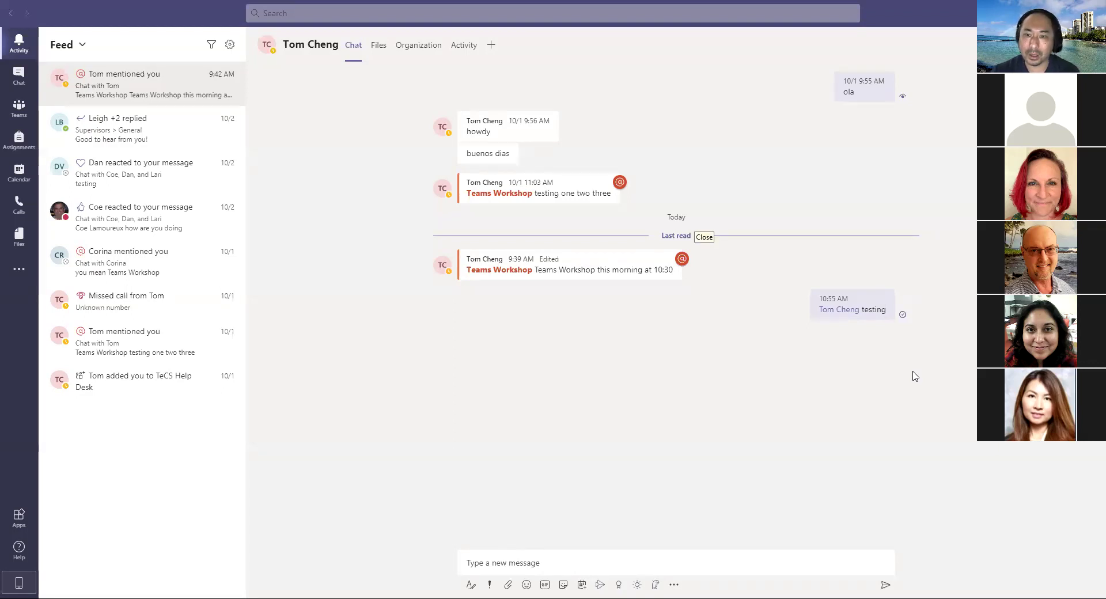
# Step: Bring the Teams window forward and show the Recent chats list
pyautogui.click(684, 395)
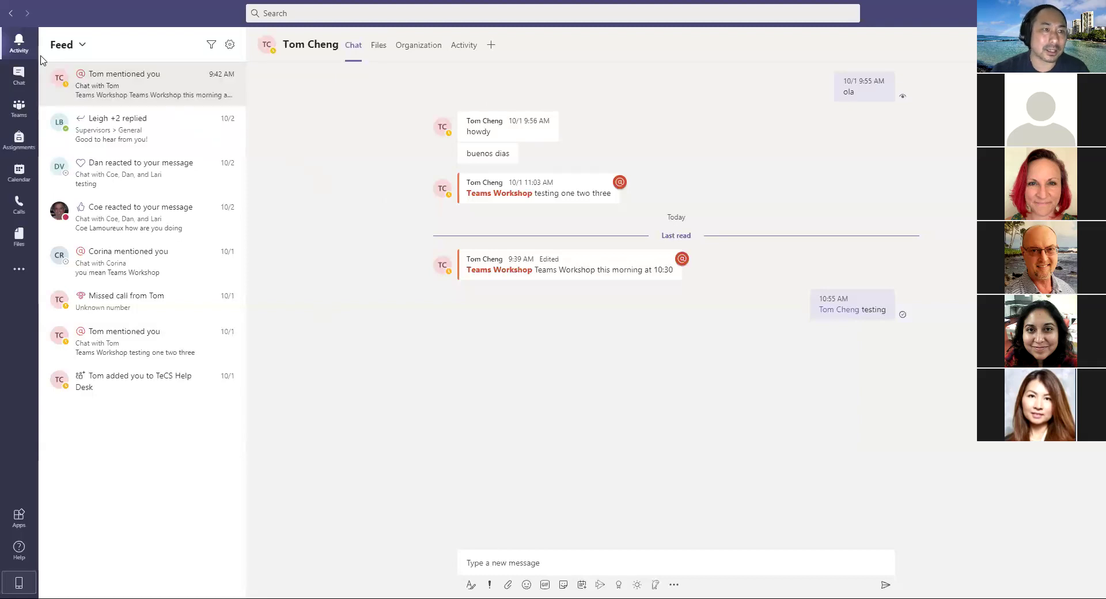
pyautogui.click(20, 81)
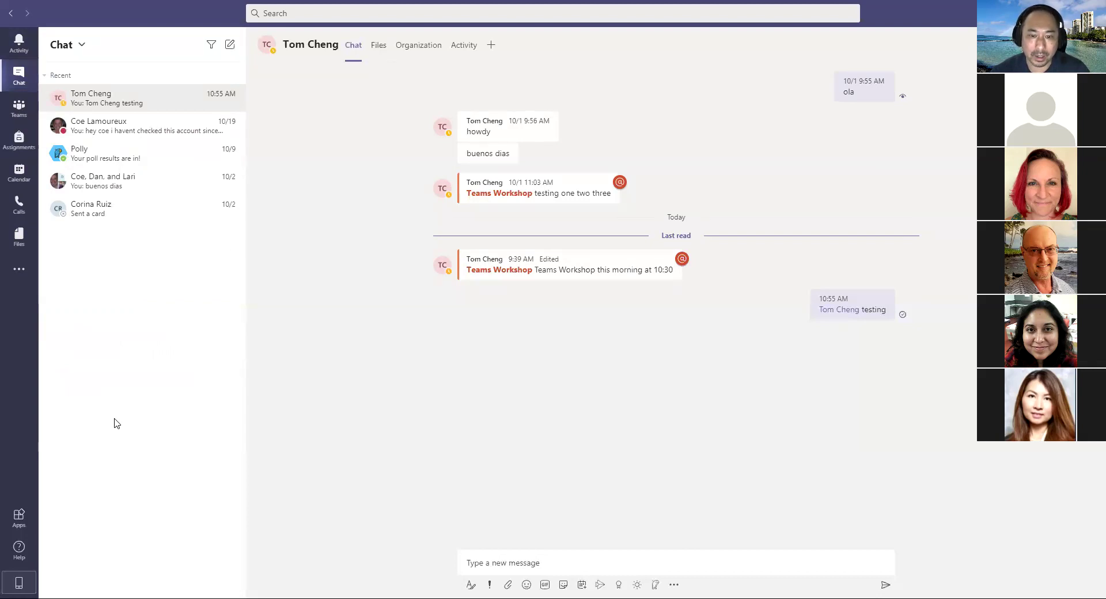
# Step: Focus the chat's message box, then move to the Teams search bar with Ctrl+E
pyautogui.click(541, 563)
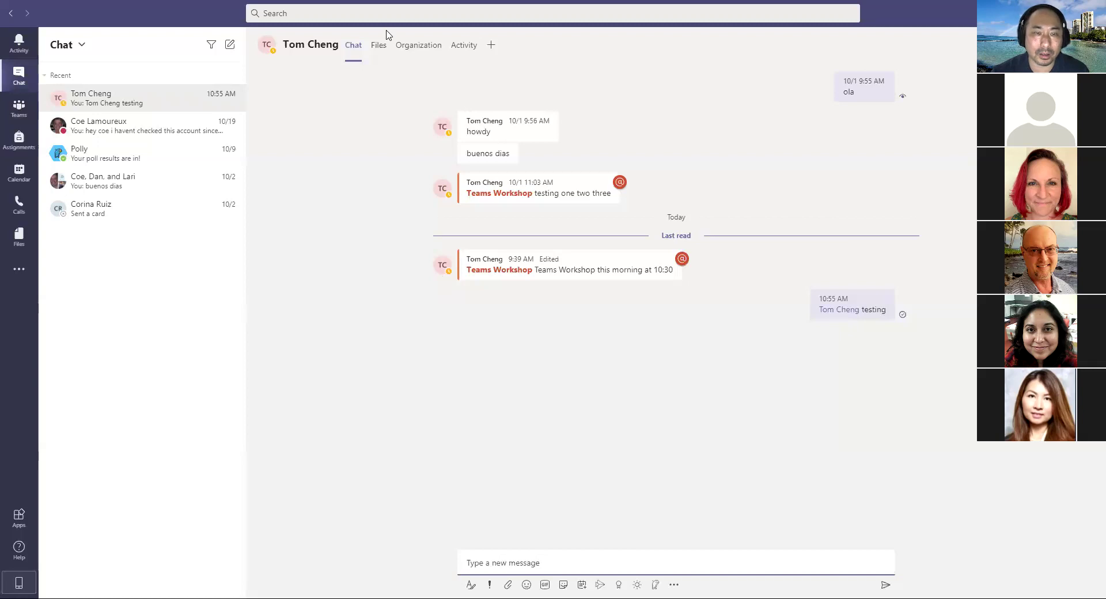
pyautogui.hotkey('ctrl', 'e')
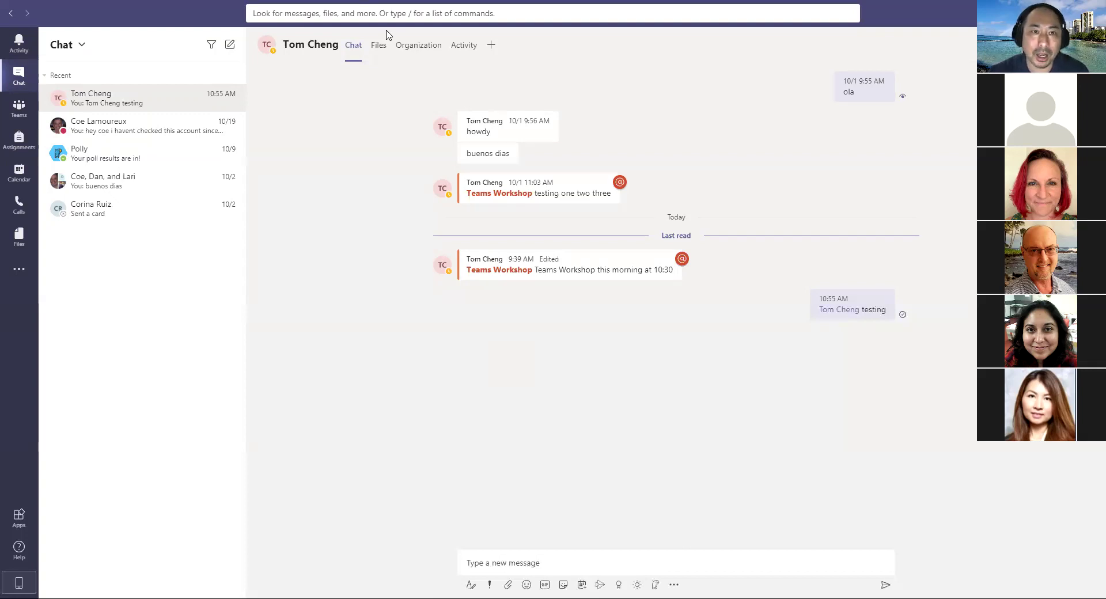
# Step: Search for the colleague by name and open a new one-on-one chat with them
pyautogui.click(270, 11)
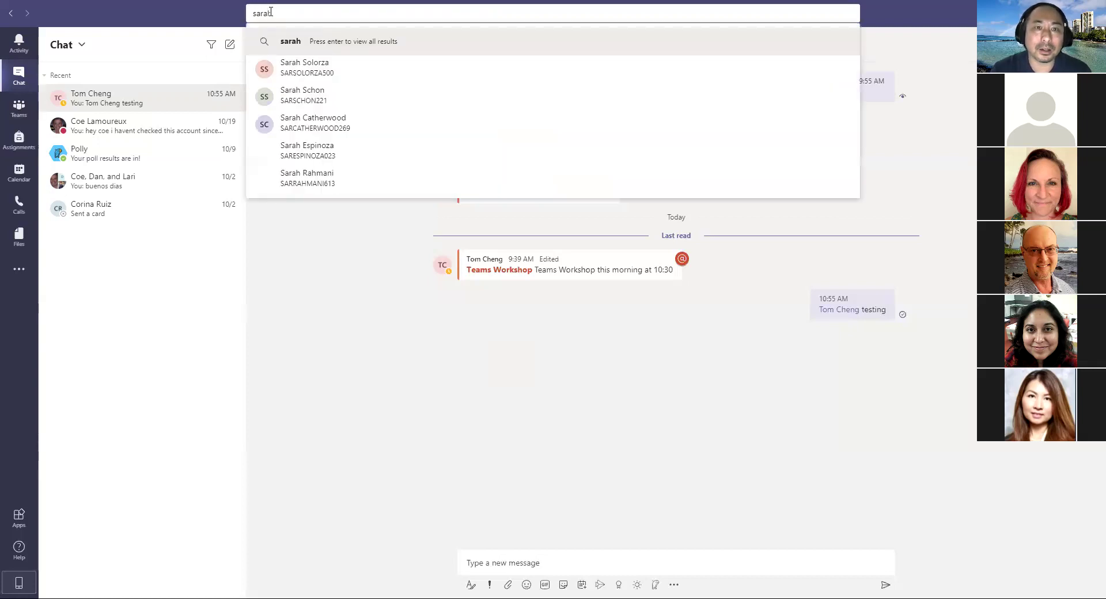
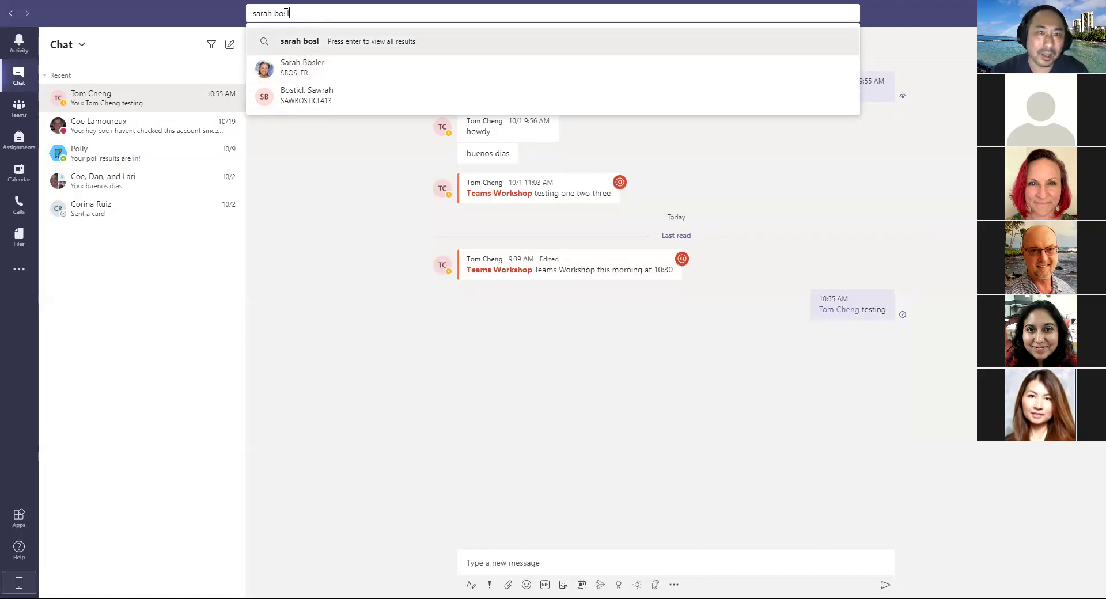
pyautogui.click(316, 72)
# Step: Send 'hello' as the first message in the new one-on-one chat
pyautogui.click(531, 563)
pyautogui.write('hello')
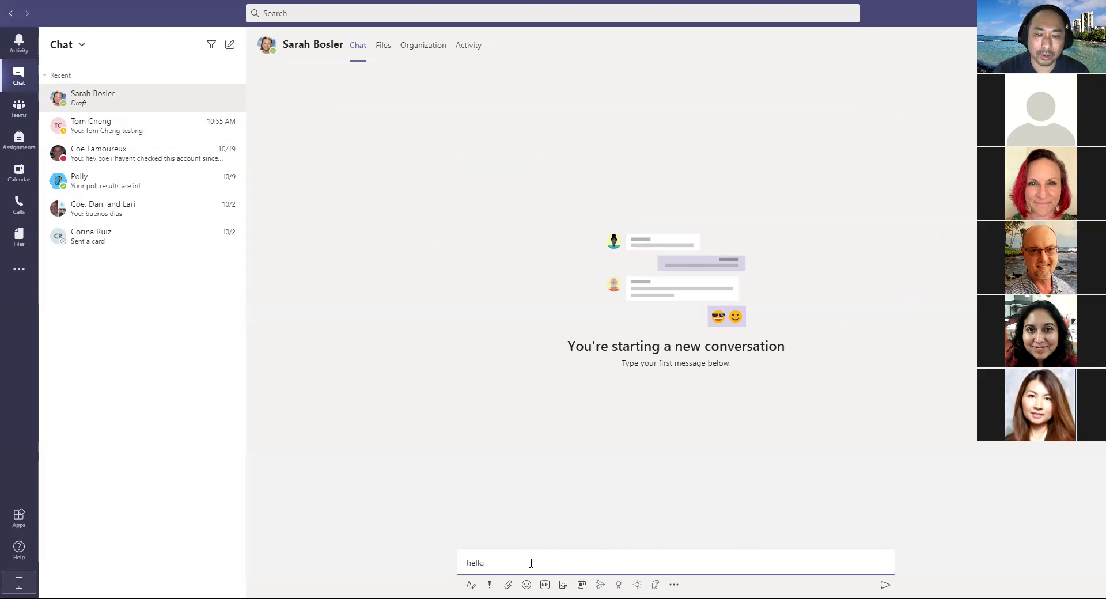
pyautogui.press('Return')
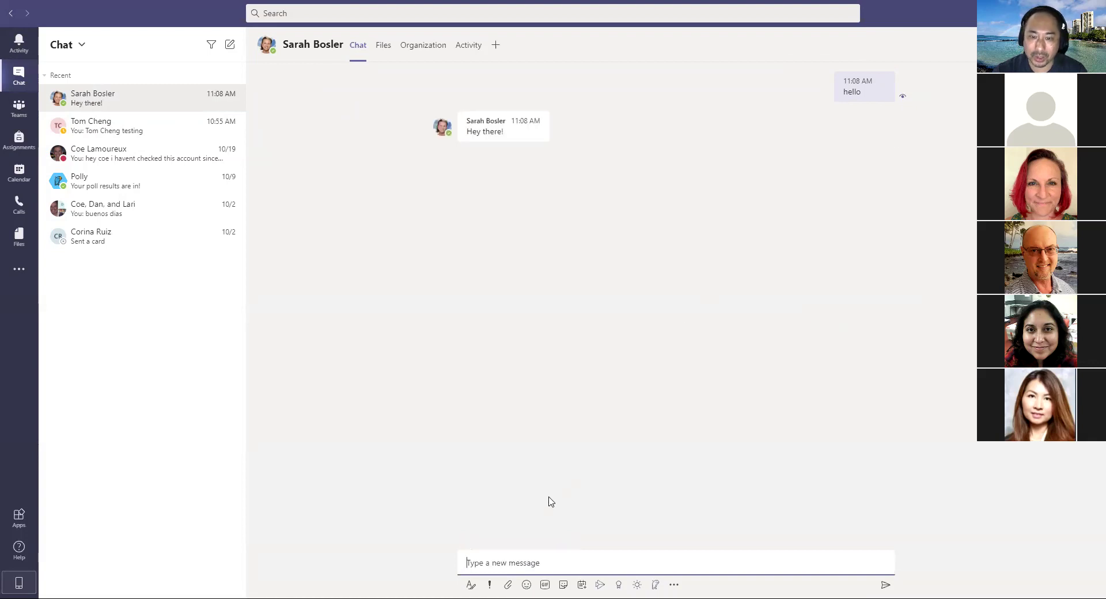
pyautogui.moveTo(535, 133)
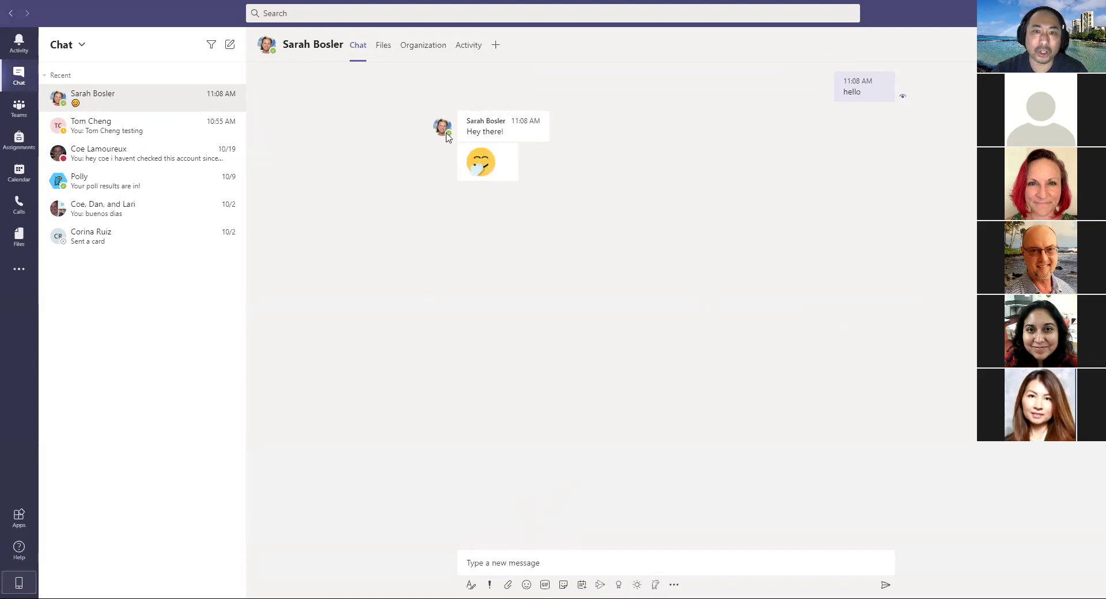
pyautogui.click(444, 133)
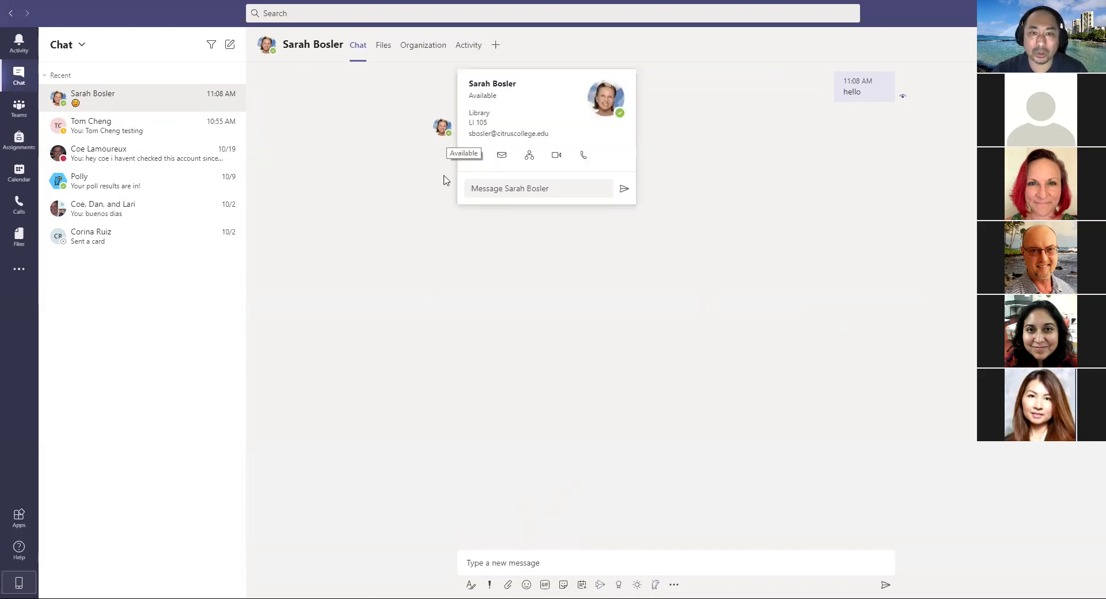
pyautogui.click(355, 331)
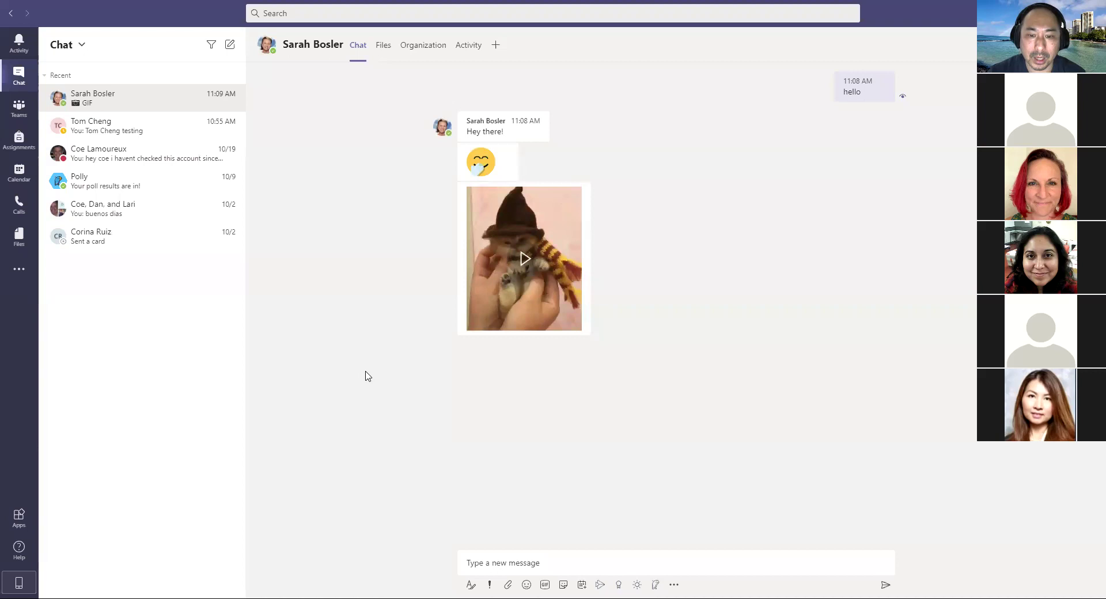
# Step: Dismiss the search suggestions and bring up the Add people popup for this chat
pyautogui.click(515, 563)
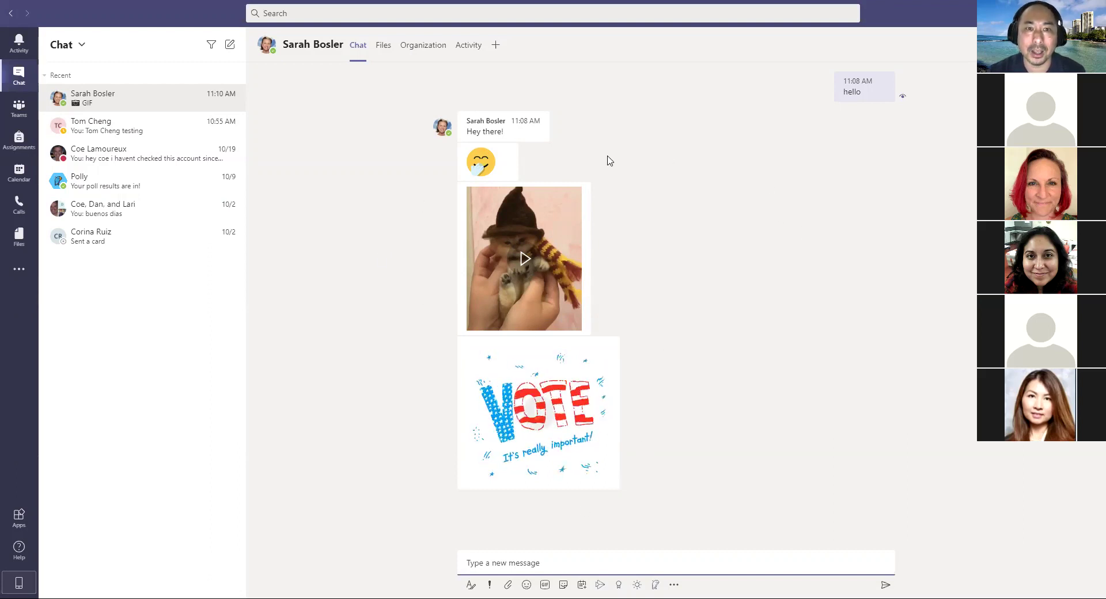
pyautogui.click(383, 13)
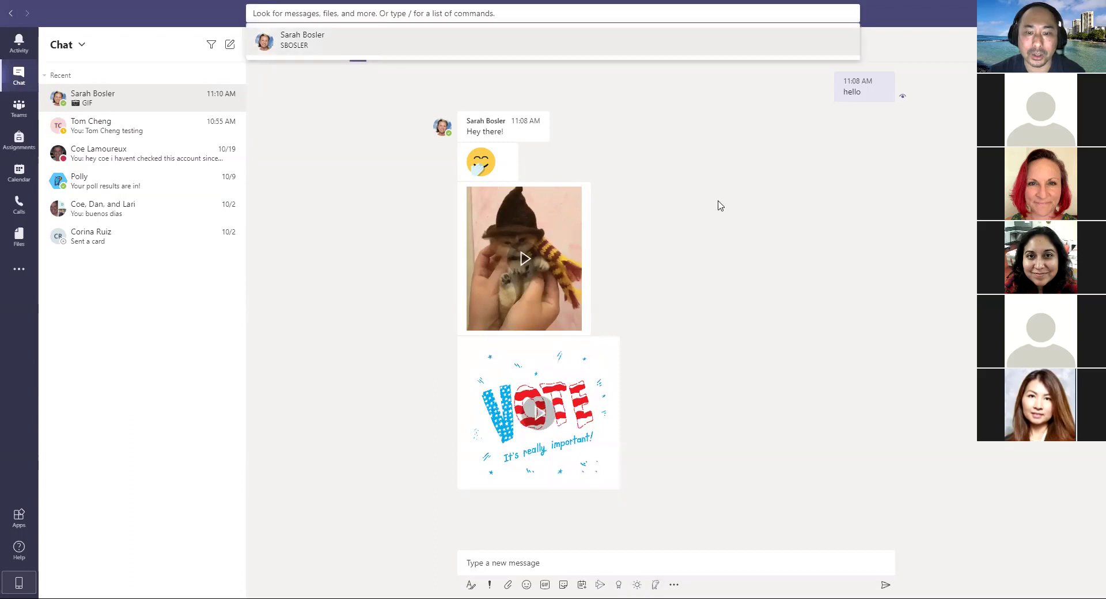
pyautogui.click(762, 432)
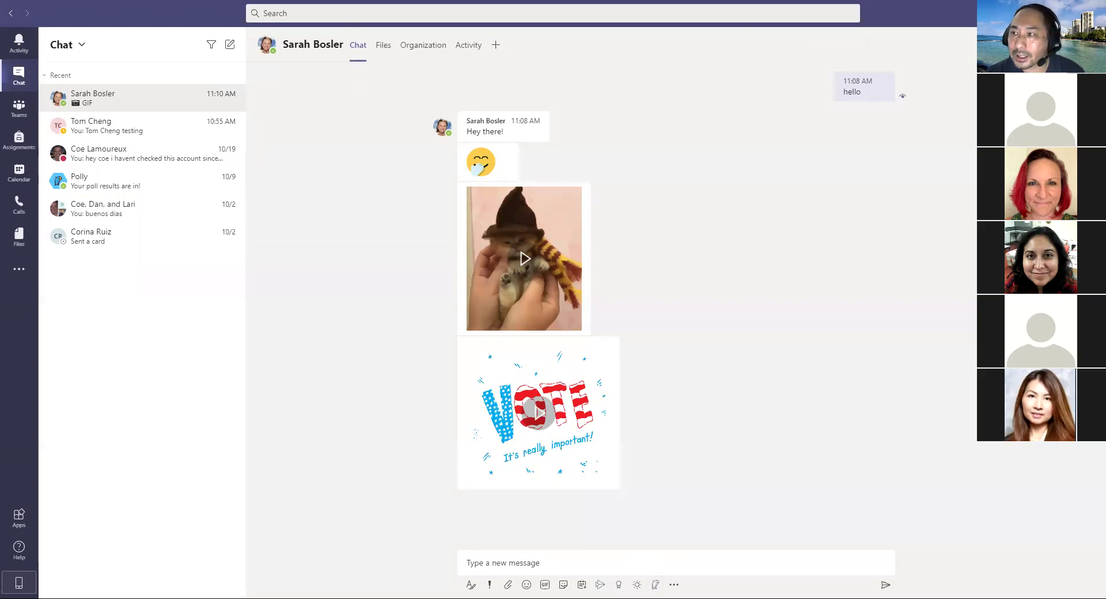
pyautogui.click(1061, 44)
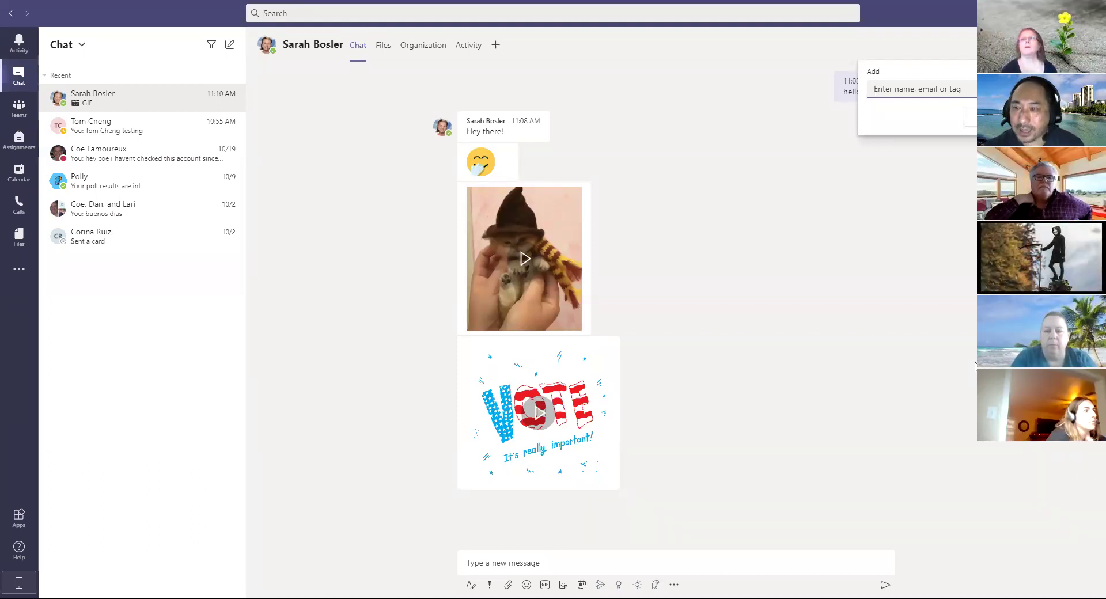
# Step: Find the second colleague by name in the Add field and add them to the chat
pyautogui.write('da')
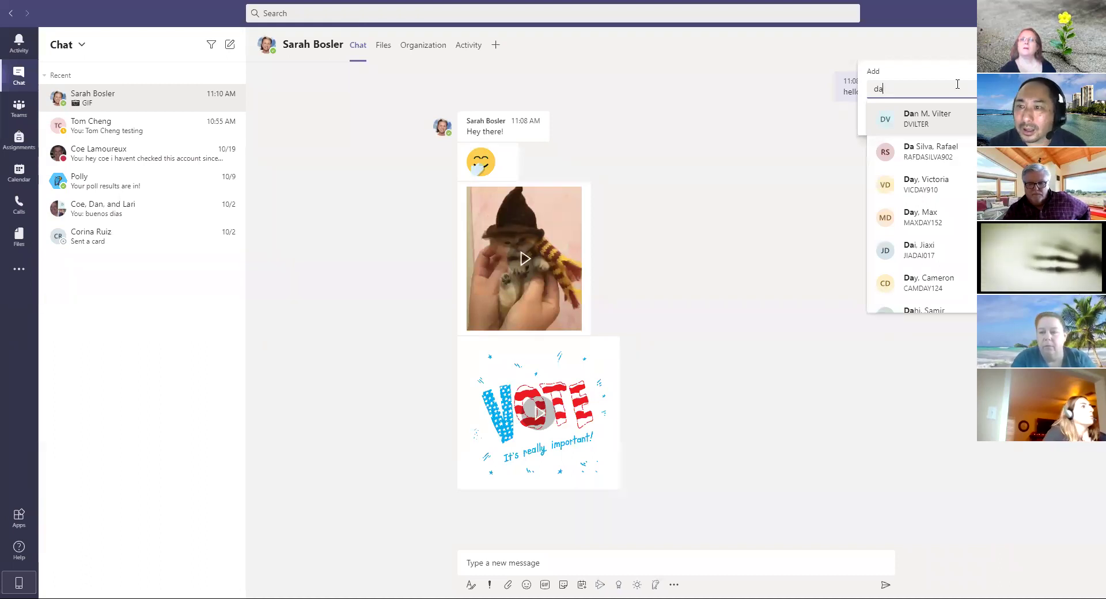
pyautogui.write('n')
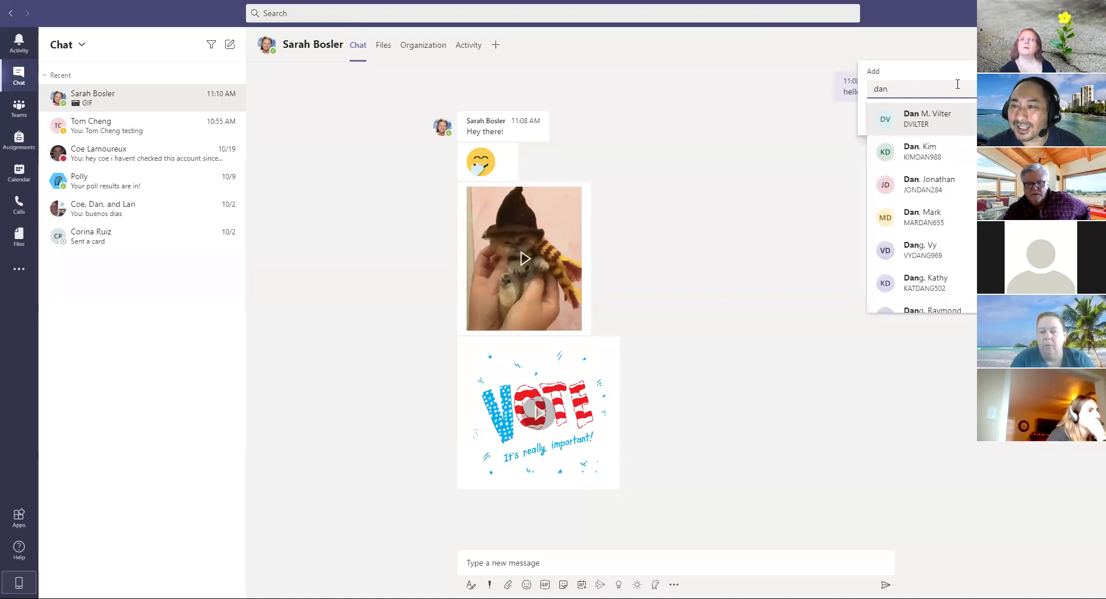
pyautogui.click(797, 160)
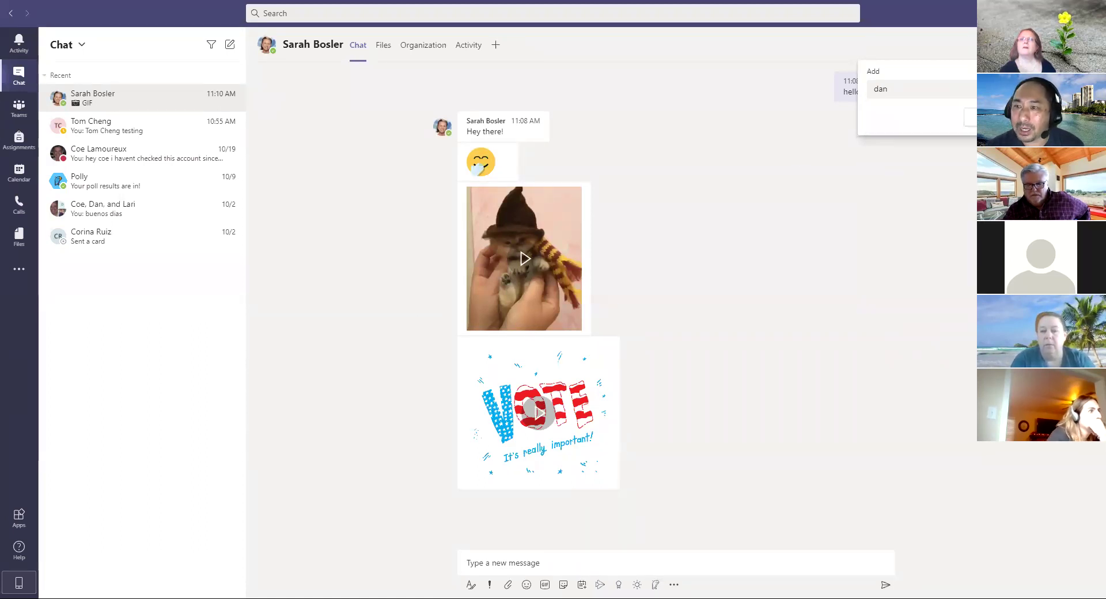
pyautogui.click(930, 87)
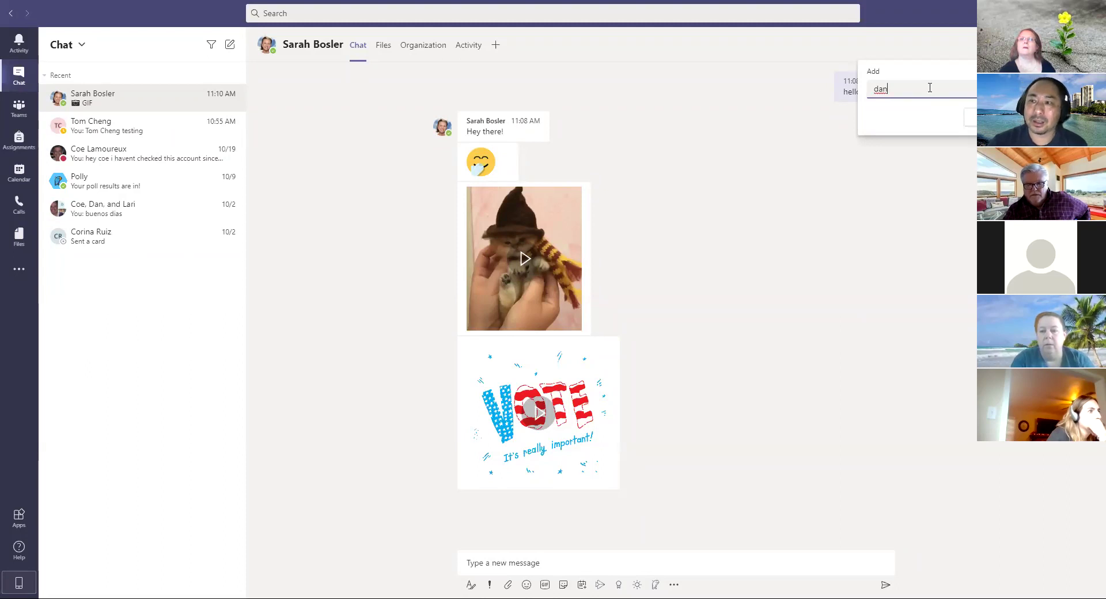
pyautogui.doubleClick(932, 86)
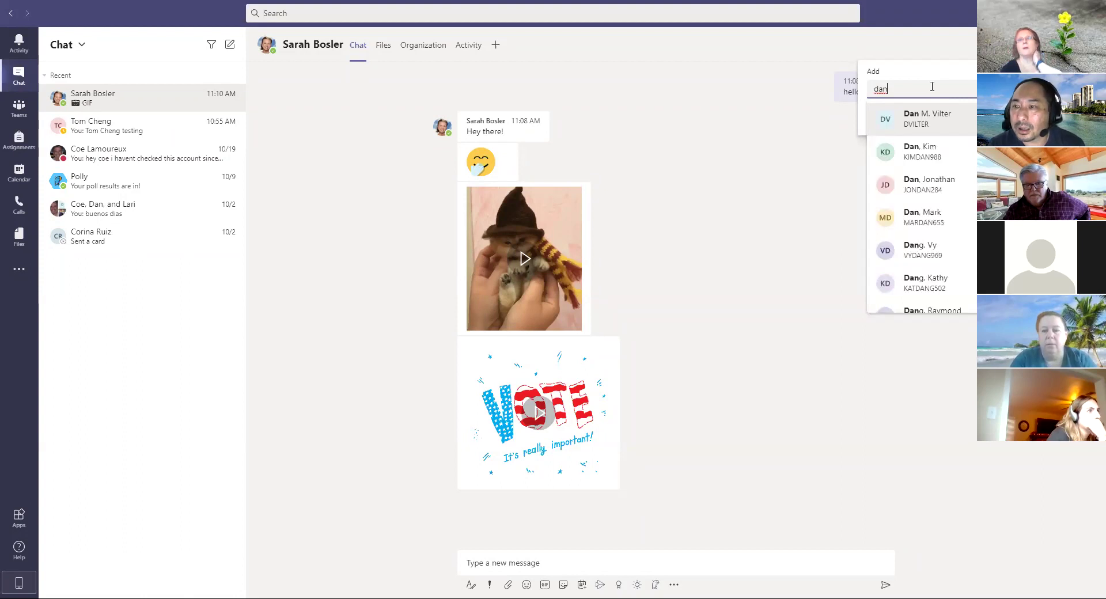
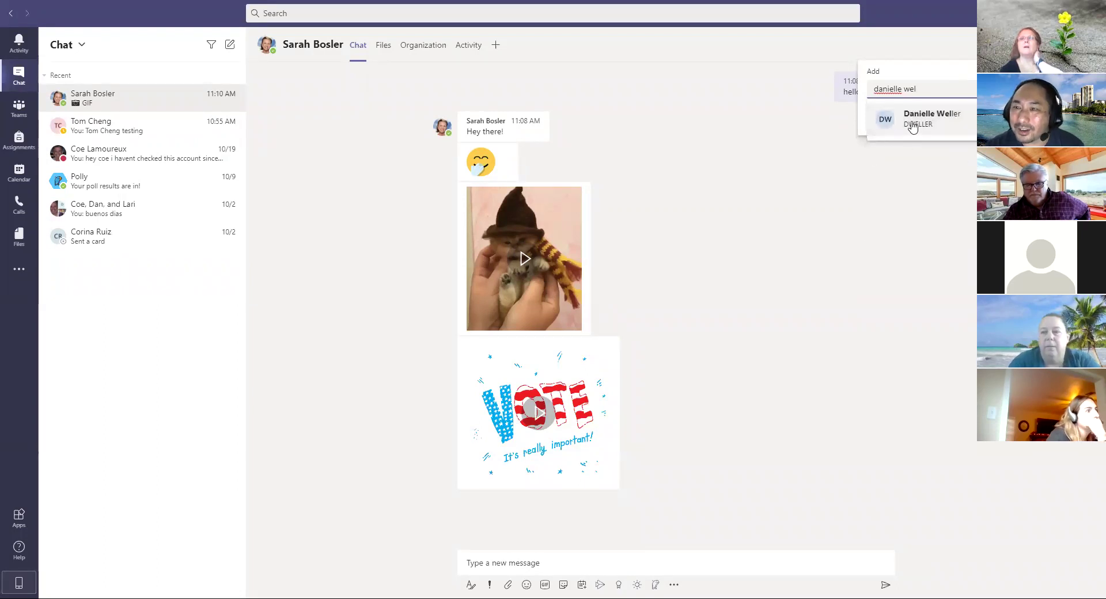
pyautogui.click(912, 124)
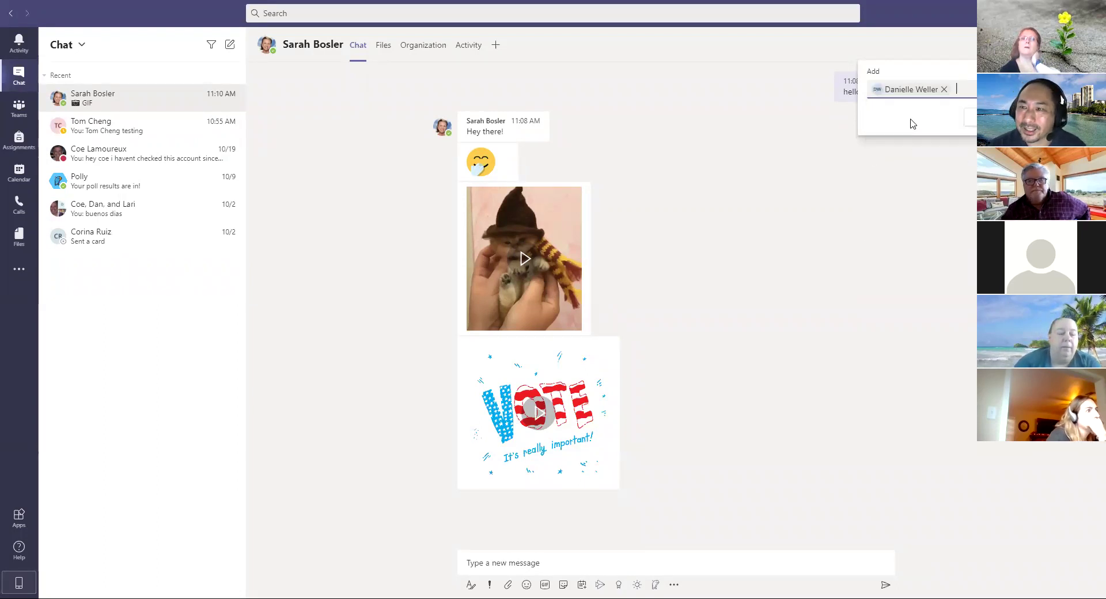
pyautogui.press('Return')
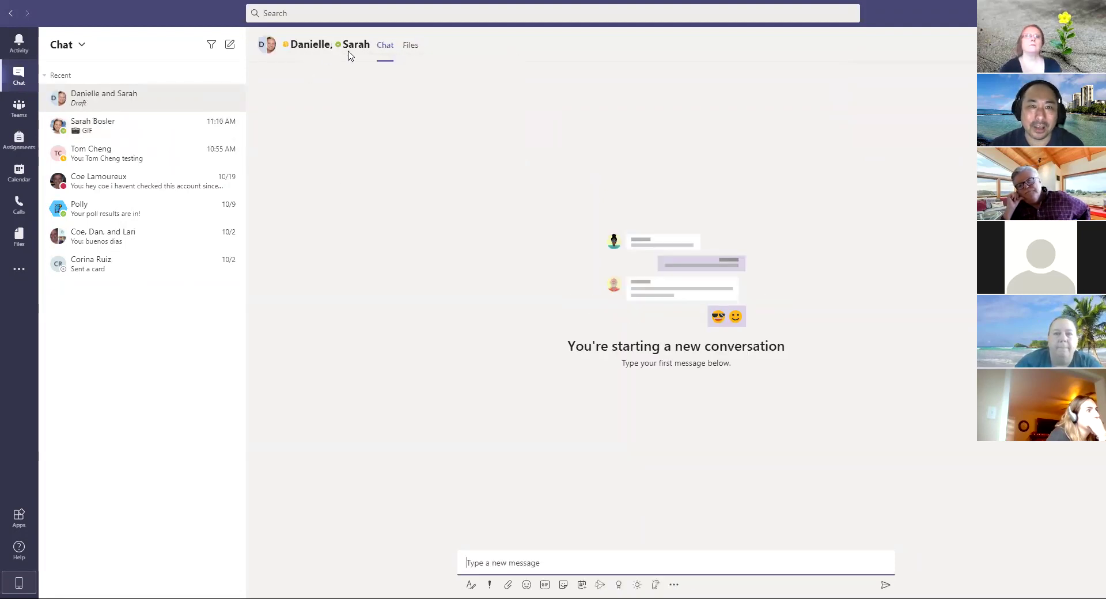
# Step: Send a 'hello' greeting with the new colleague's first name to the group chat
pyautogui.moveTo(286, 50)
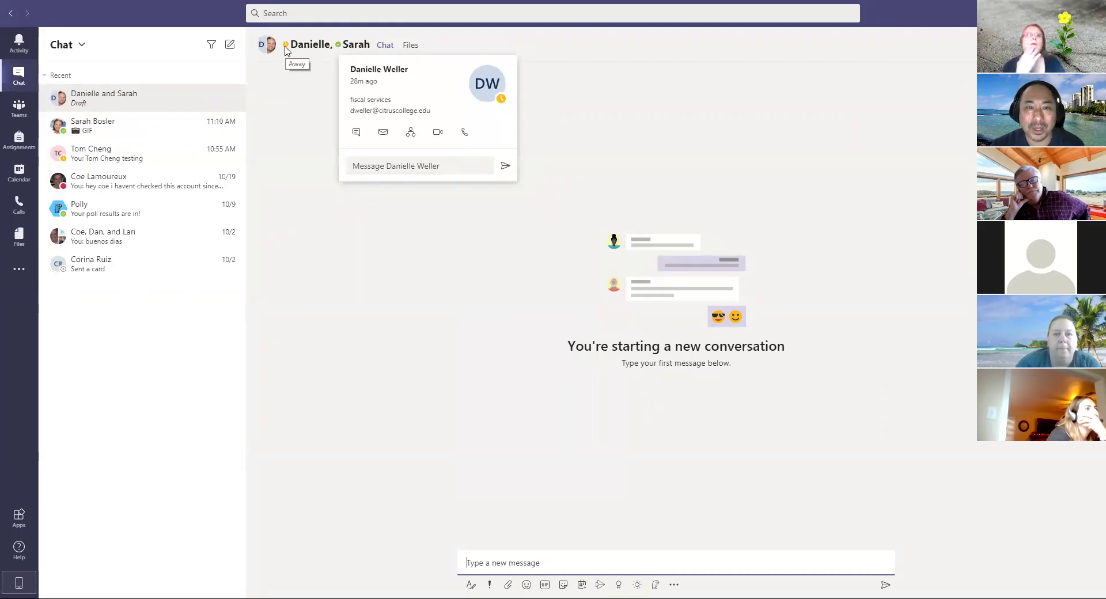
pyautogui.write('hello  Daniell')
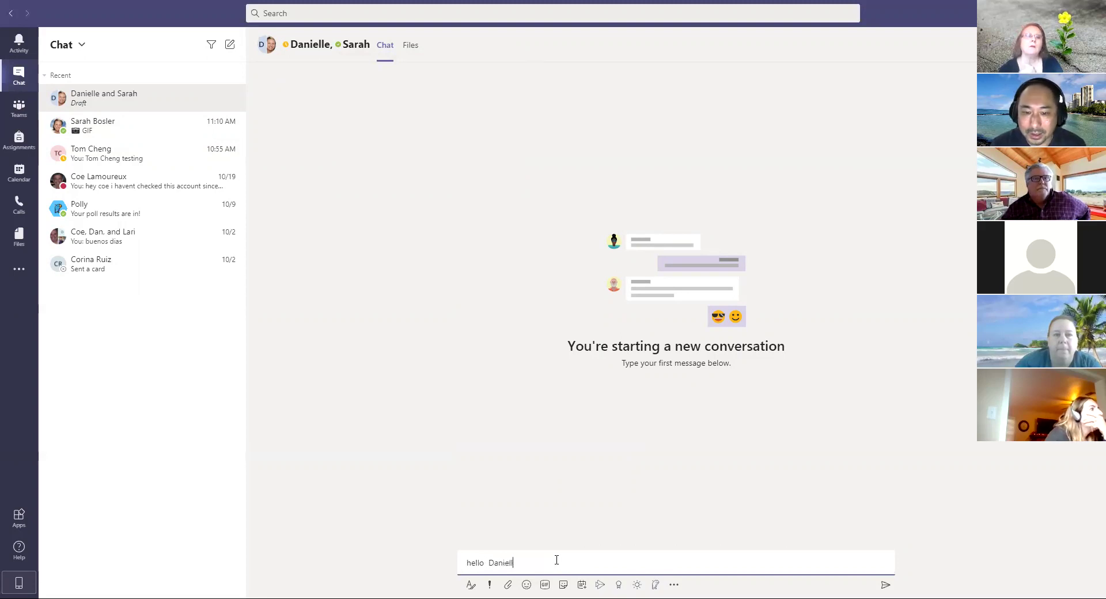
pyautogui.write('e')
pyautogui.press('Return')
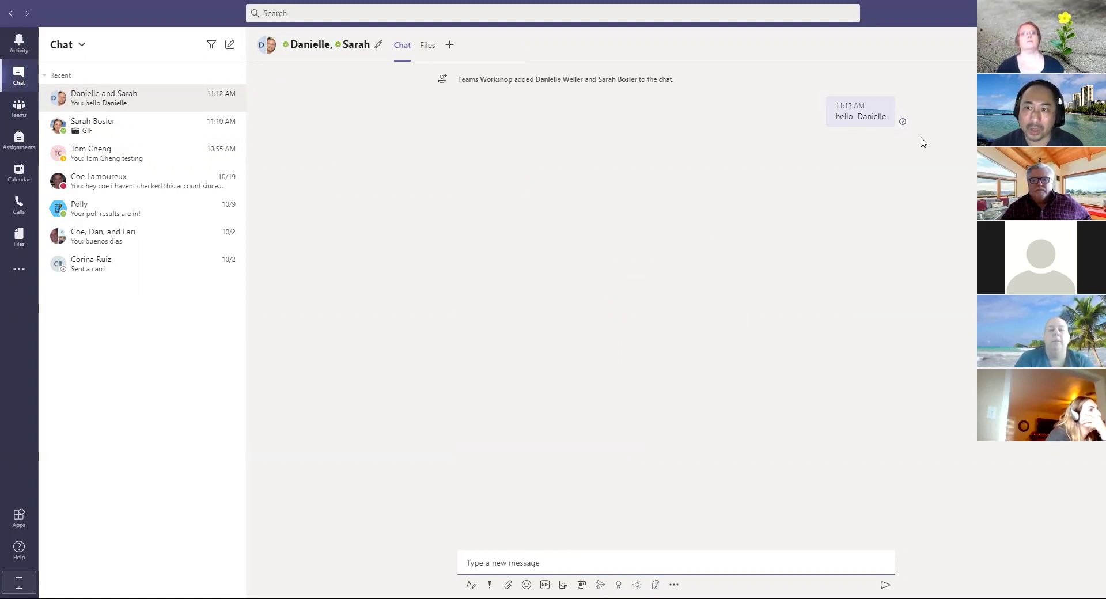
# Step: Open the one-on-one chat showing 'GIF' in the Chat list
pyautogui.moveTo(369, 88)
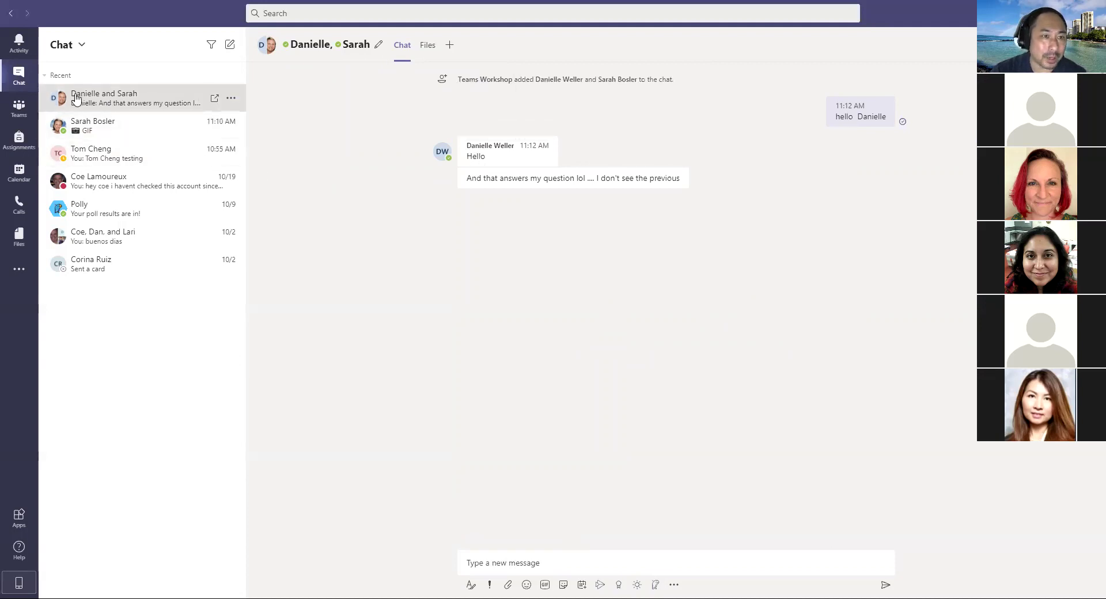
pyautogui.click(129, 135)
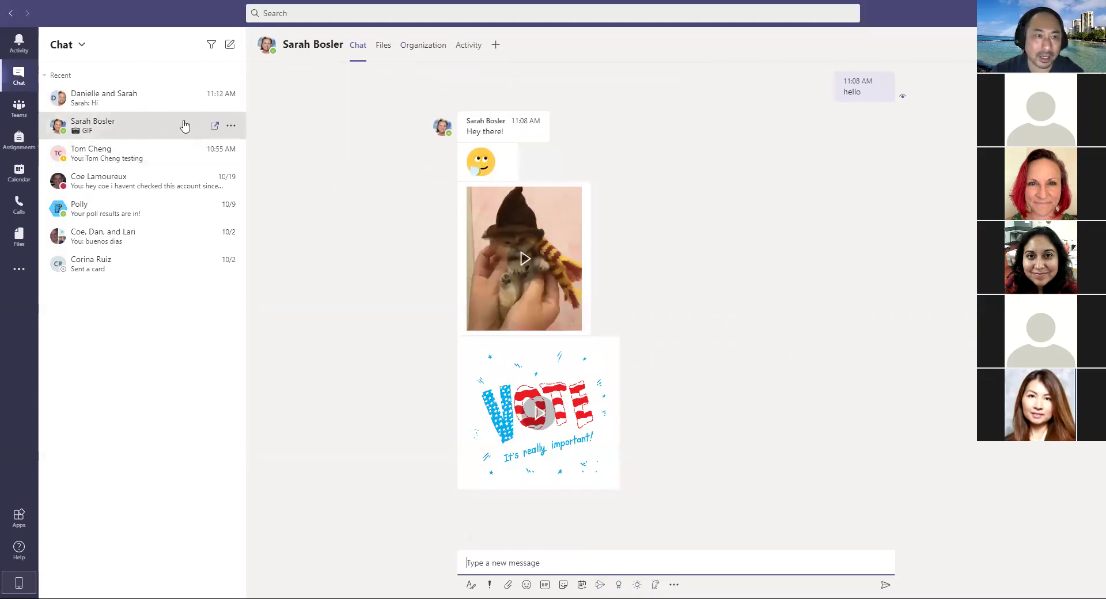
# Step: Return to the group chat and read the replies, including the question about adding students
pyautogui.click(153, 104)
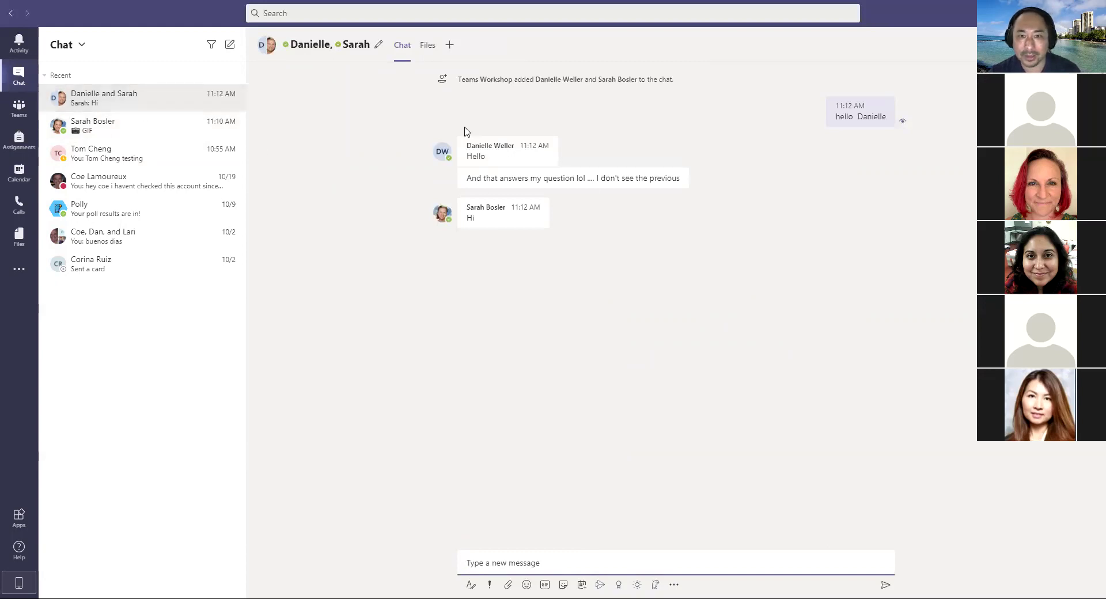
pyautogui.moveTo(854, 116)
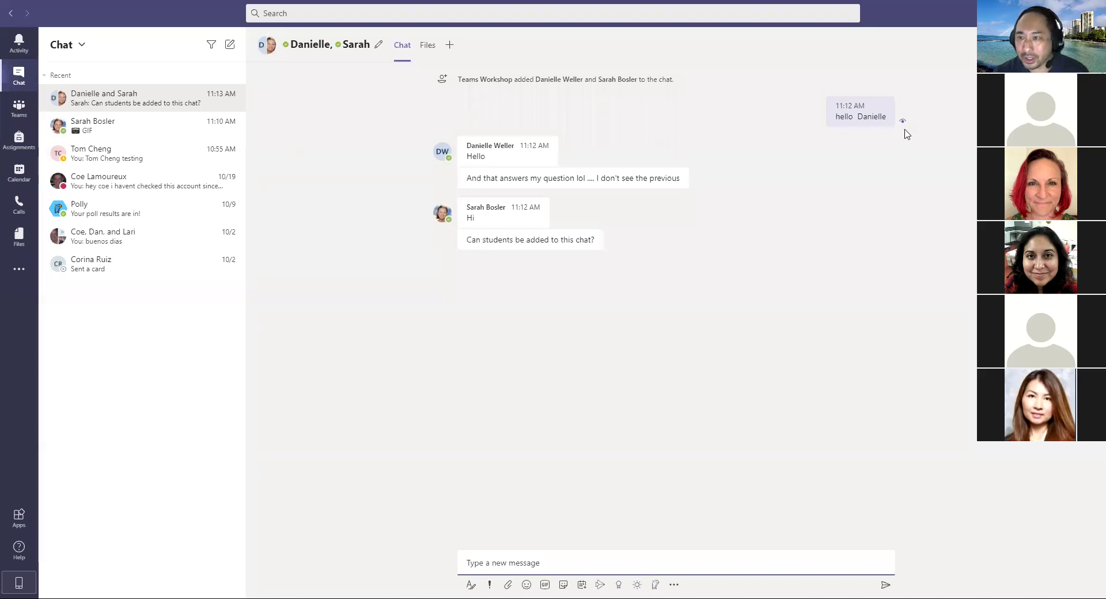
pyautogui.moveTo(907, 129)
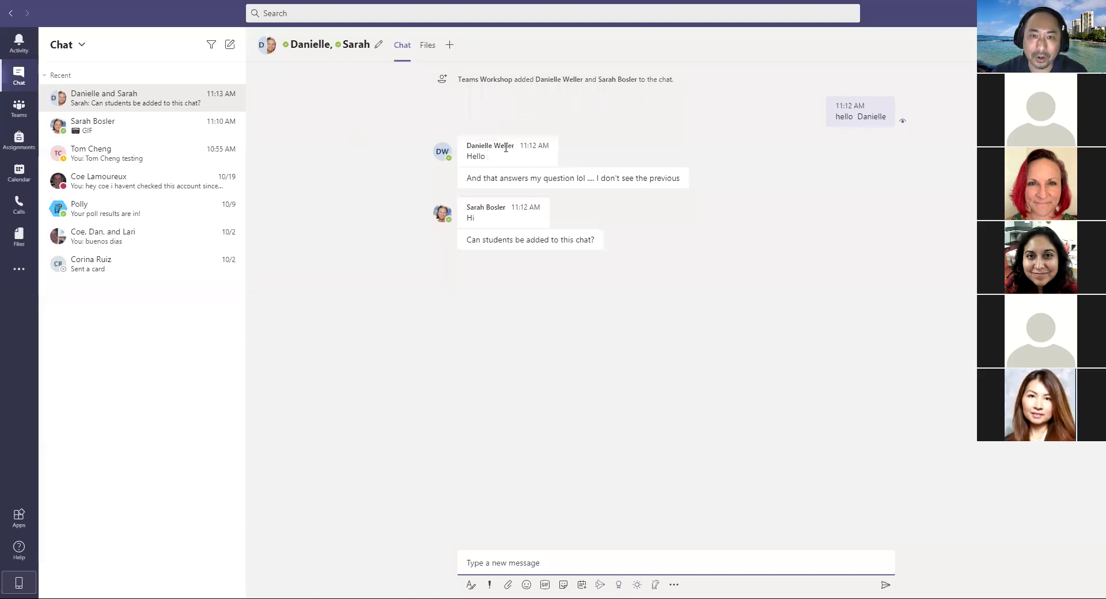
pyautogui.moveTo(504, 157)
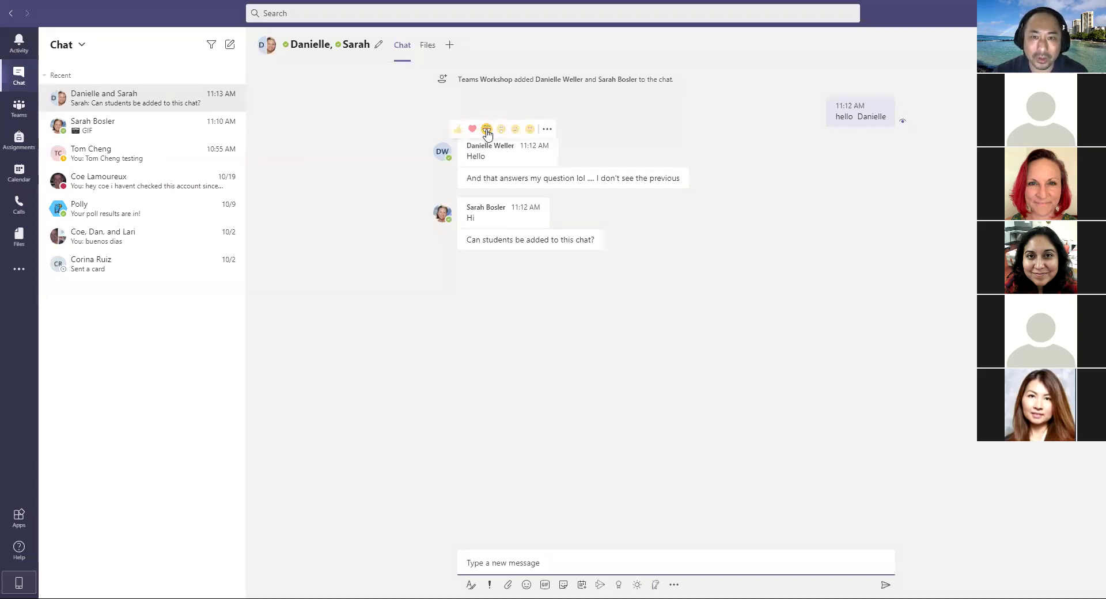
# Step: Like the Hello reply and save it with Save this message
pyautogui.click(458, 128)
pyautogui.moveTo(559, 151)
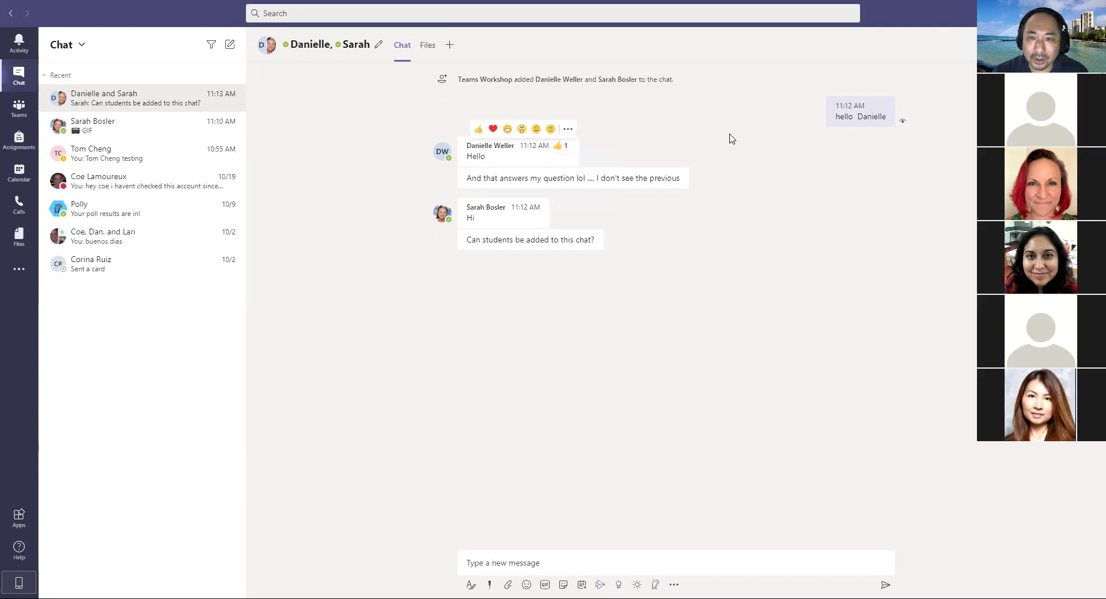
pyautogui.click(568, 130)
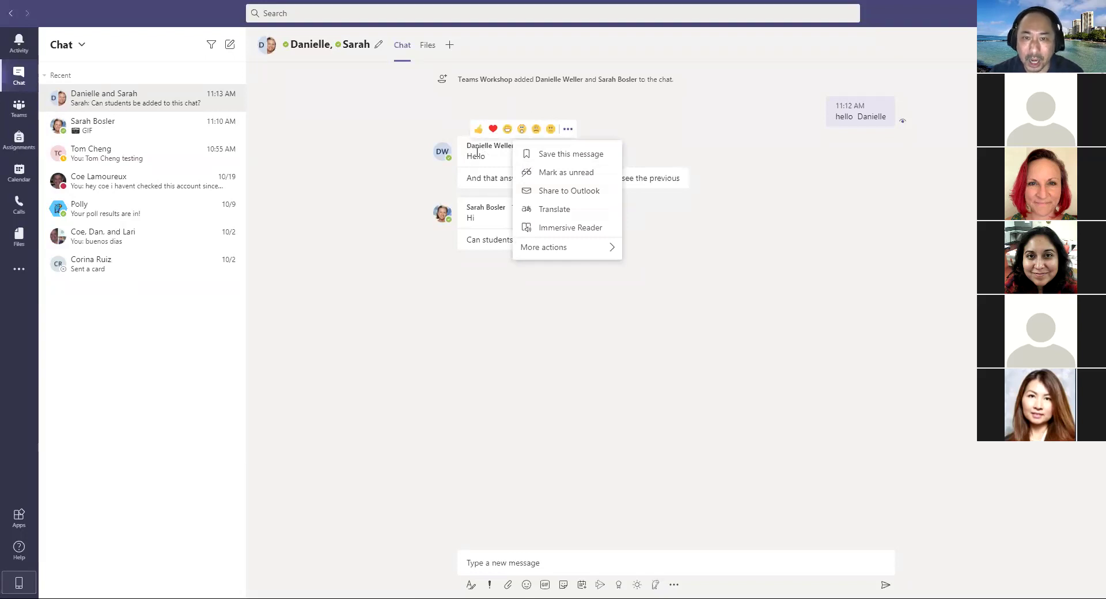
pyautogui.click(595, 154)
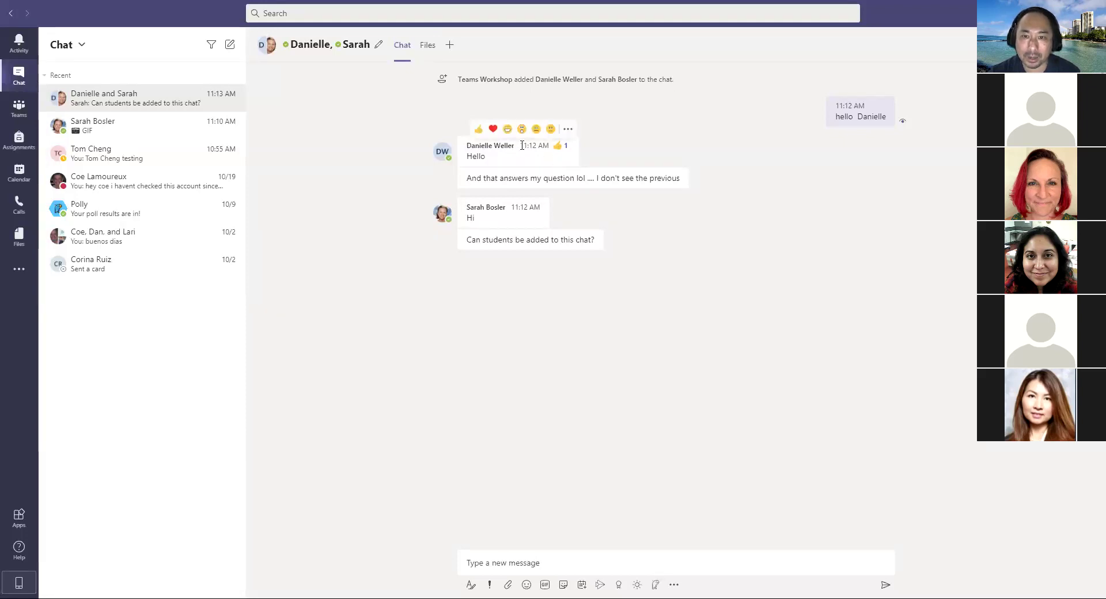
pyautogui.click(567, 128)
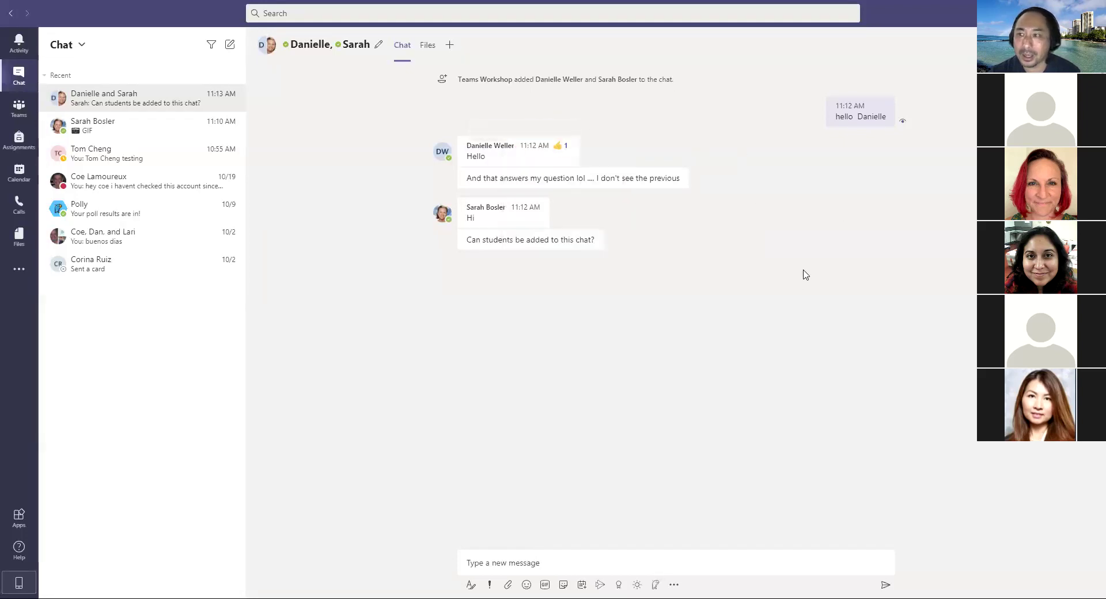
# Step: Show Saved messages from the profile menu and display the saved Hello reply's actions, including Unsave
pyautogui.click(1012, 13)
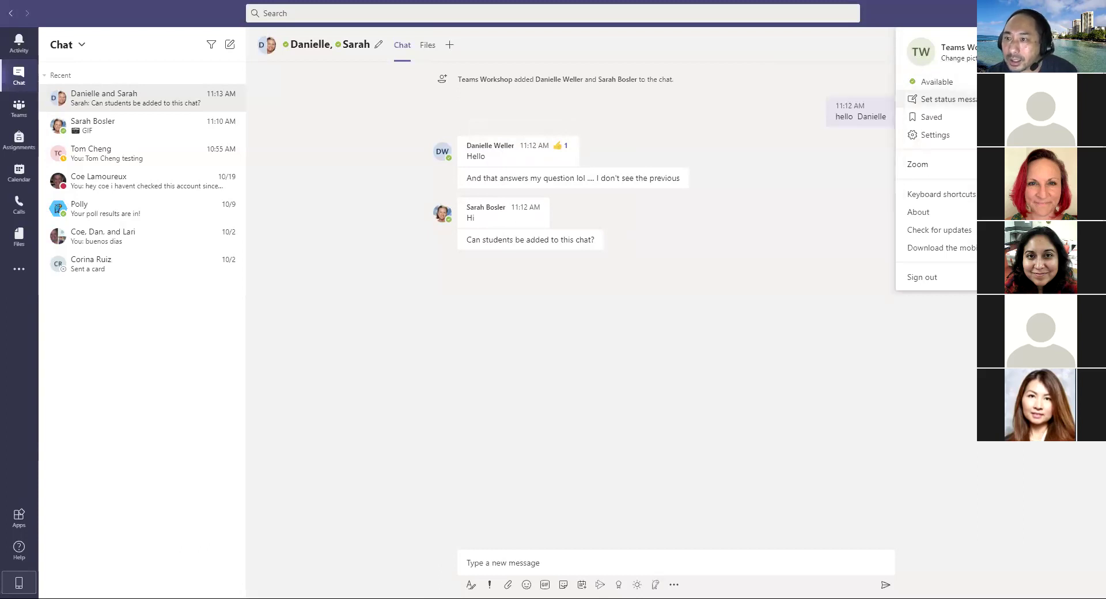
pyautogui.click(962, 120)
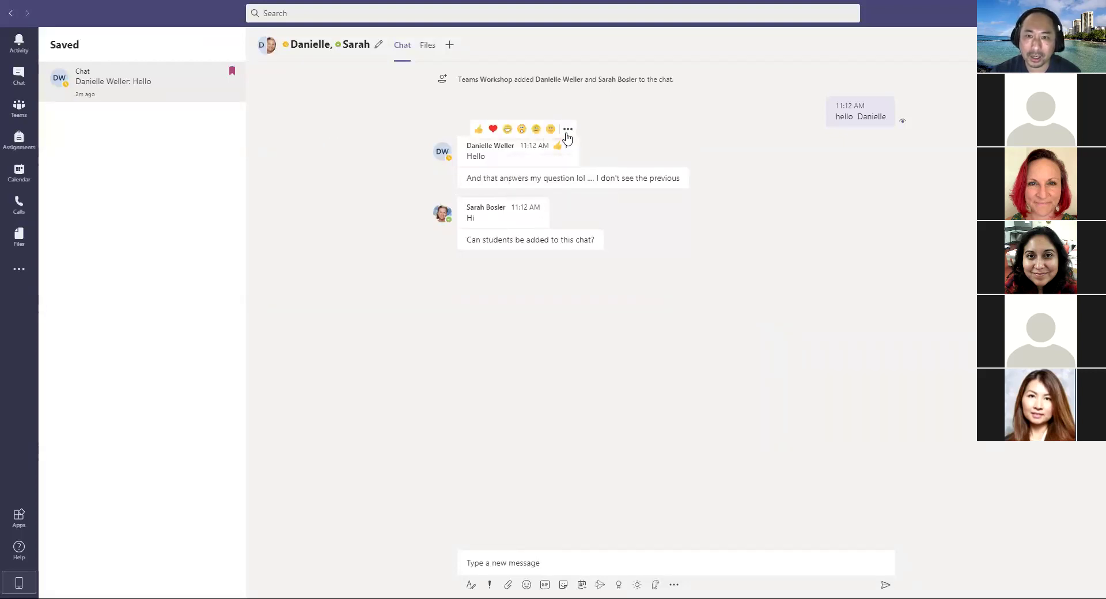
pyautogui.click(567, 132)
pyautogui.click(523, 366)
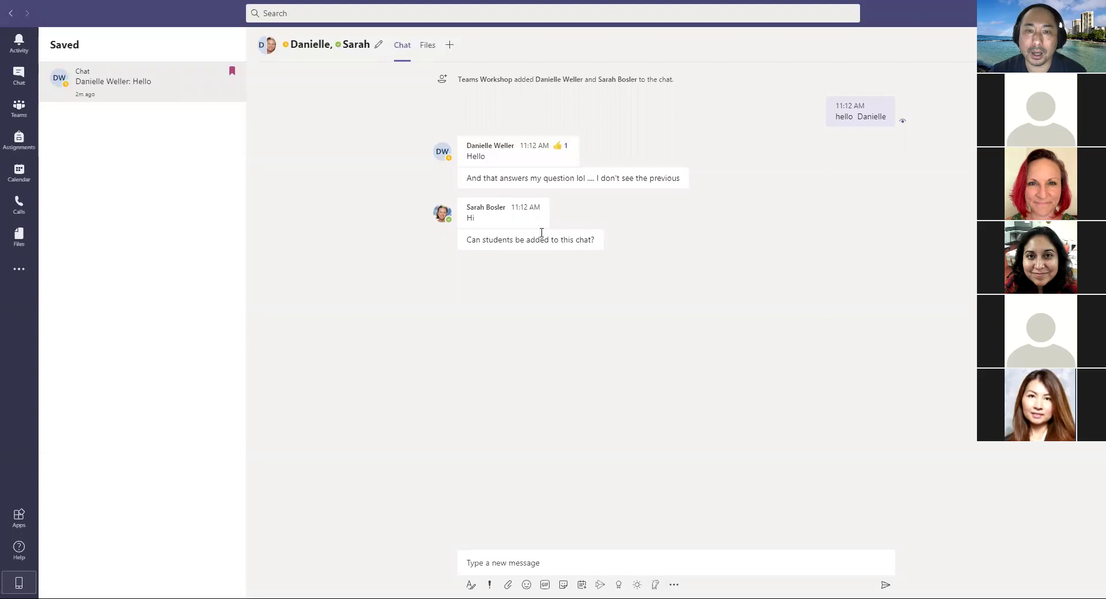
pyautogui.click(569, 128)
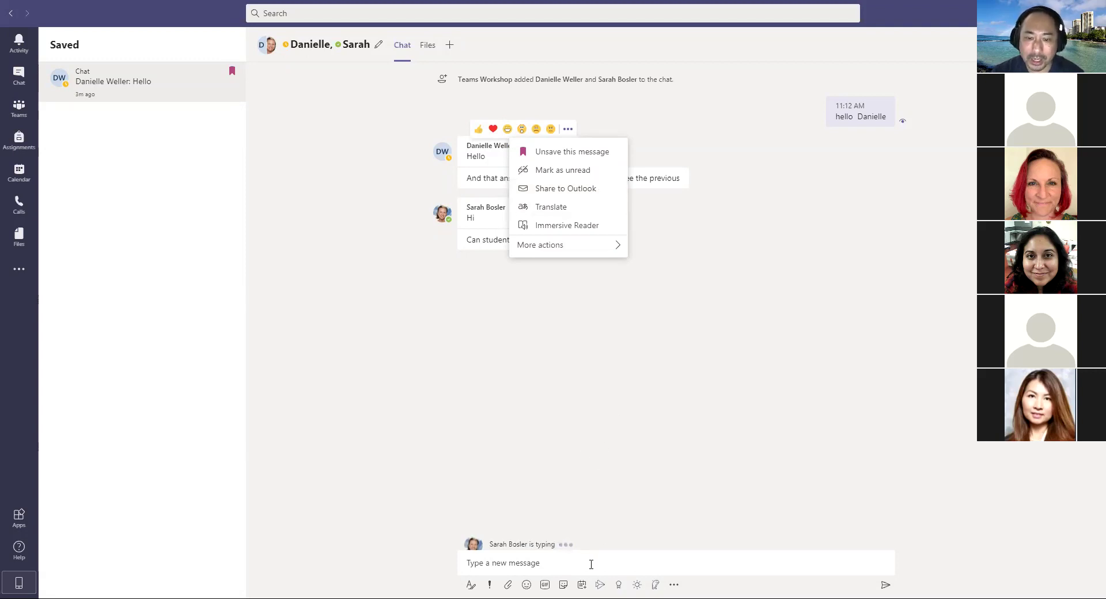
# Step: Send 'buonos dias' to the group chat and bring up that message's actions menu
pyautogui.click(590, 563)
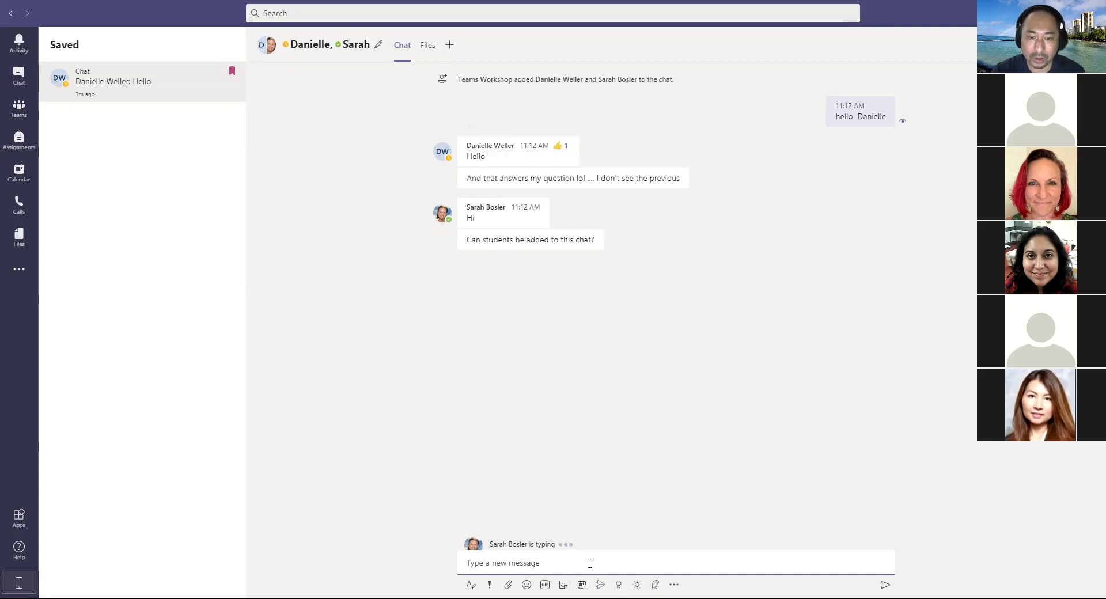
pyautogui.write('b')
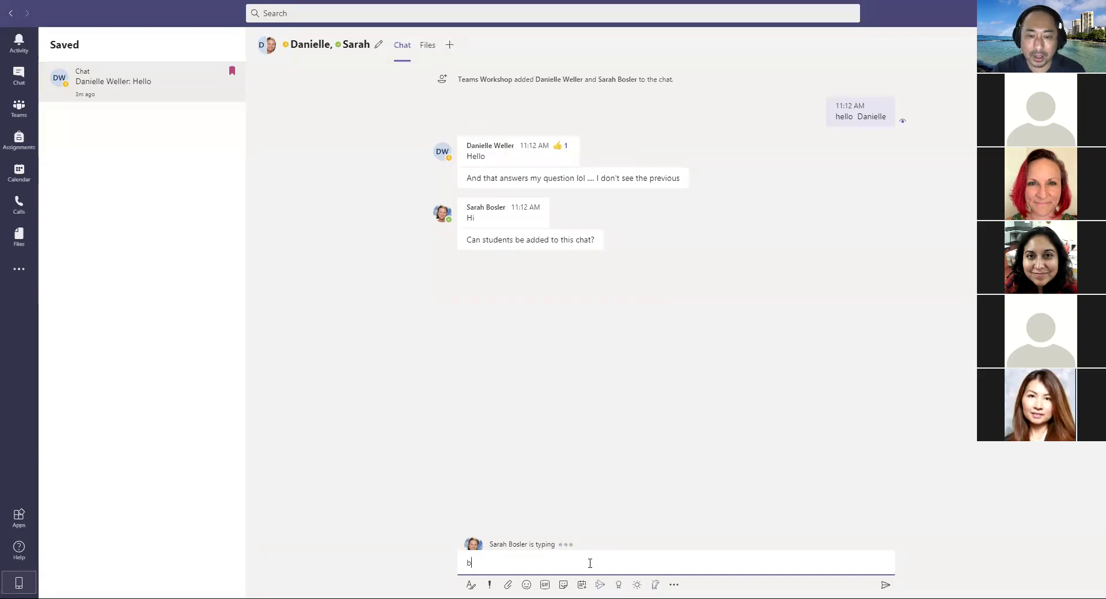
pyautogui.write('uo')
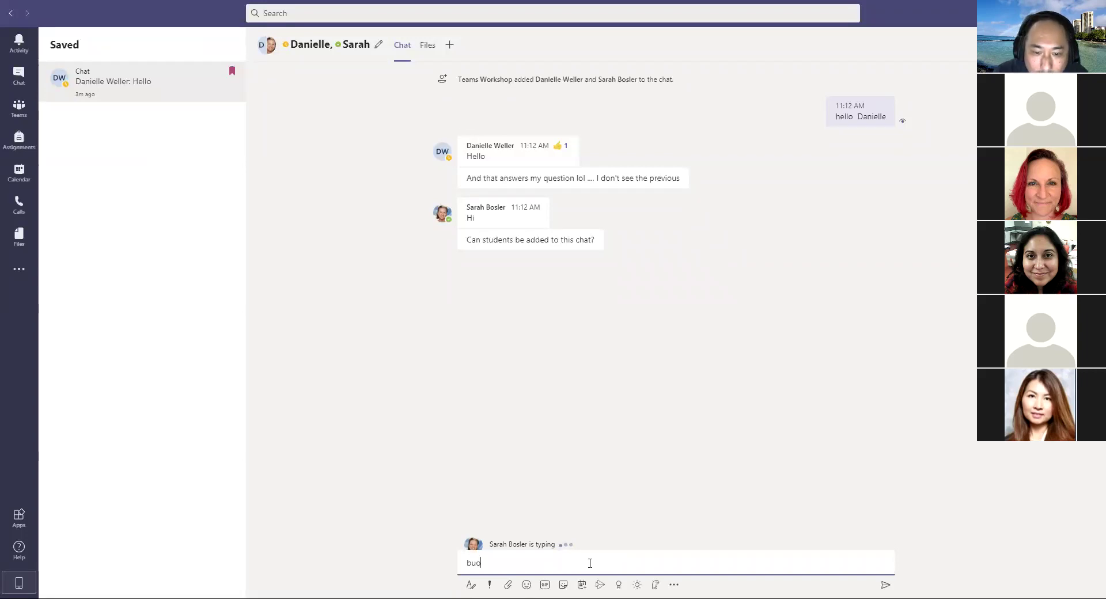
pyautogui.write('nos dias')
pyautogui.press('Return')
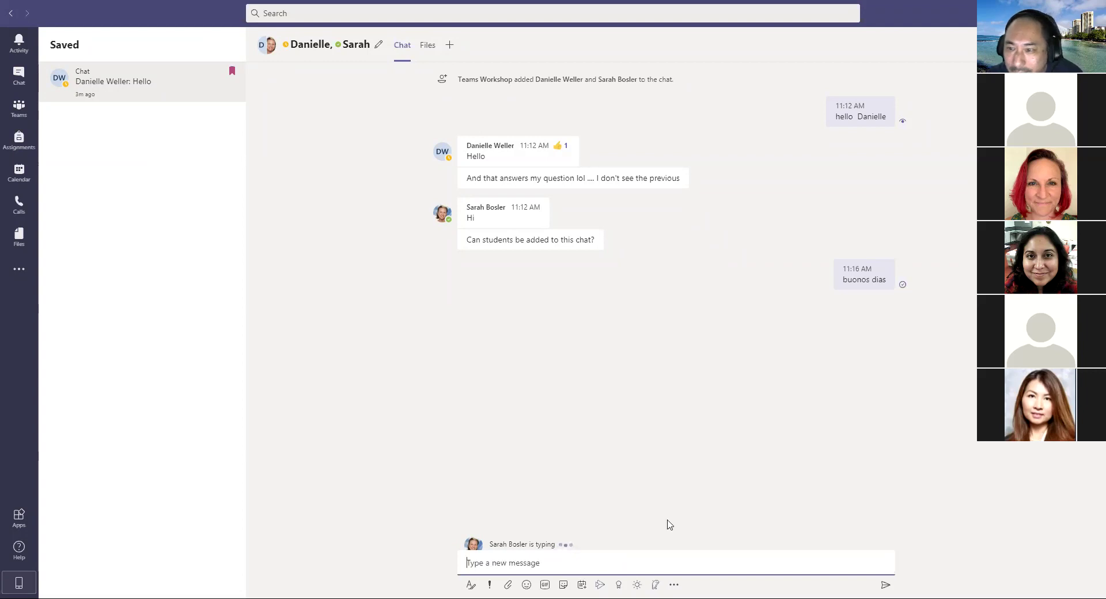
pyautogui.moveTo(864, 278)
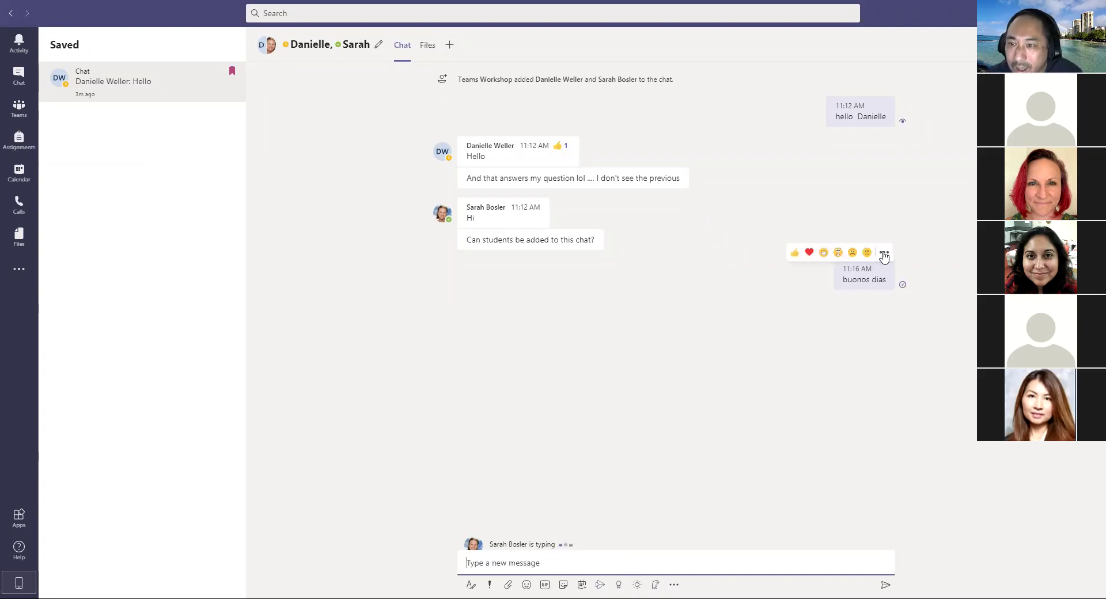
pyautogui.click(885, 253)
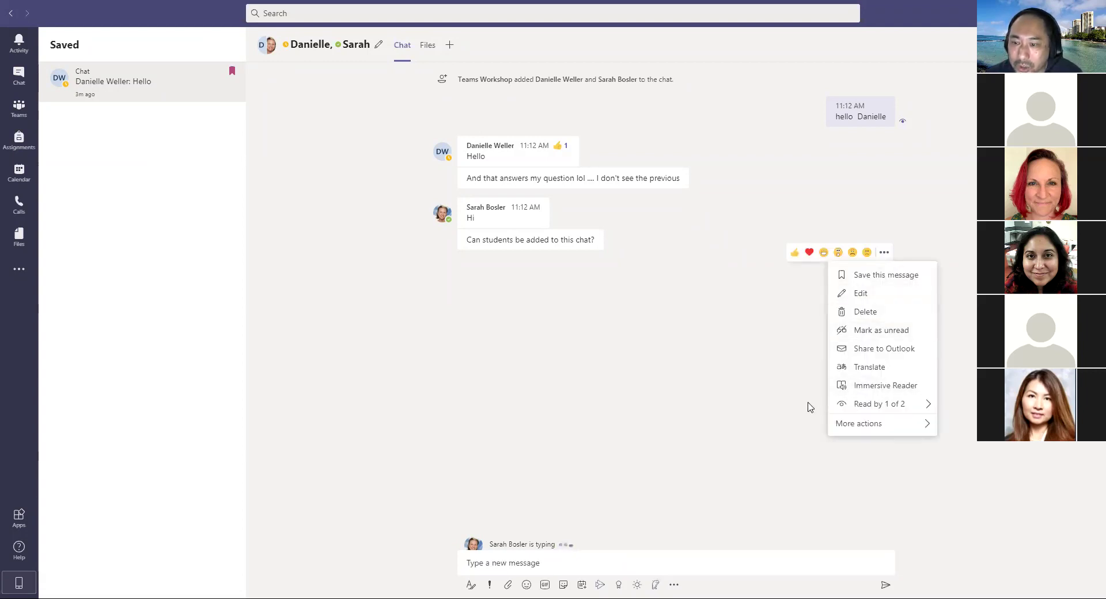
# Step: Translate the 'buonos dias' message and reopen its actions menu
pyautogui.click(862, 369)
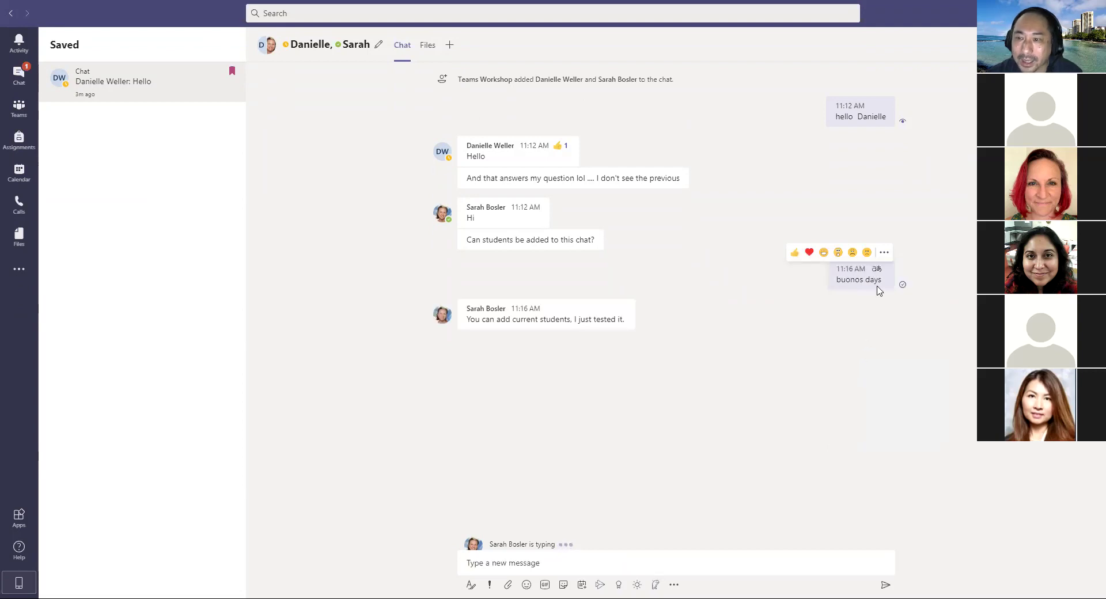
pyautogui.click(884, 253)
pyautogui.click(762, 347)
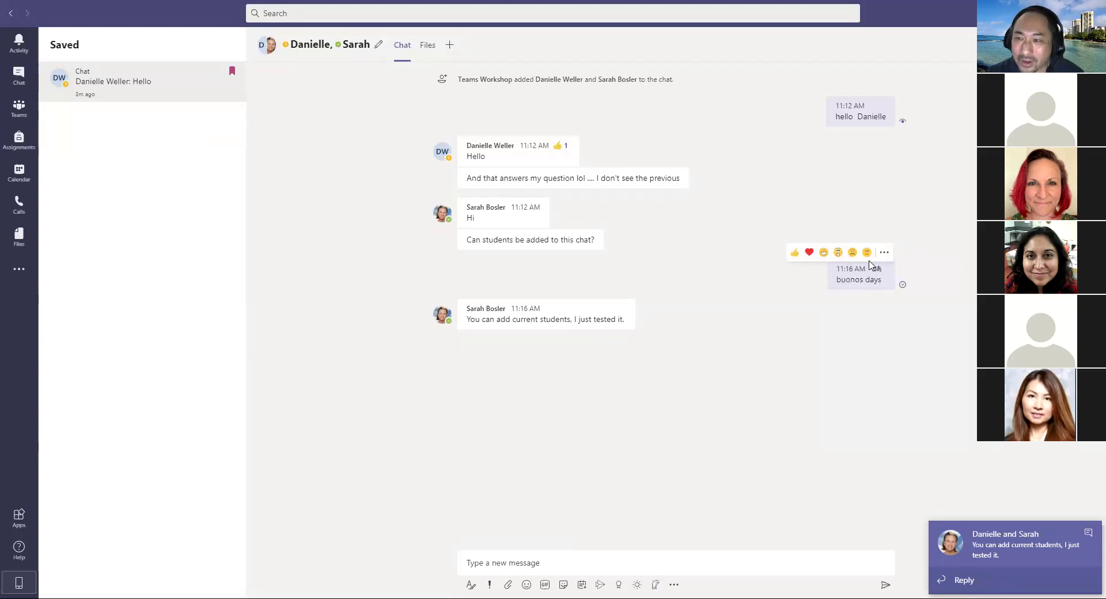
pyautogui.click(884, 253)
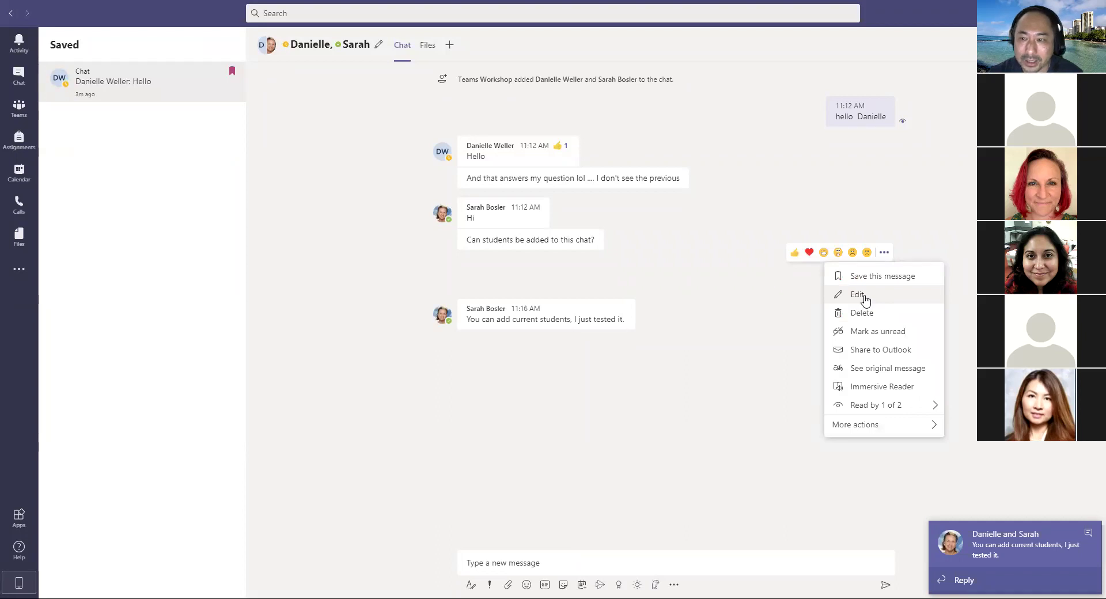
pyautogui.click(773, 316)
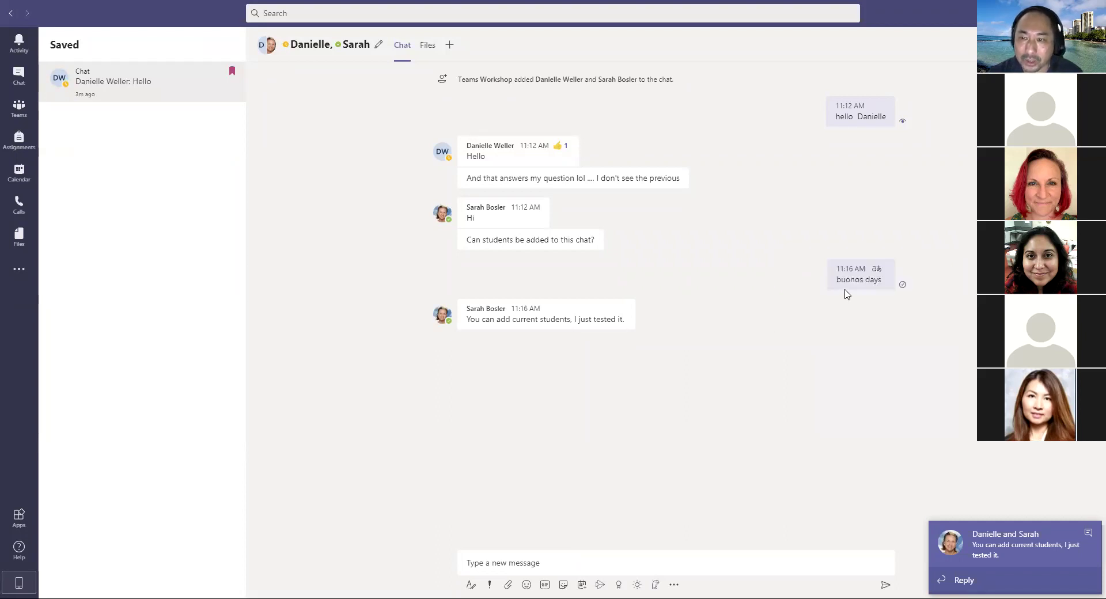
pyautogui.click(884, 255)
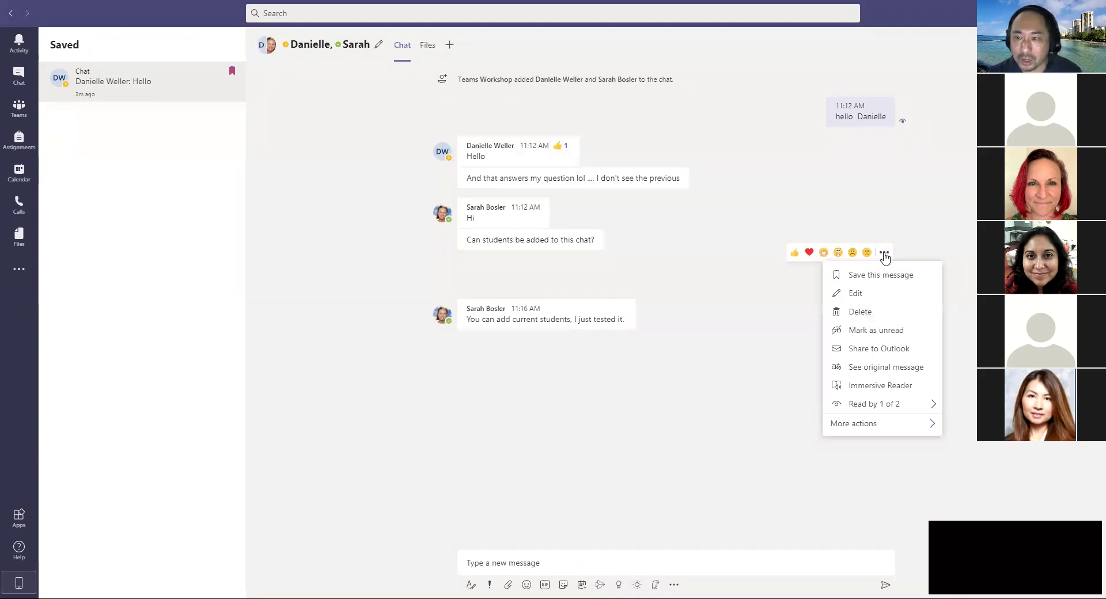
# Step: Edit the sent message to read 'buenas dias' and save the change
pyautogui.click(857, 295)
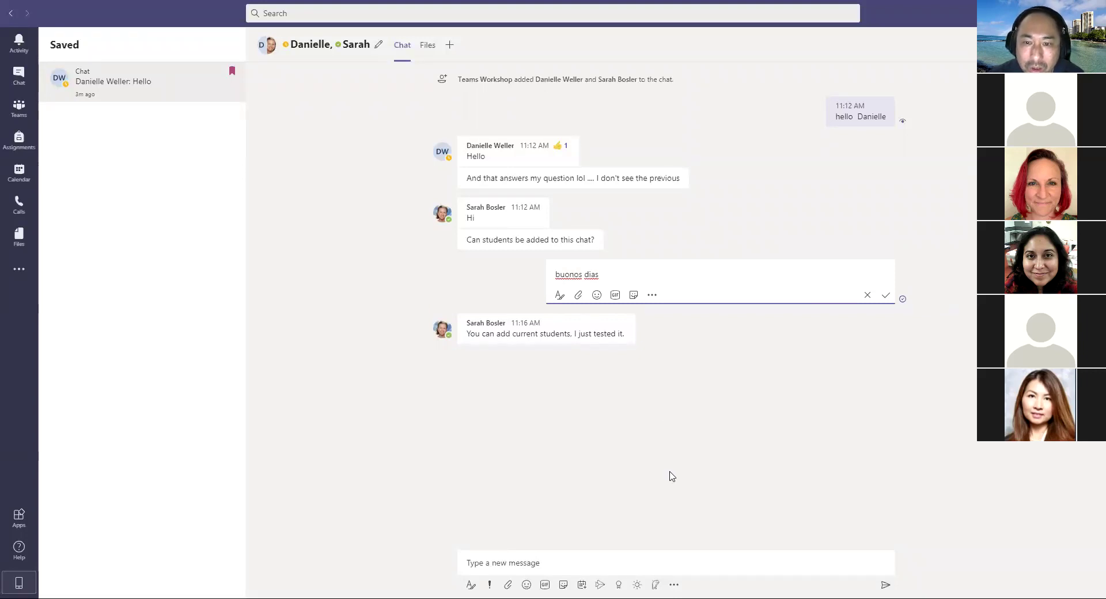
pyautogui.press('BackSpace')
pyautogui.write('e')
pyautogui.click(577, 274)
pyautogui.press('BackSpace')
pyautogui.write('a')
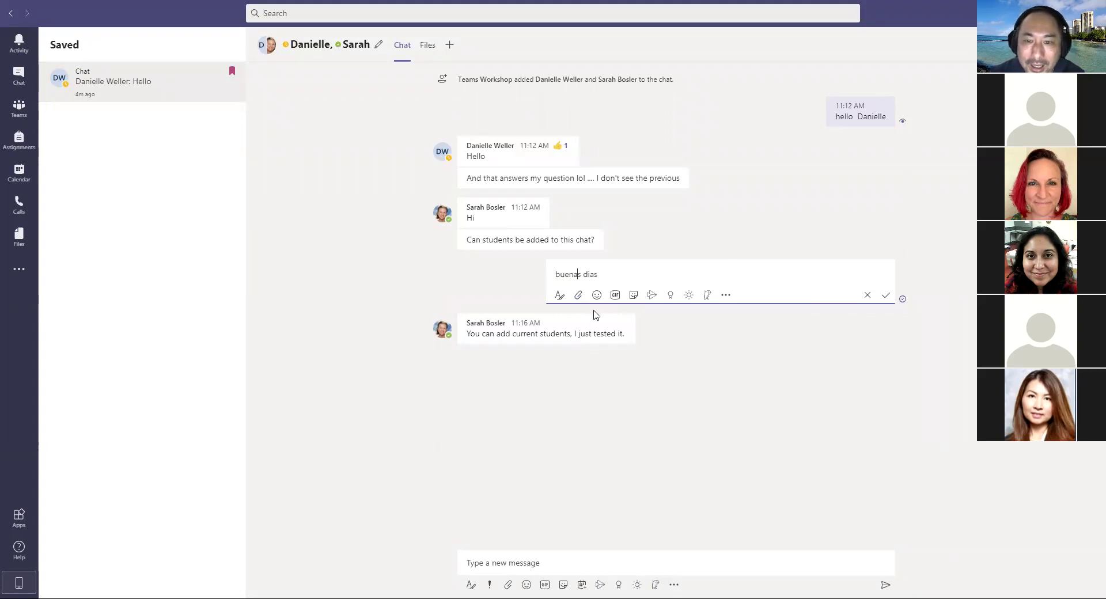
pyautogui.click(709, 421)
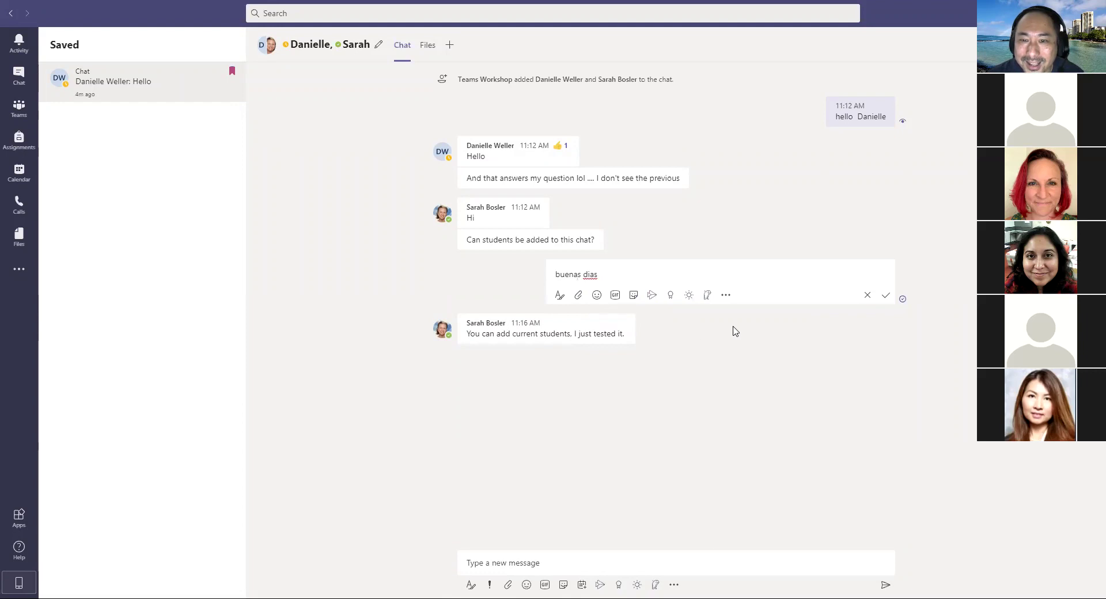
pyautogui.click(770, 356)
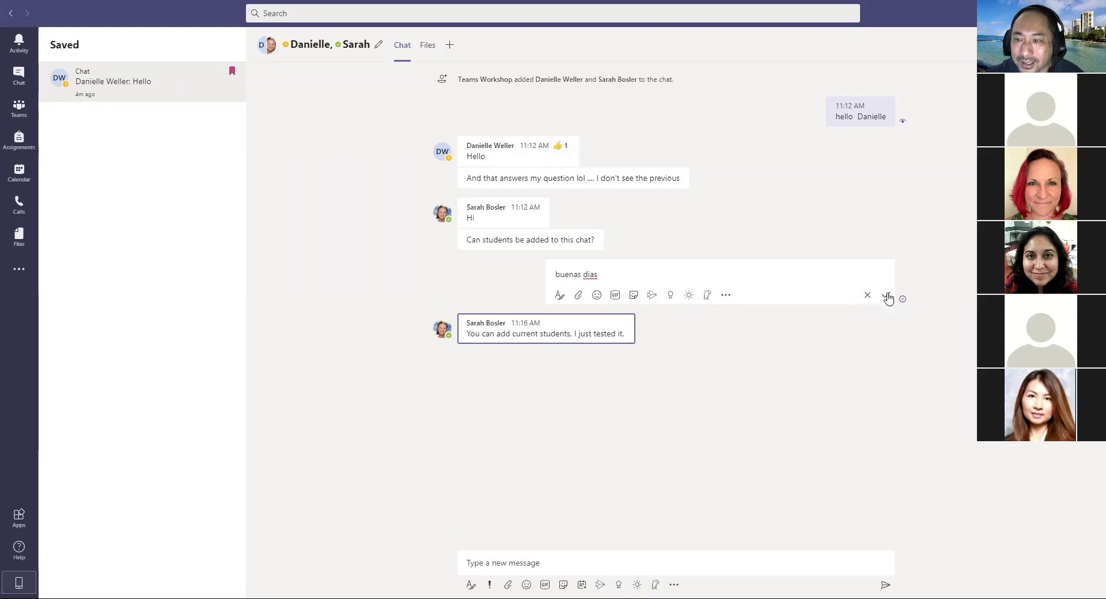
pyautogui.click(888, 297)
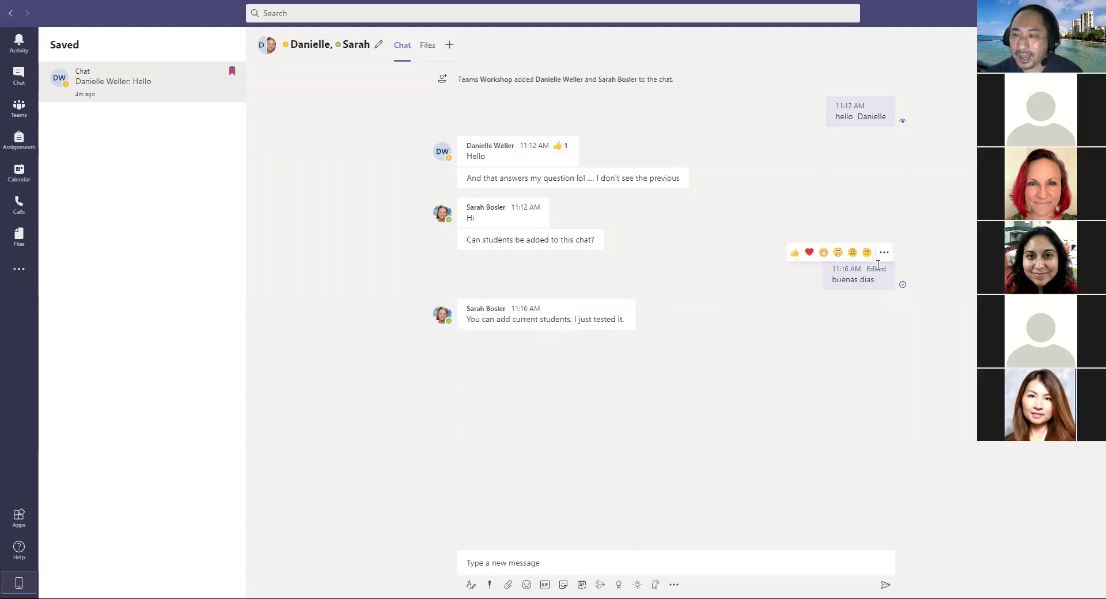
# Step: Translate the edited message into English so it shows 'Good morning'
pyautogui.click(885, 253)
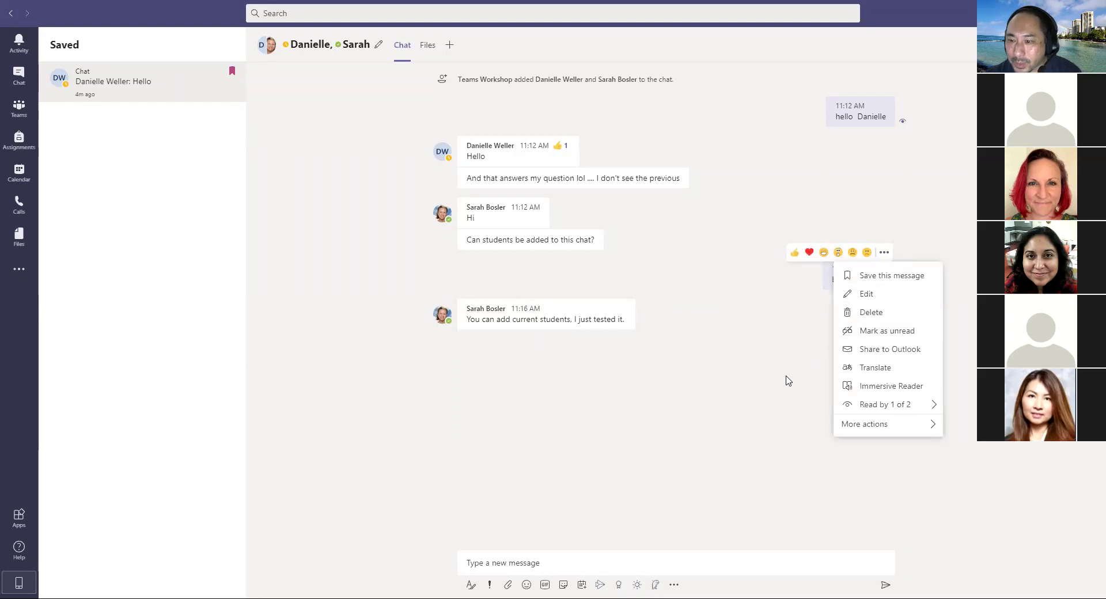
pyautogui.click(877, 368)
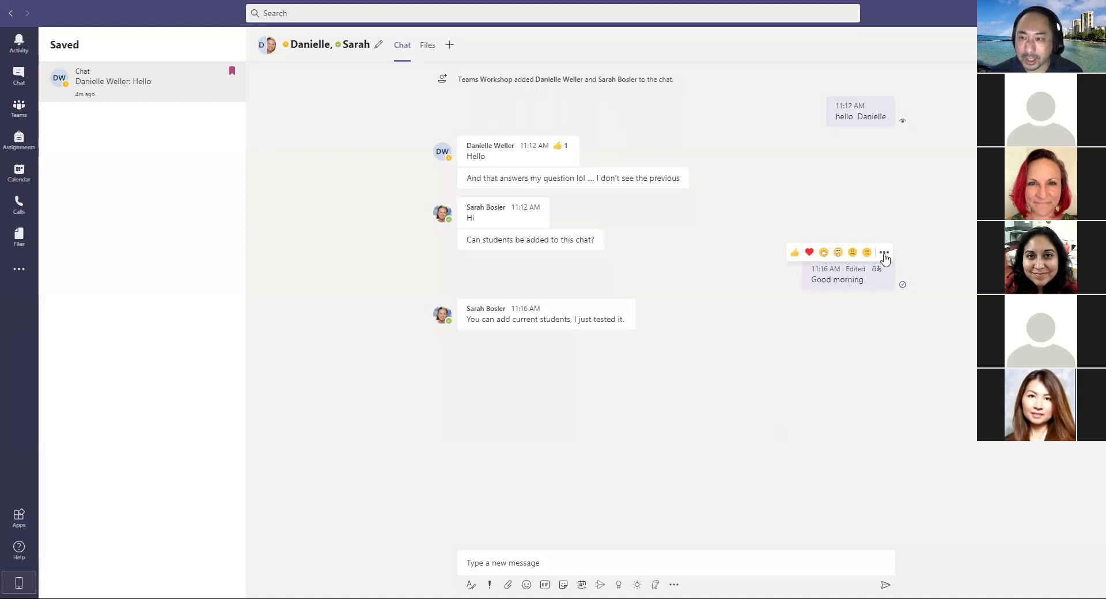
pyautogui.click(884, 252)
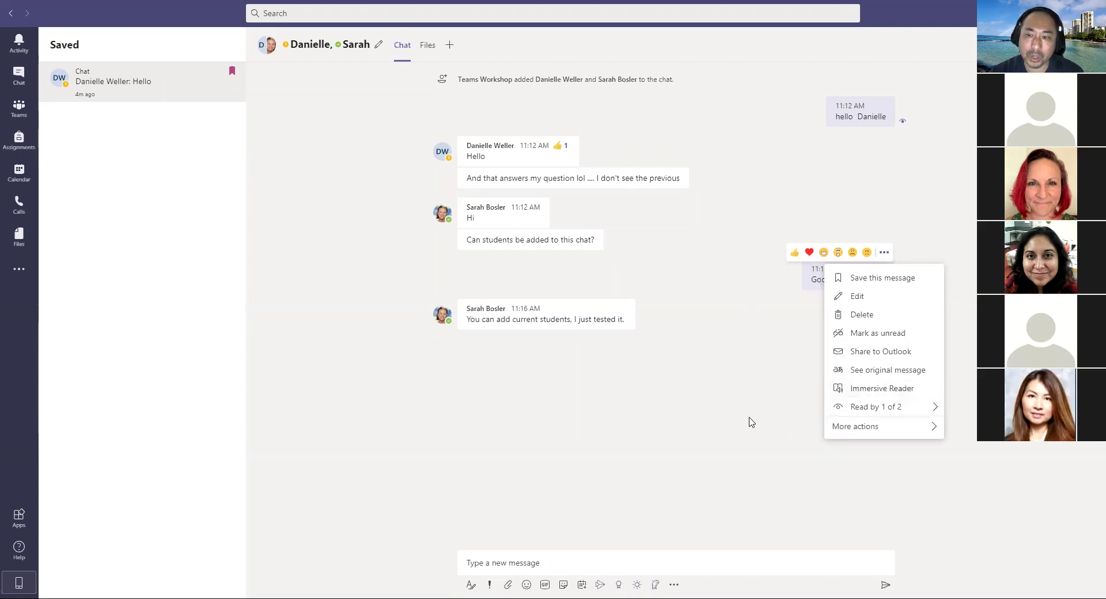
pyautogui.click(752, 422)
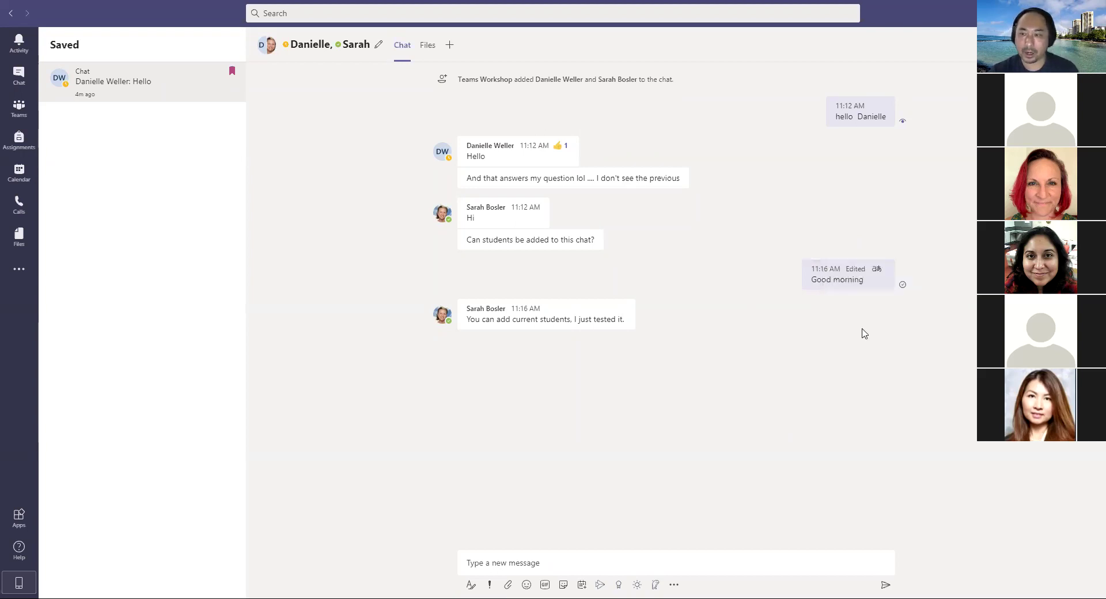
# Step: Open the 'Good morning' message in Immersive Reader
pyautogui.moveTo(890, 285)
pyautogui.click(884, 256)
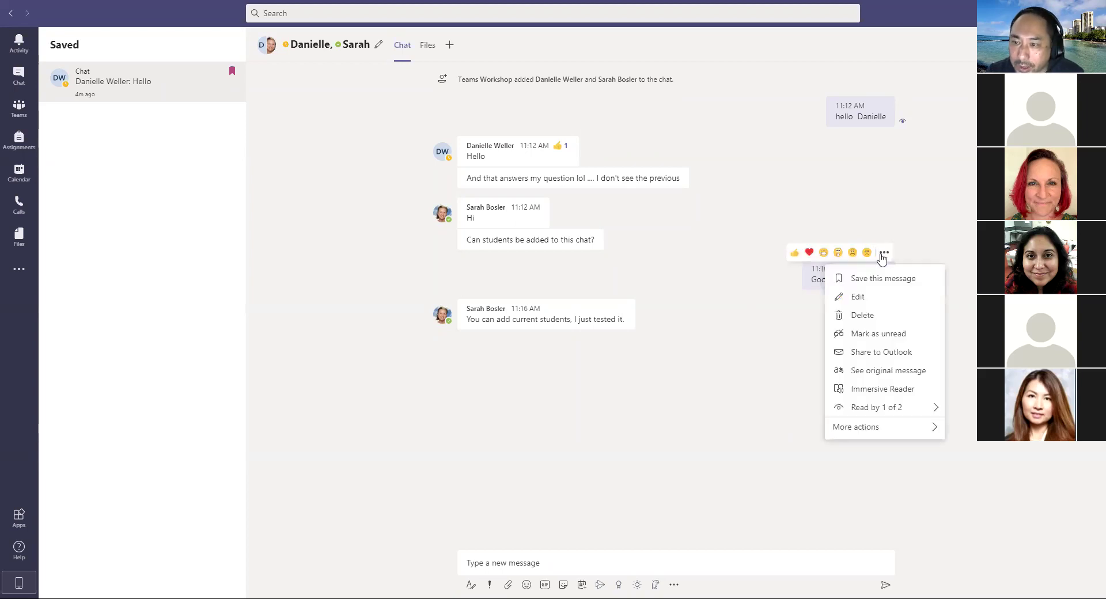
pyautogui.click(875, 396)
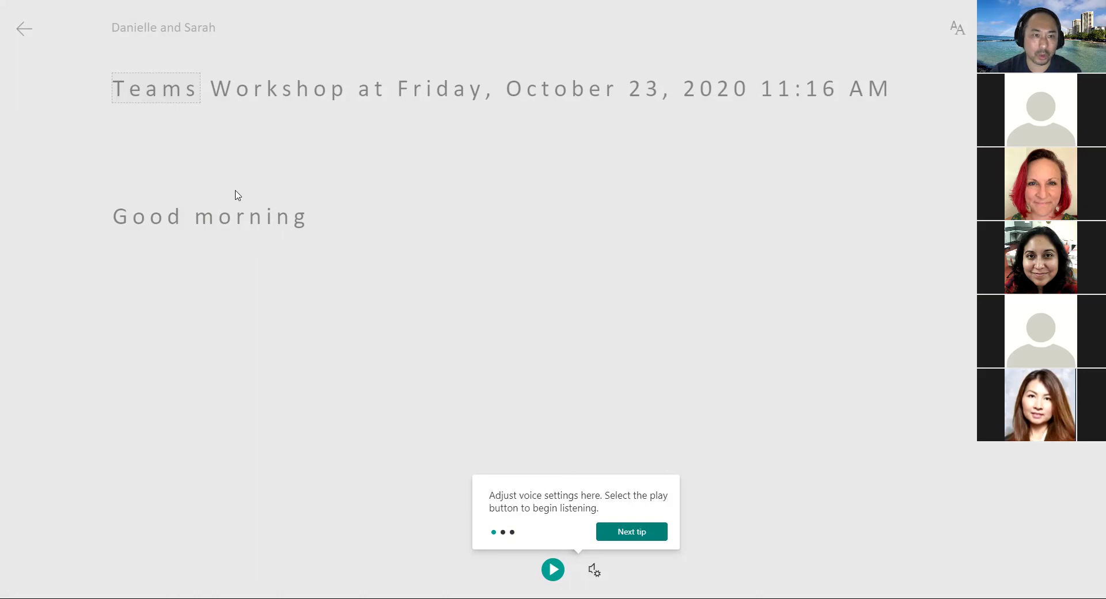
# Step: Dismiss the voice settings tip, exit Immersive Reader, and briefly view the latest reply's options
pyautogui.click(28, 33)
pyautogui.click(23, 32)
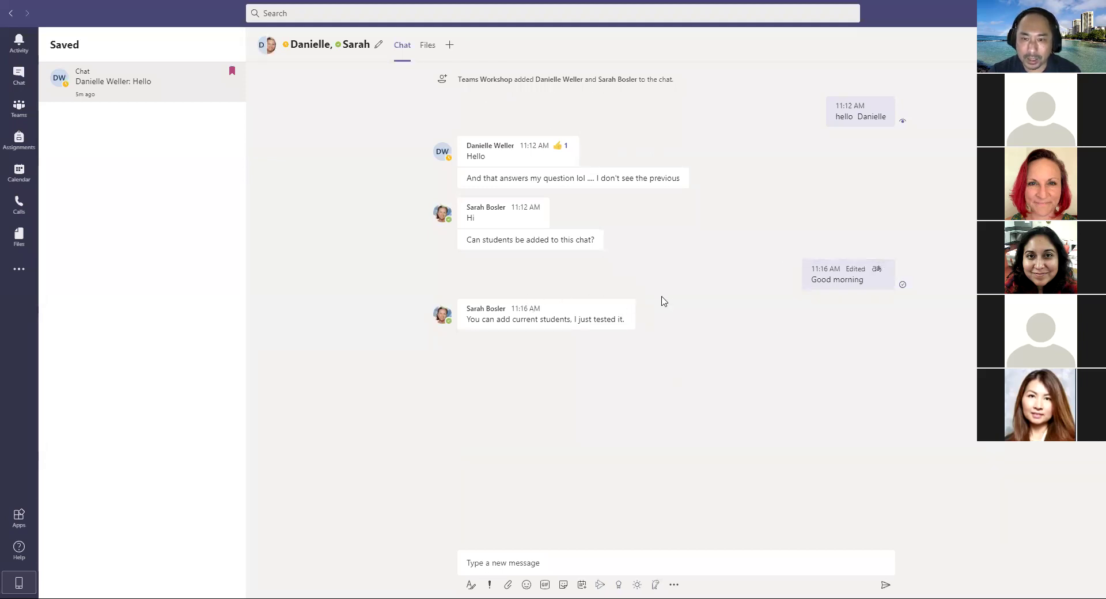
pyautogui.click(625, 293)
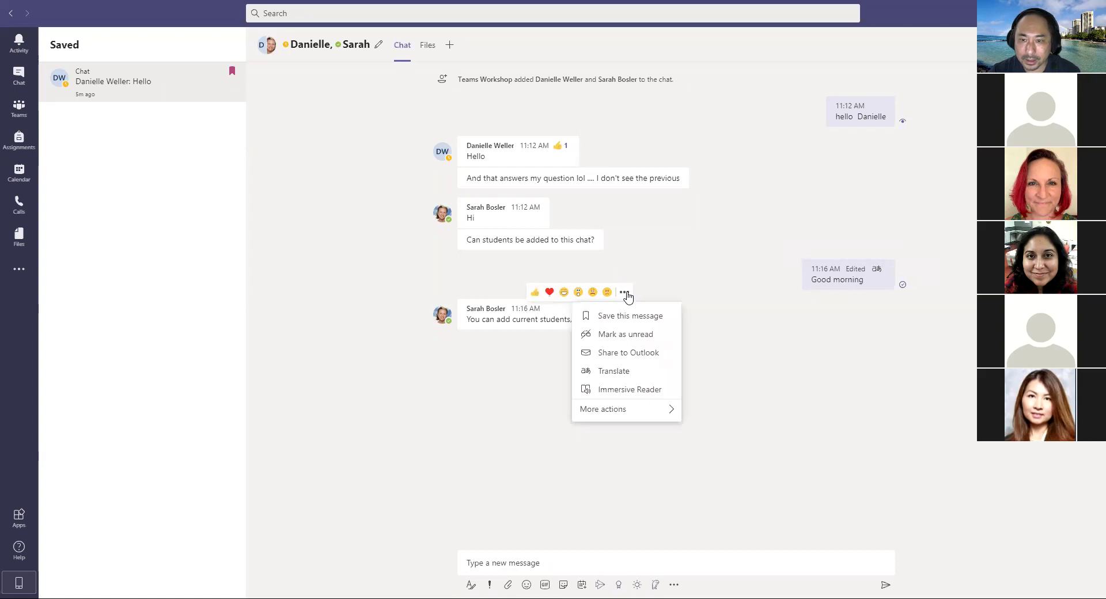
pyautogui.moveTo(634, 413)
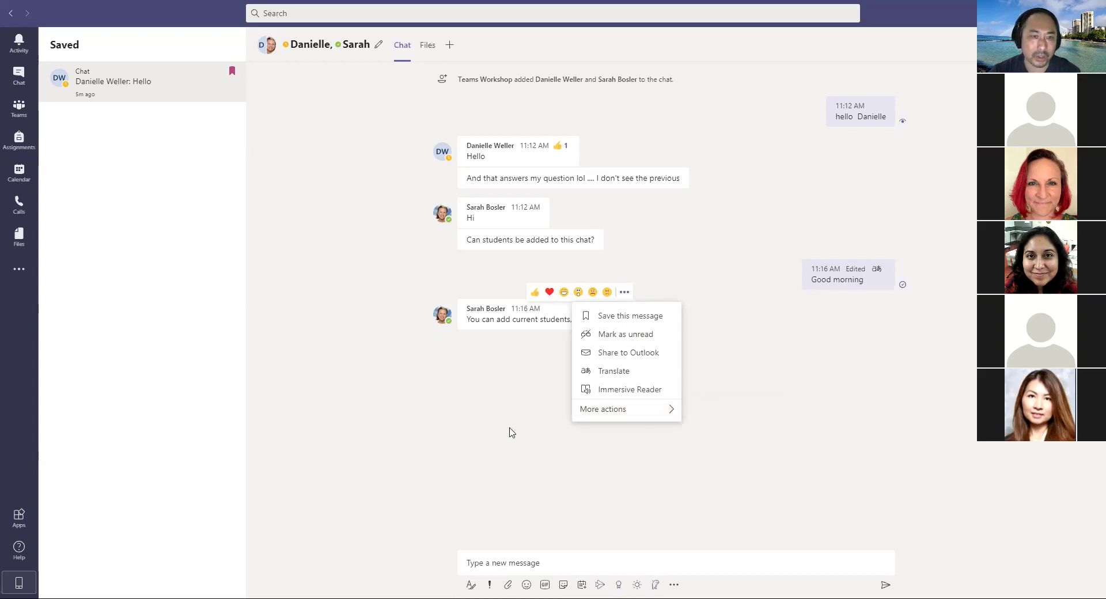
pyautogui.click(519, 395)
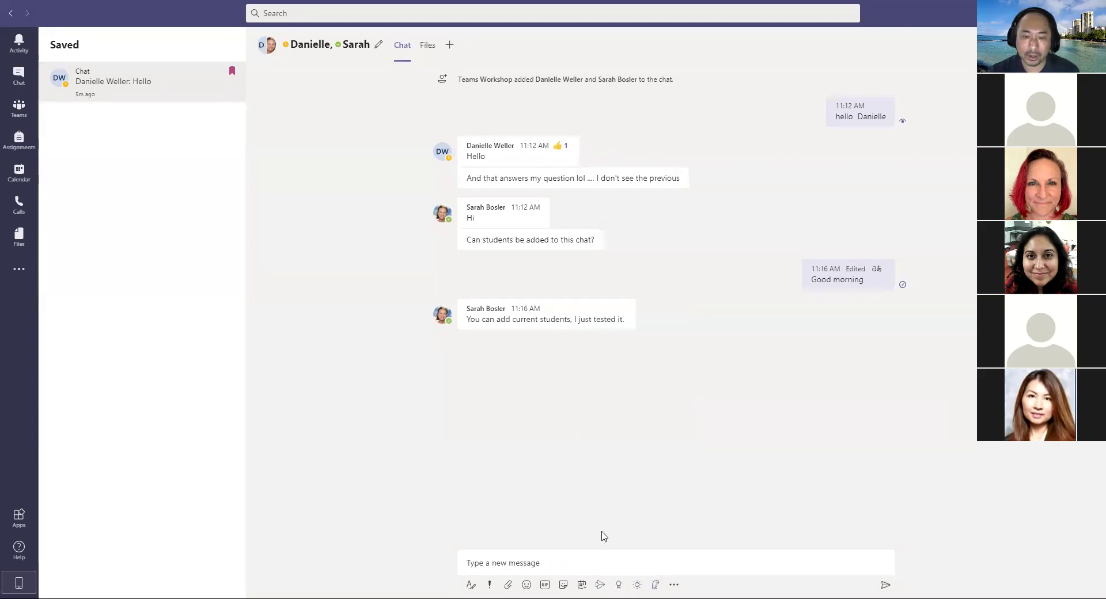
# Step: Expand the compose box into the rich-text editor, then type and delete a trial 'test' draft
pyautogui.click(566, 560)
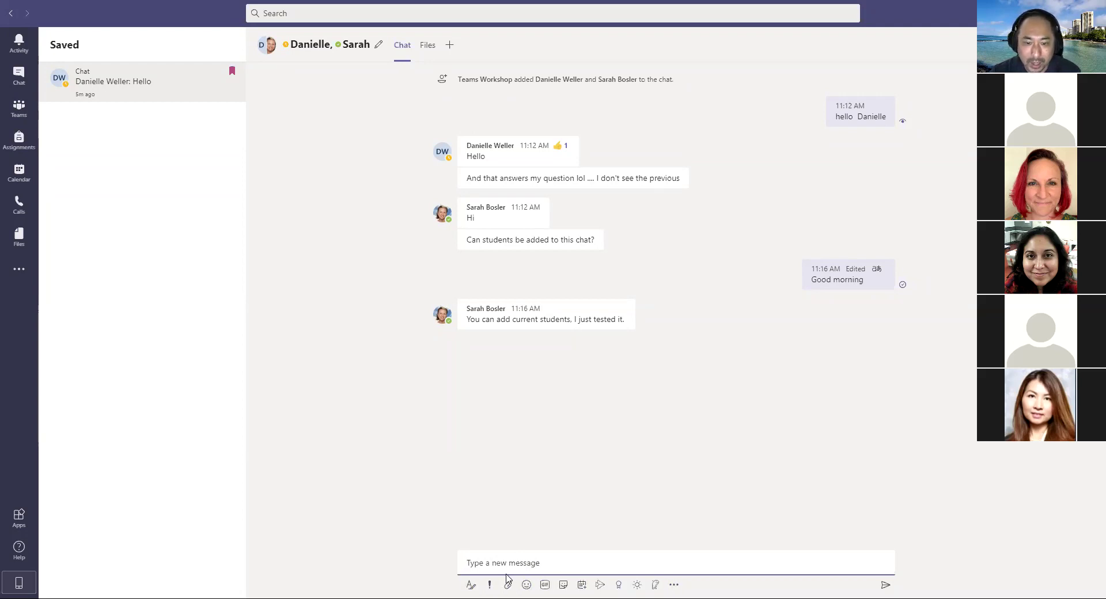
pyautogui.click(473, 586)
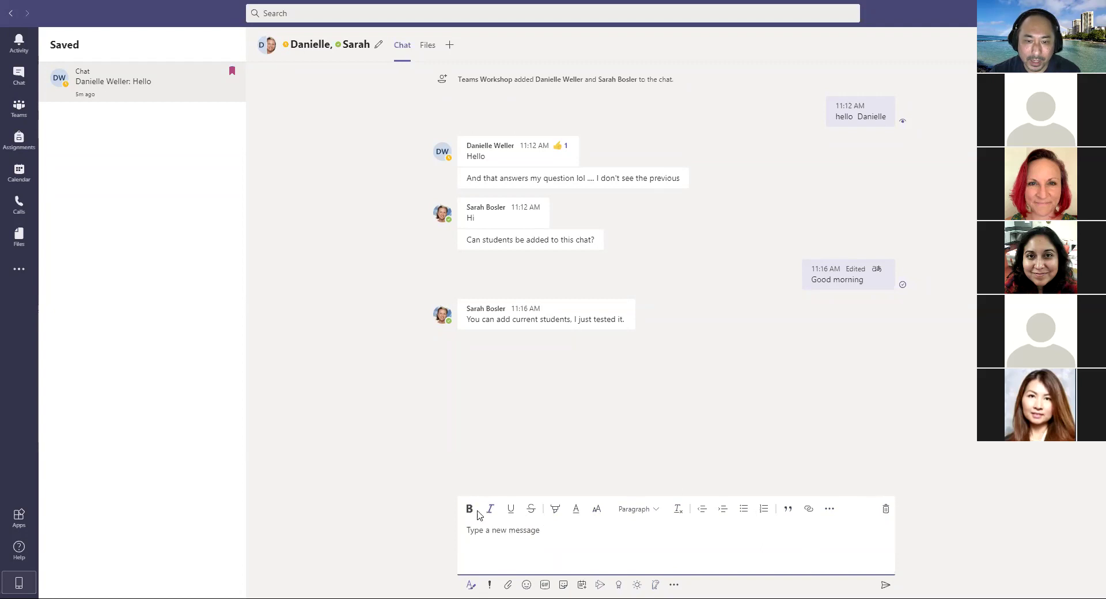
pyautogui.write('test')
pyautogui.moveTo(492, 530); pyautogui.dragTo(466, 530)
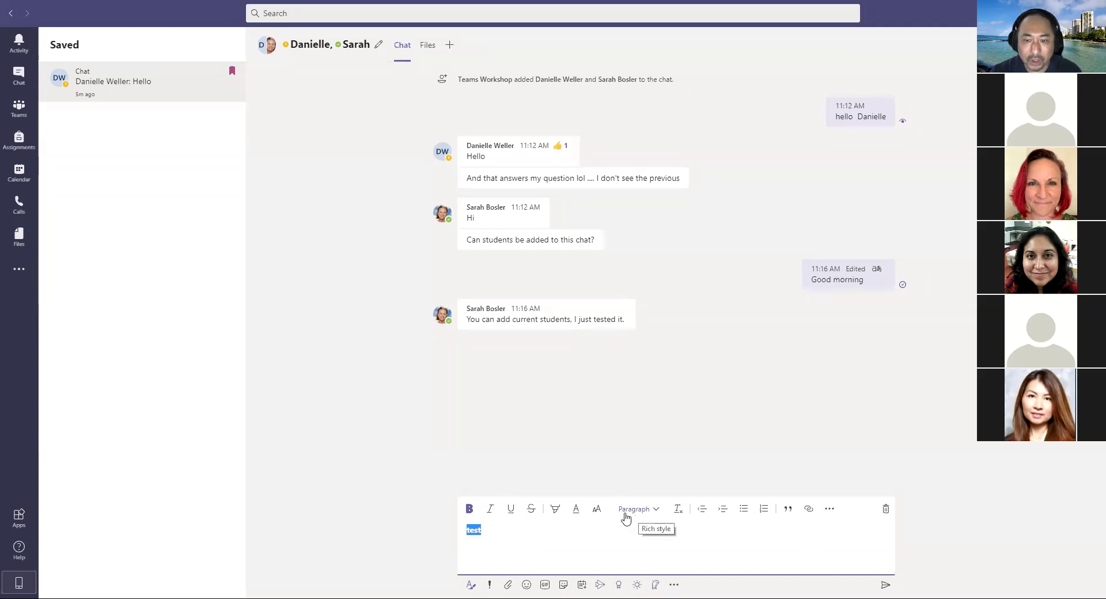
pyautogui.press('BackSpace')
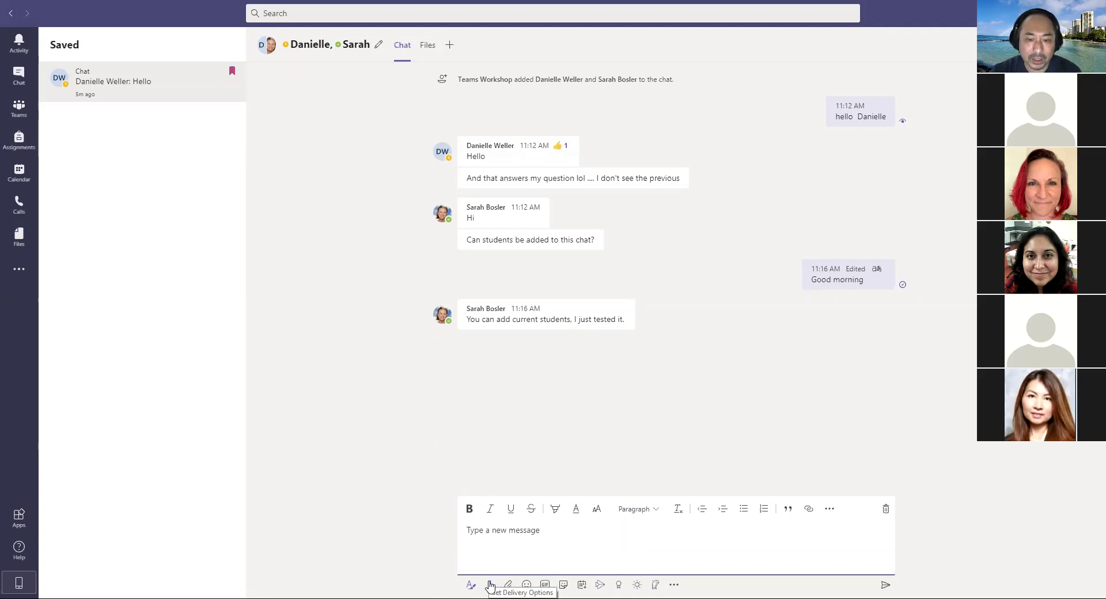
pyautogui.click(489, 586)
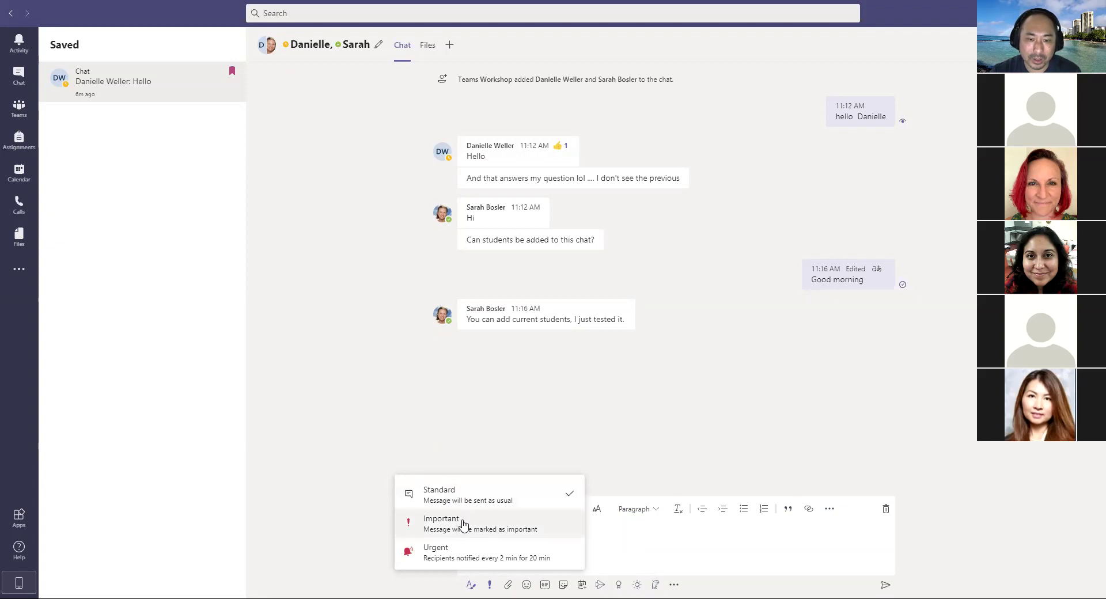
pyautogui.click(621, 559)
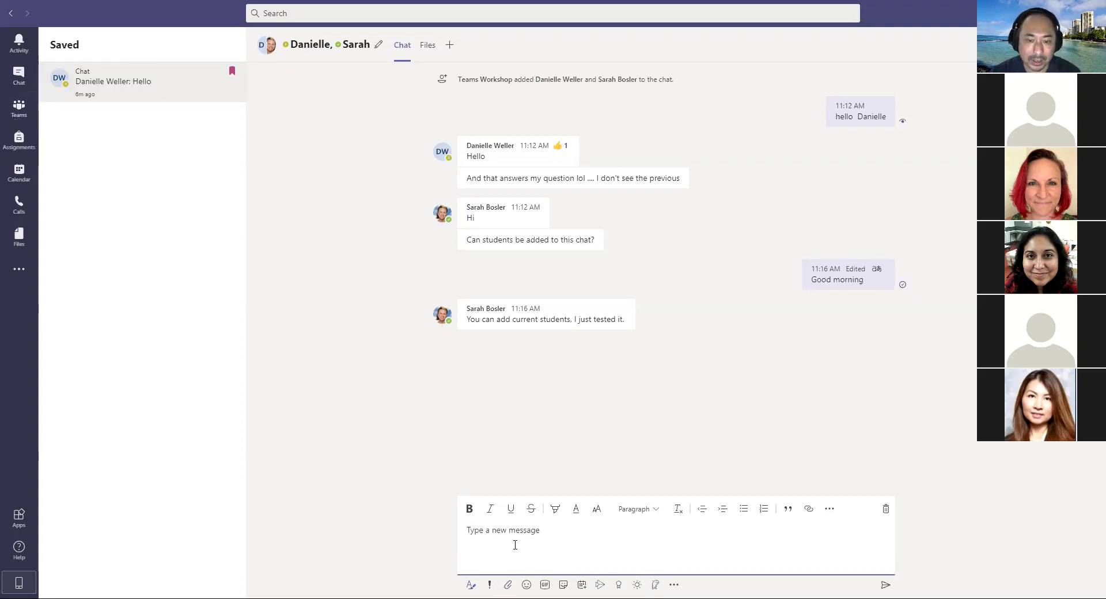
pyautogui.click(509, 586)
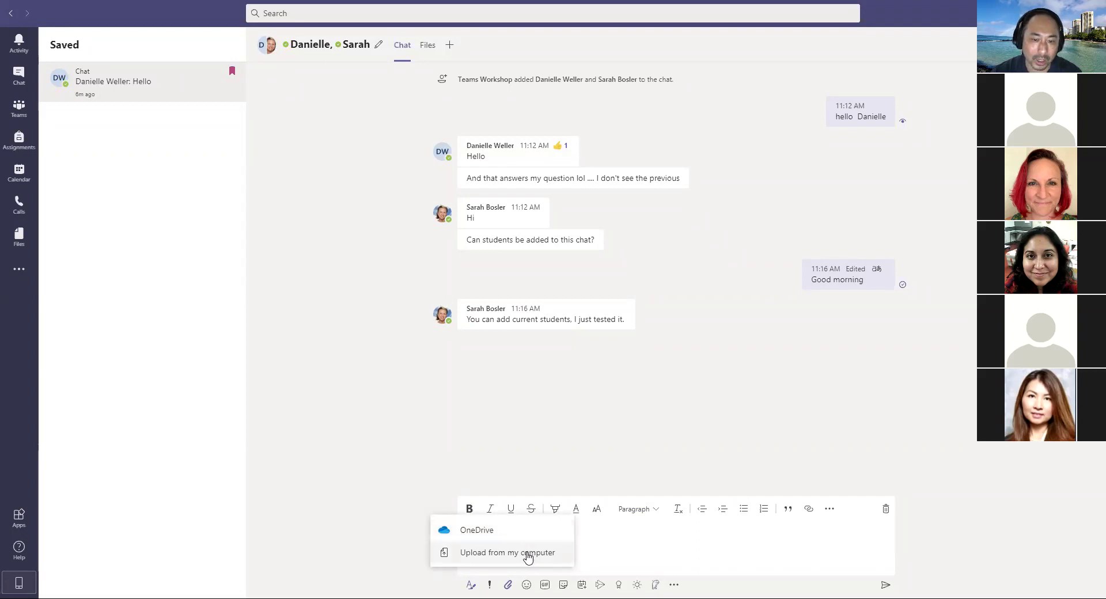
pyautogui.click(630, 548)
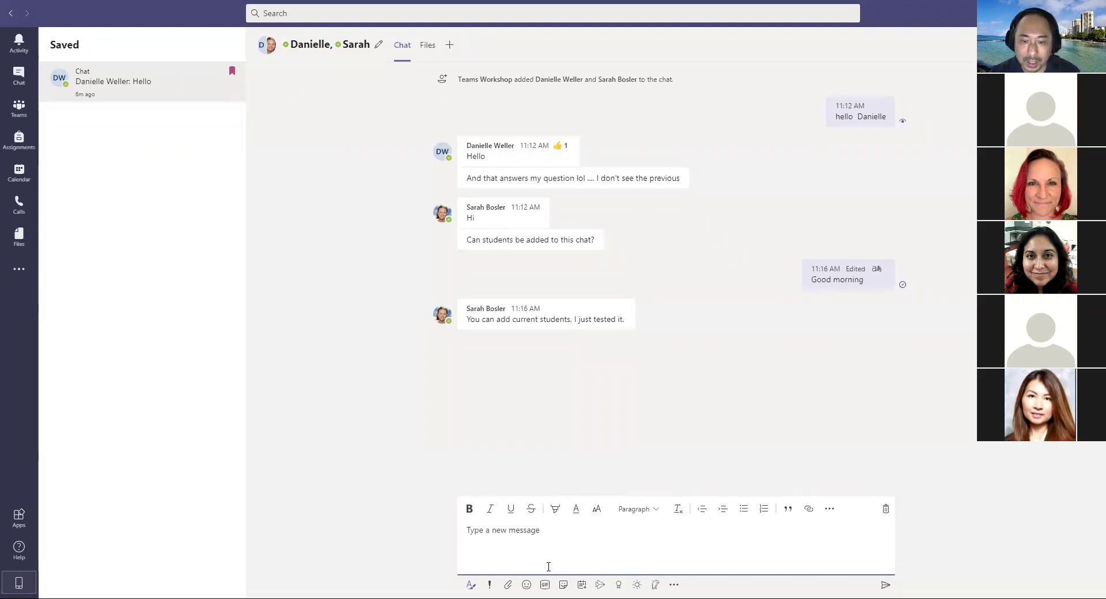
# Step: Insert a smiley emoji into the draft and start a new line below it
pyautogui.click(526, 586)
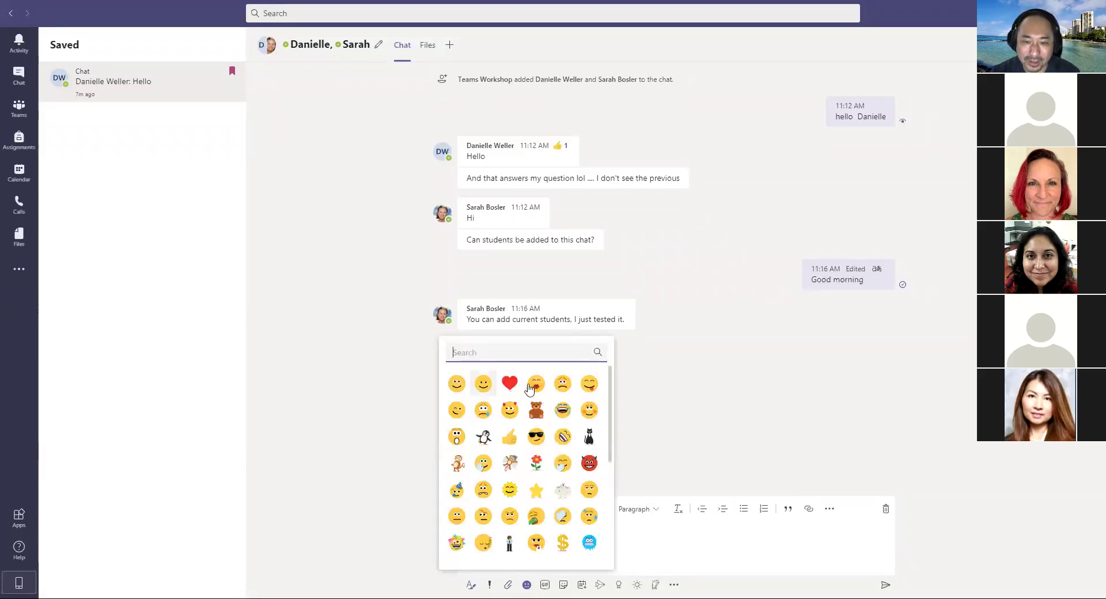
pyautogui.moveTo(610, 409); pyautogui.dragTo(612, 525)
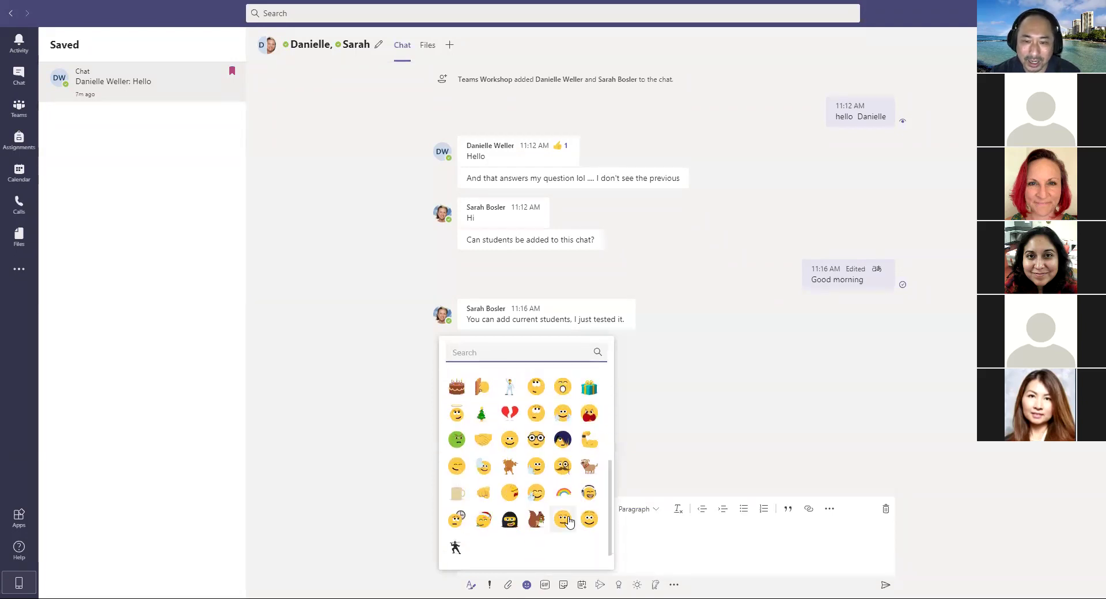
pyautogui.click(589, 520)
pyautogui.hotkey('shift', 'Return')
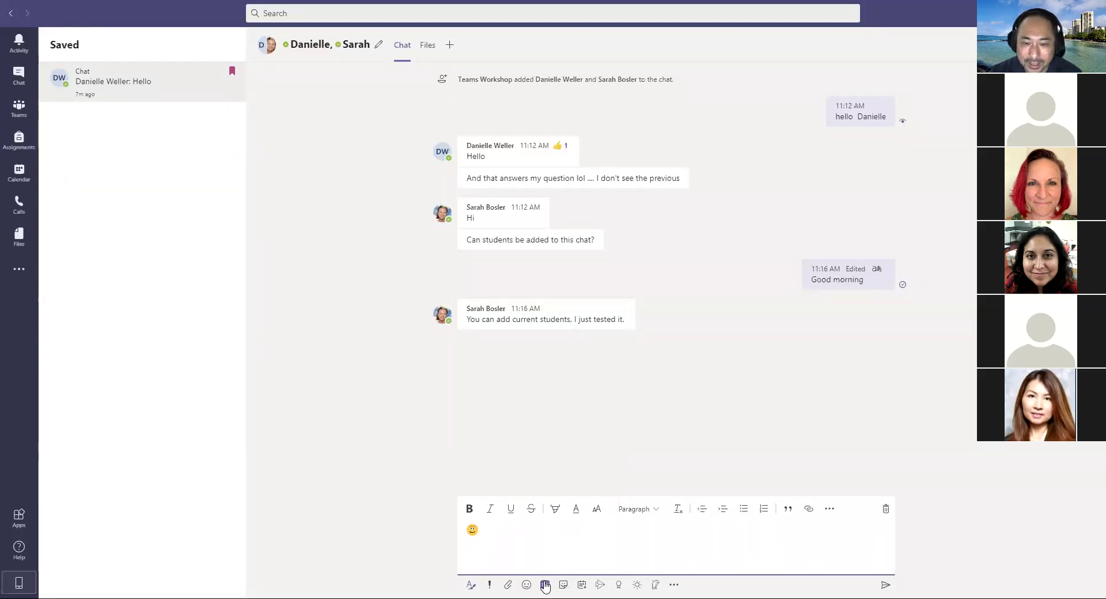
# Step: Add the pink TGIF GIF from a 'tgif' search, then discard the whole draft
pyautogui.click(546, 585)
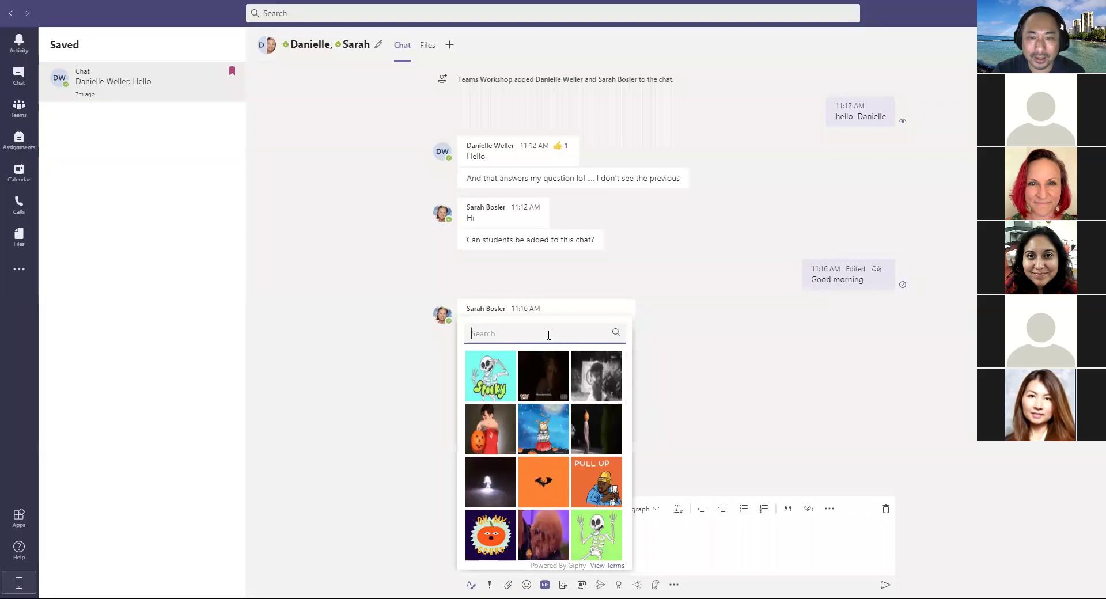
pyautogui.write('tgif')
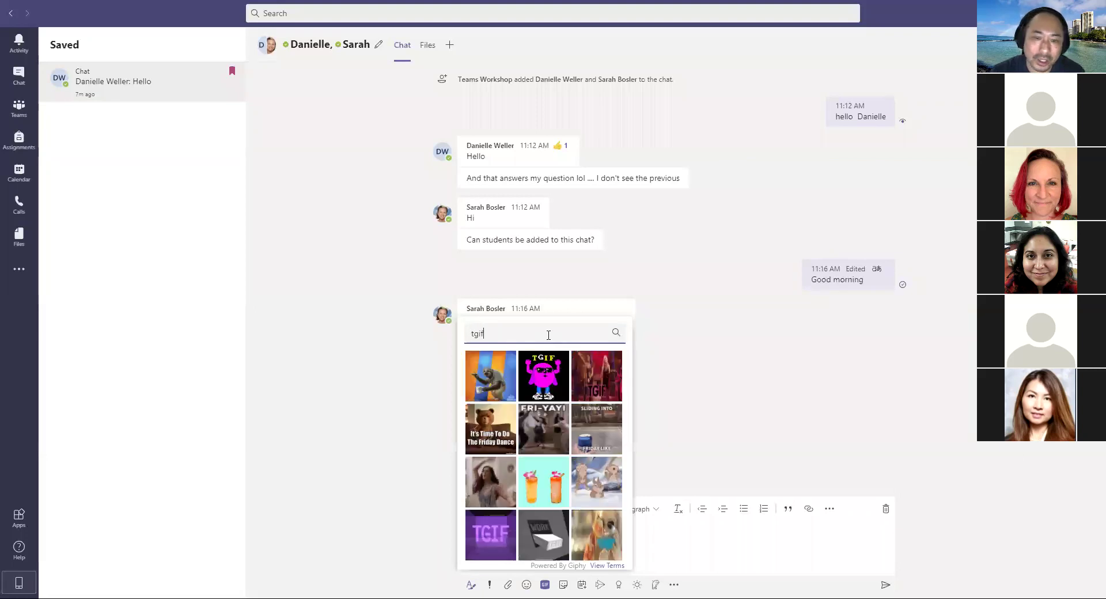
pyautogui.click(539, 390)
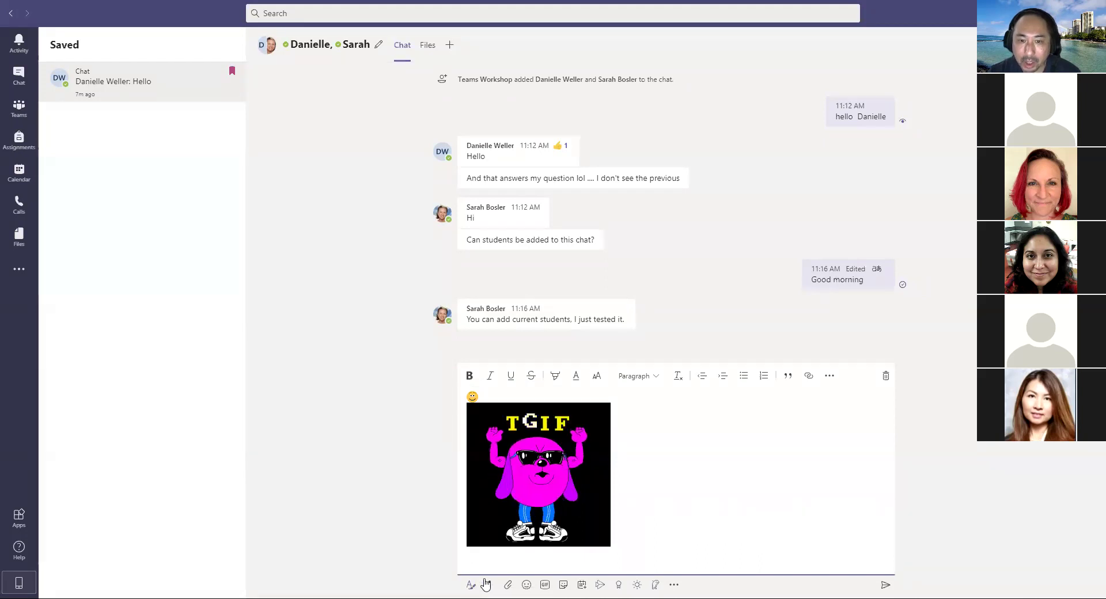
pyautogui.press('Return')
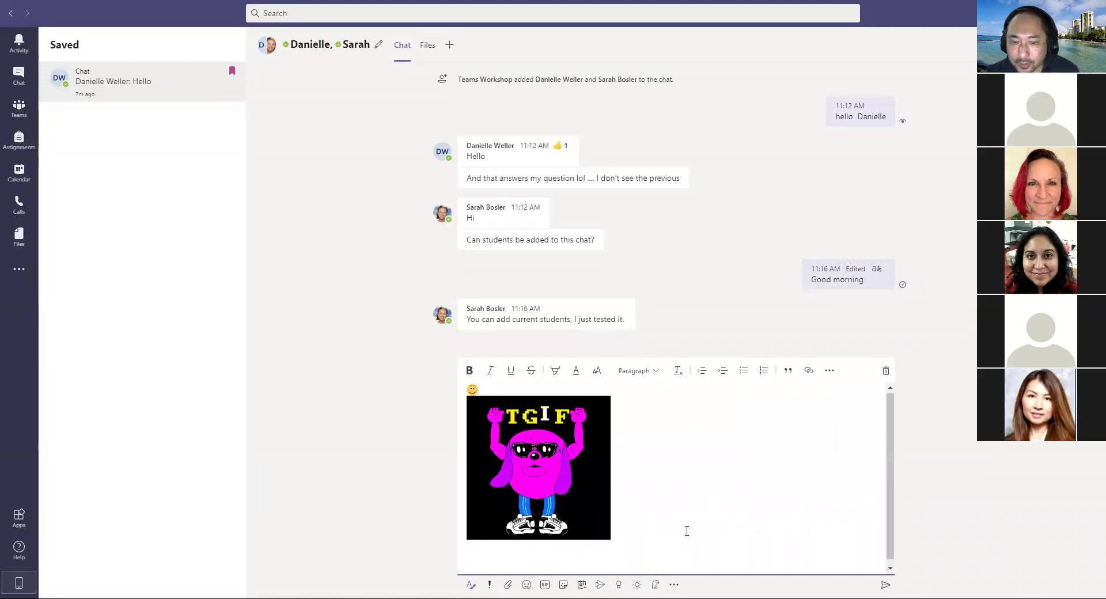
pyautogui.click(886, 370)
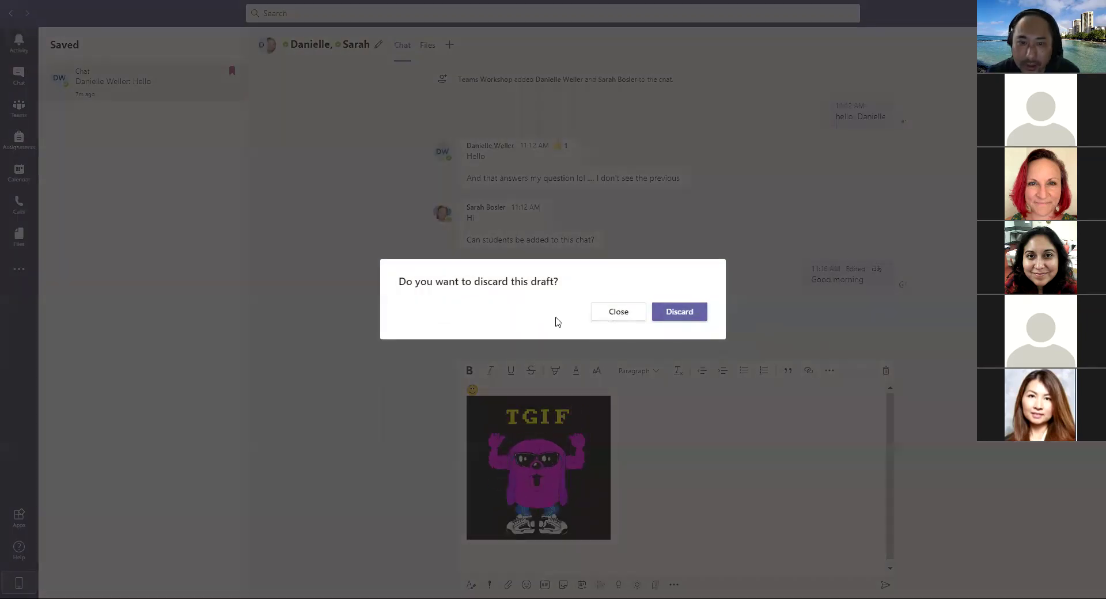
pyautogui.click(674, 314)
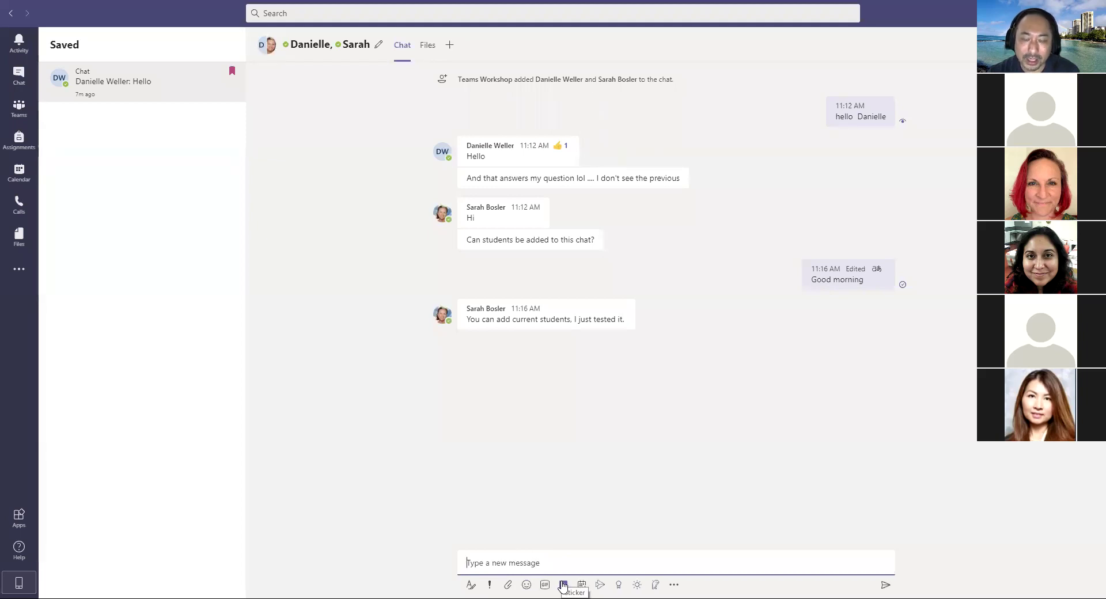
# Step: Send the spotted tan planet sticker to the chat and start a new meeting with its members
pyautogui.click(563, 585)
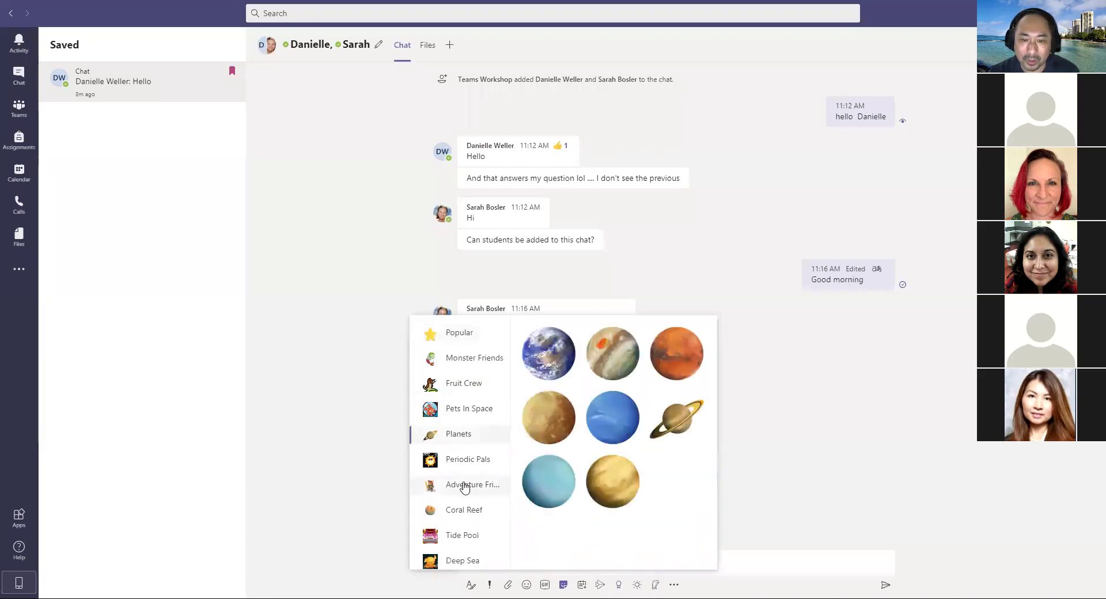
pyautogui.click(545, 412)
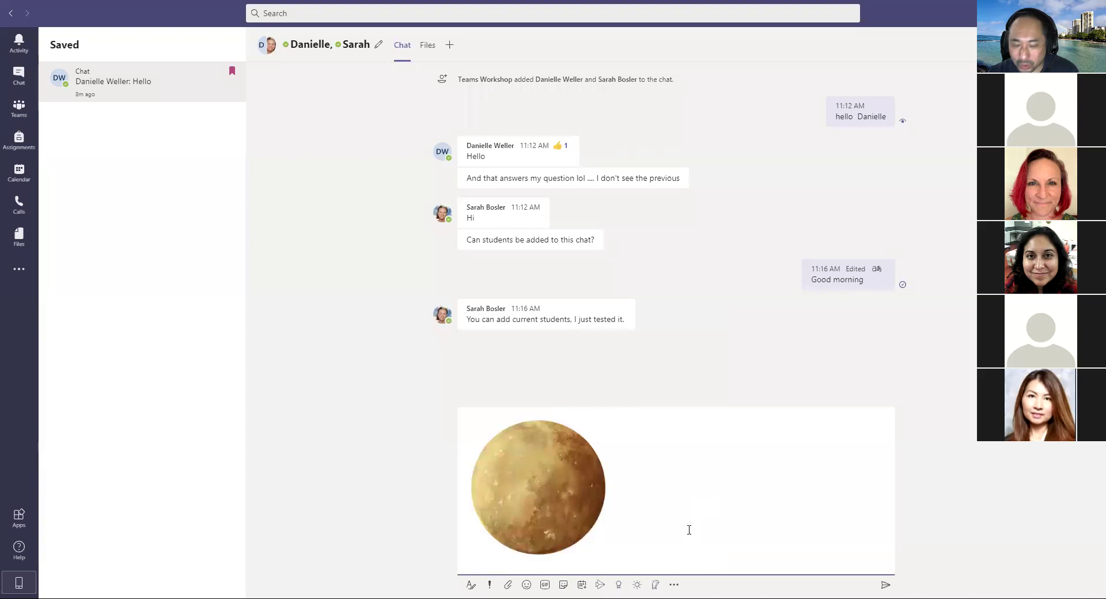
pyautogui.press('Return')
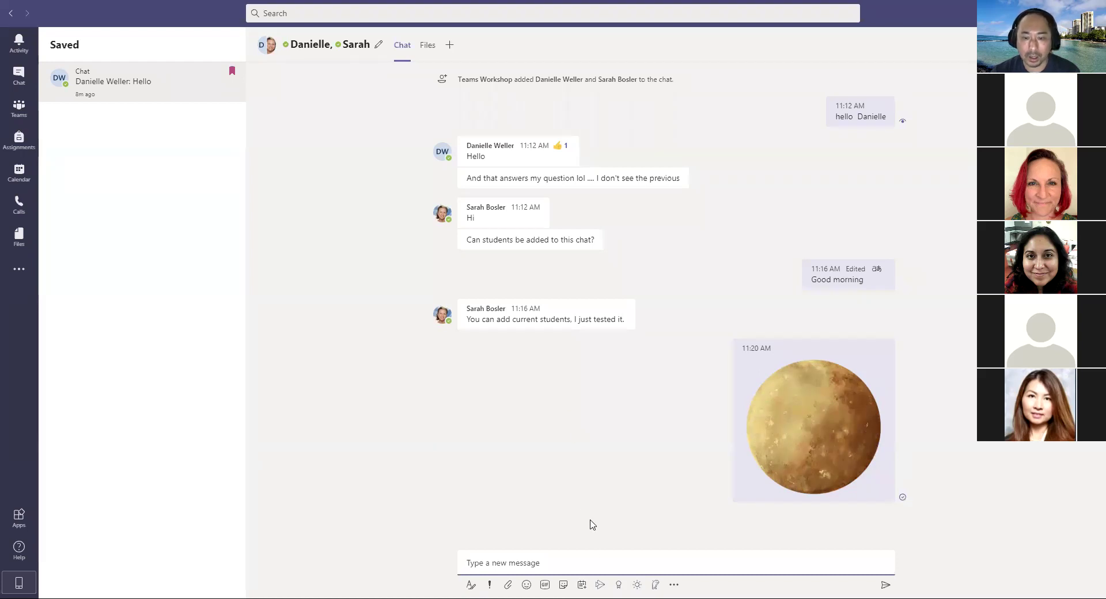
pyautogui.click(583, 585)
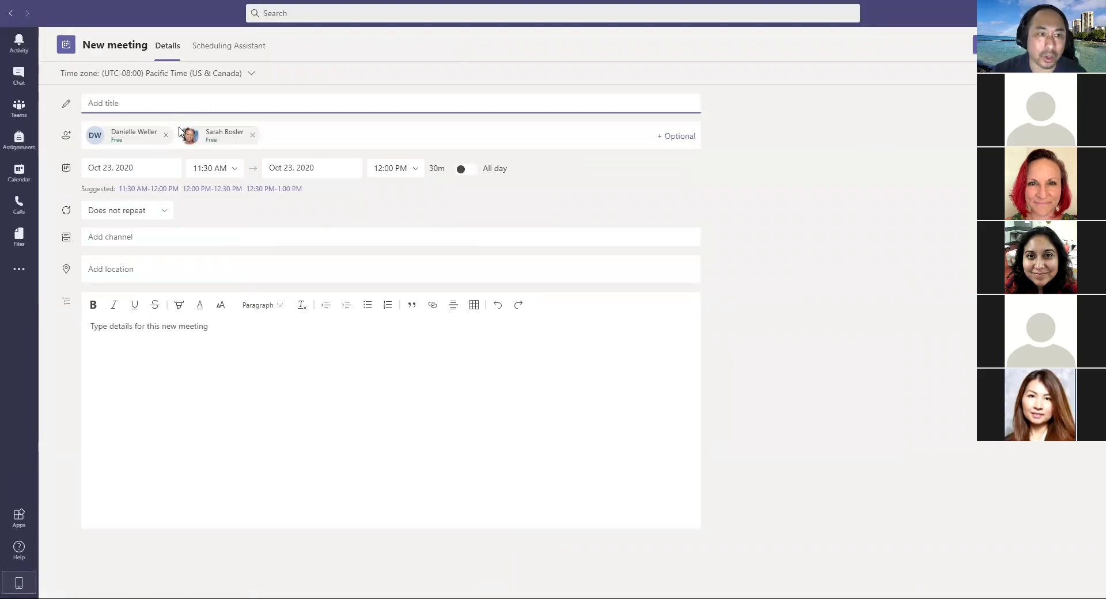
# Step: Title the meeting 'test', set channel TeCS Help Desk > General, and enter 'sdagdg' as details
pyautogui.write('test')
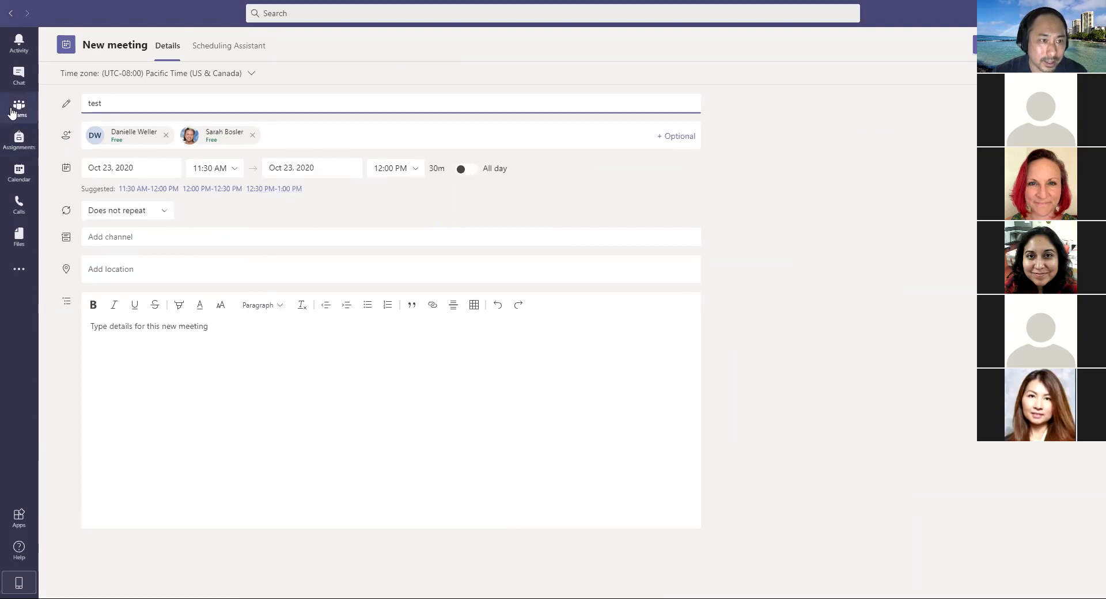
pyautogui.click(70, 239)
pyautogui.click(120, 234)
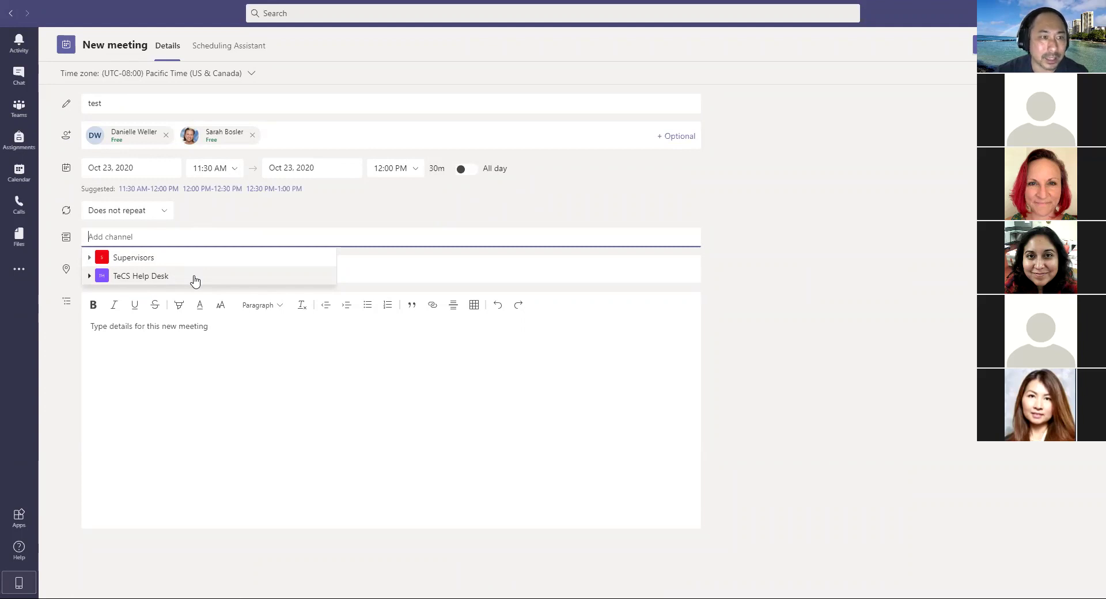
pyautogui.click(195, 279)
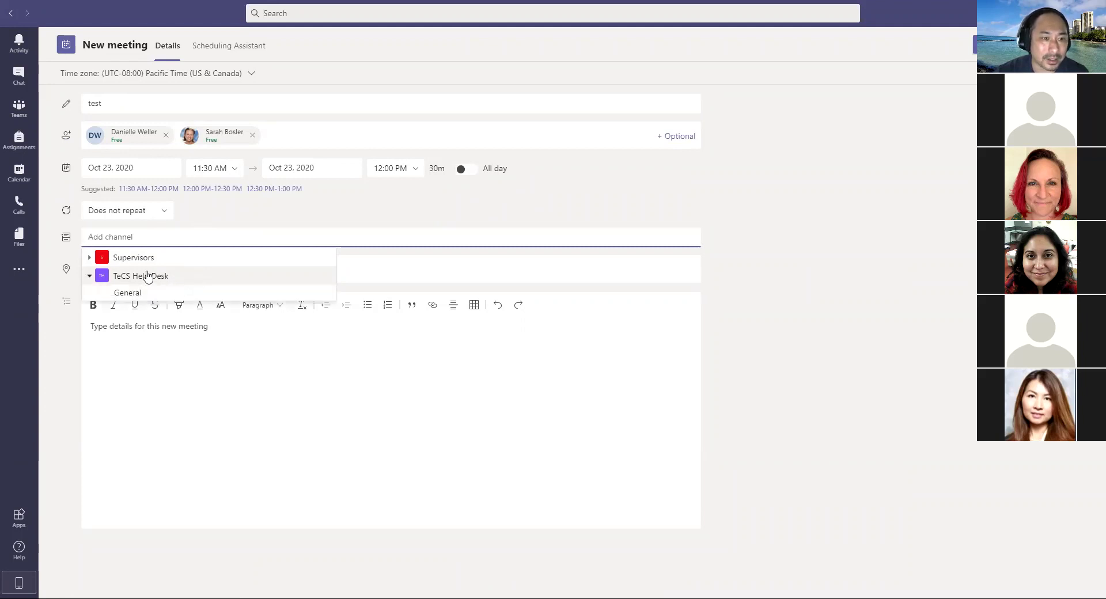
pyautogui.click(136, 292)
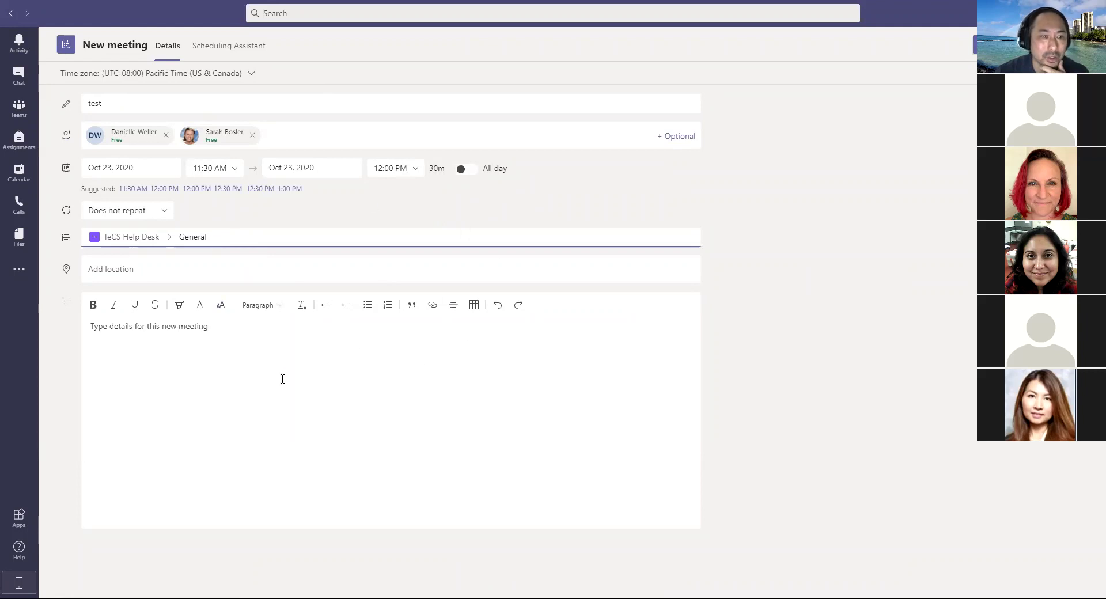
pyautogui.click(144, 339)
pyautogui.write('sdagdge')
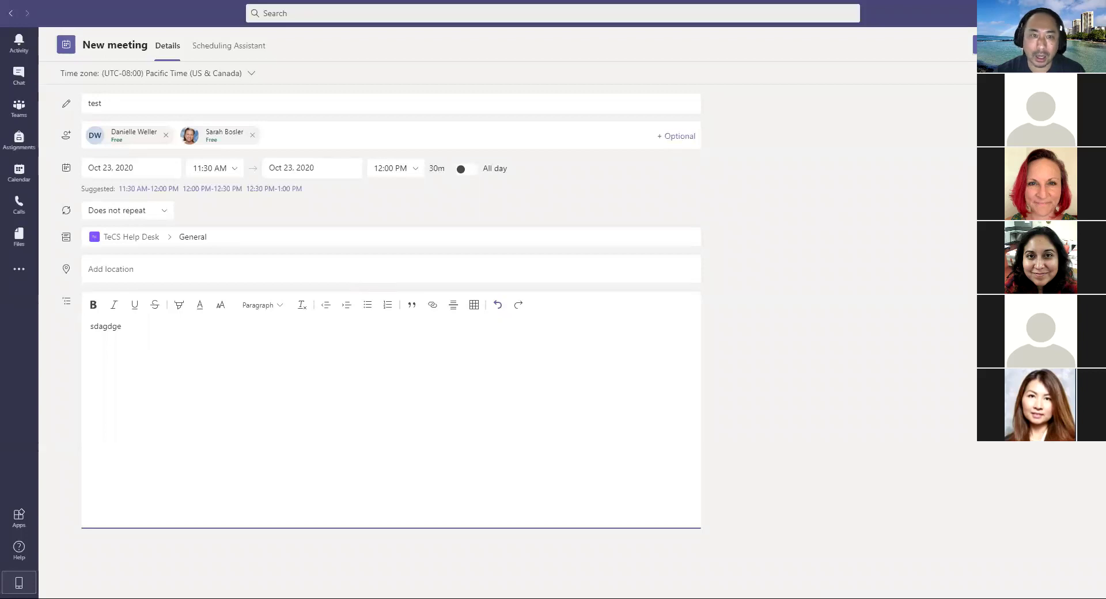
# Step: Close the New meeting form and discard its unsaved changes
pyautogui.click(1037, 45)
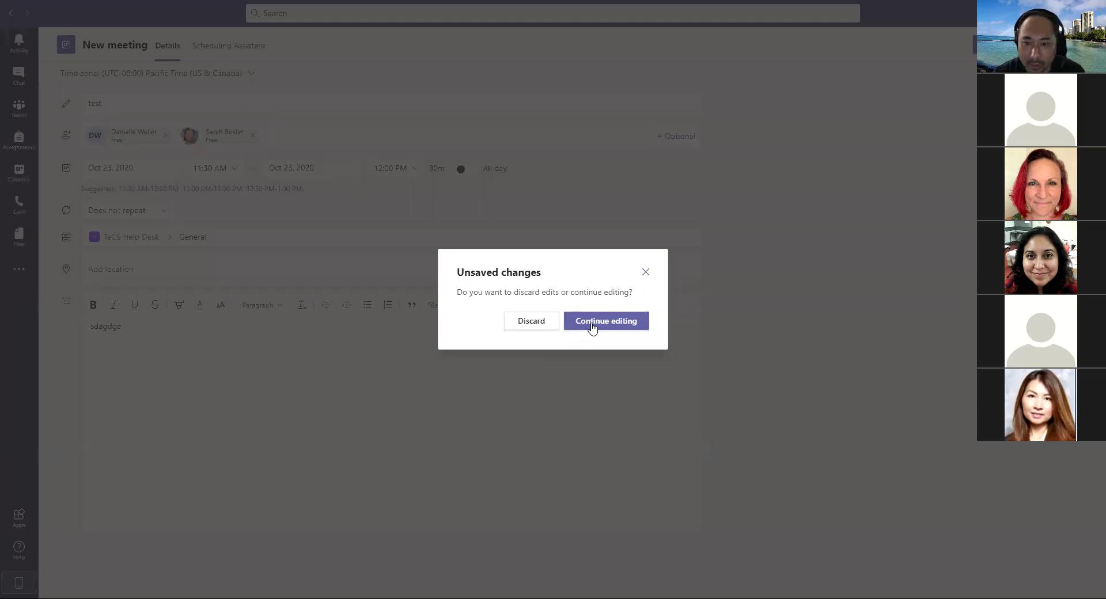
pyautogui.click(538, 321)
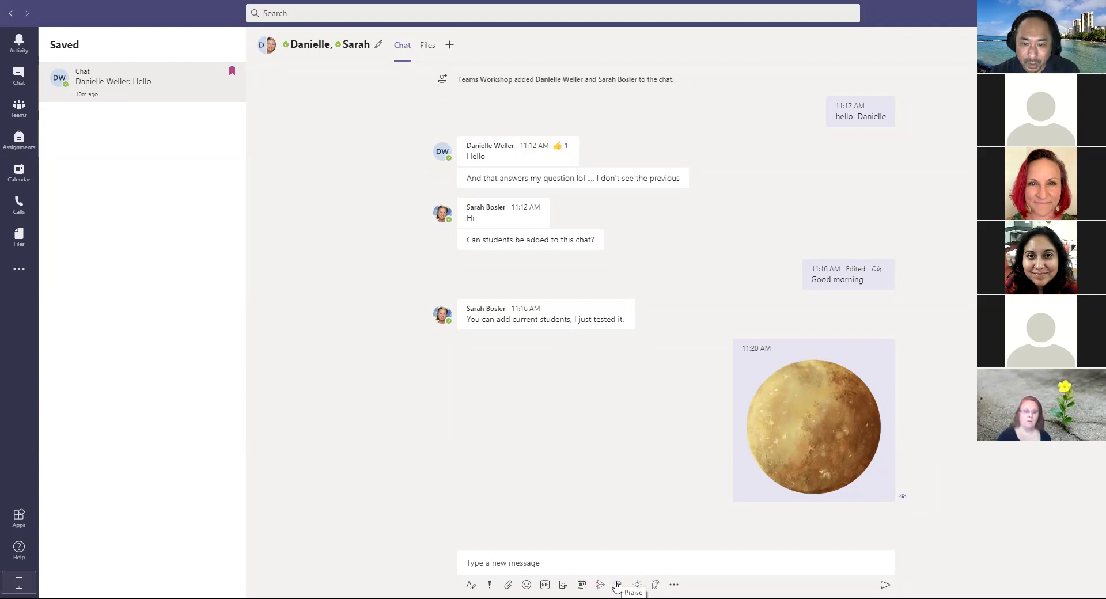
# Step: Send a Thank you praise badge to a suggested chat member after previewing it
pyautogui.click(618, 585)
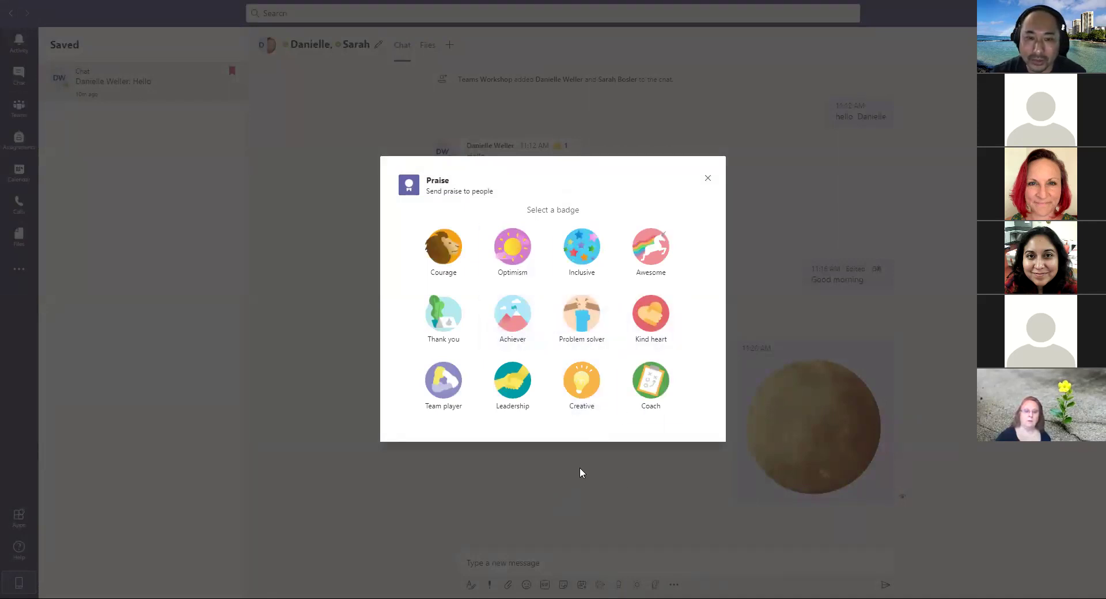
pyautogui.click(452, 322)
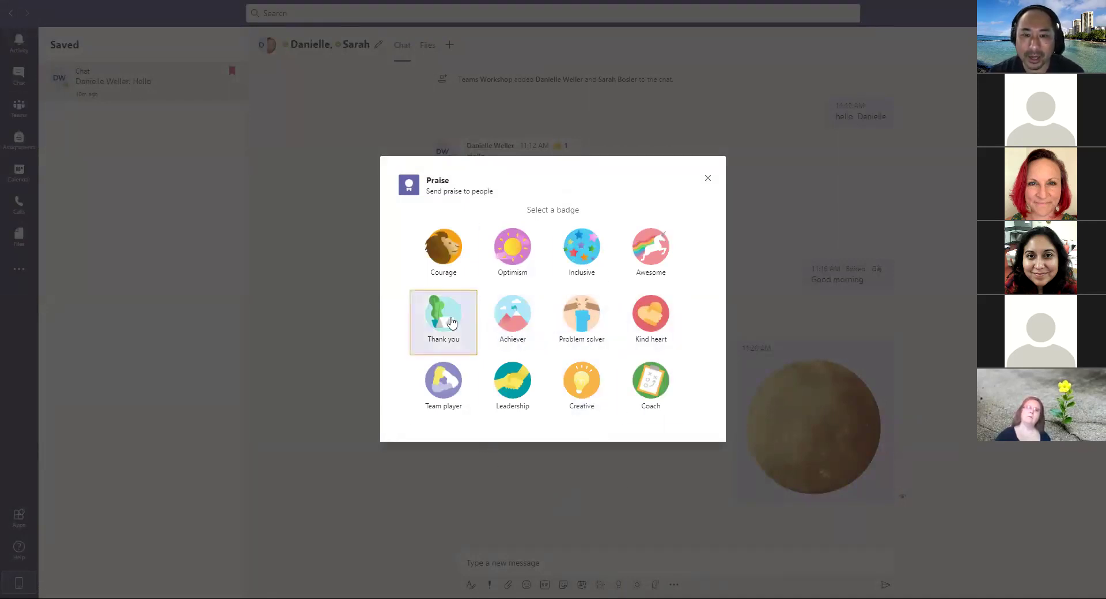
pyautogui.write('sara')
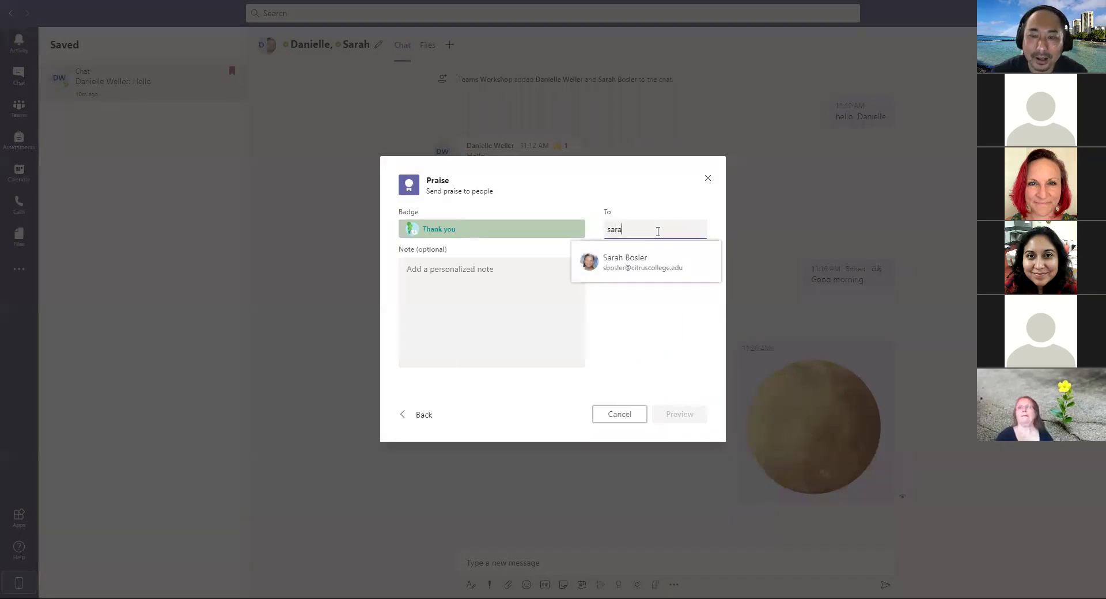
pyautogui.click(649, 262)
pyautogui.click(694, 414)
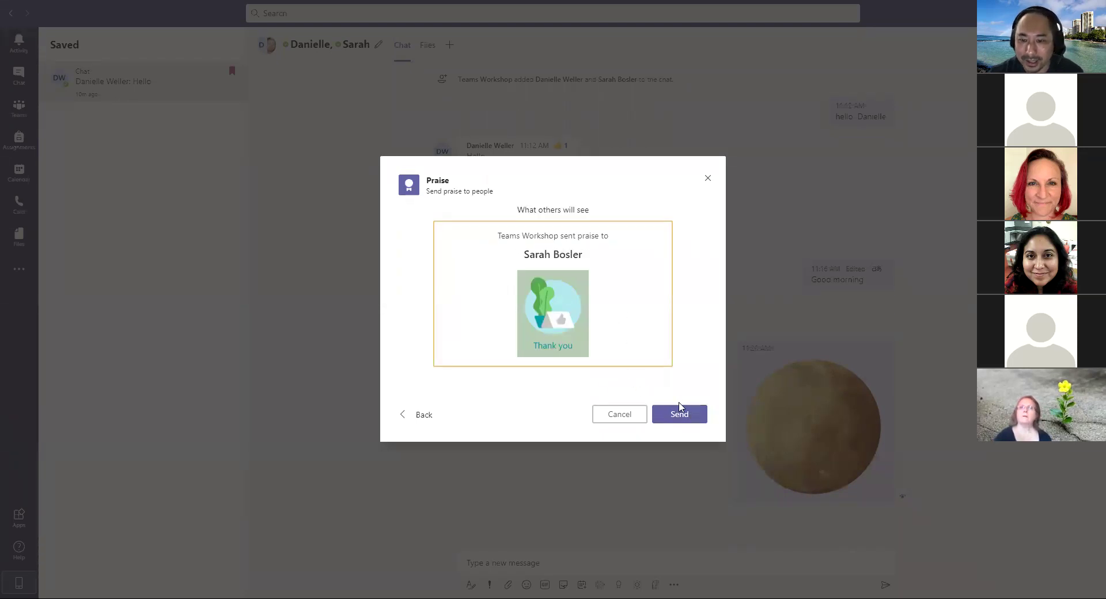
pyautogui.click(682, 415)
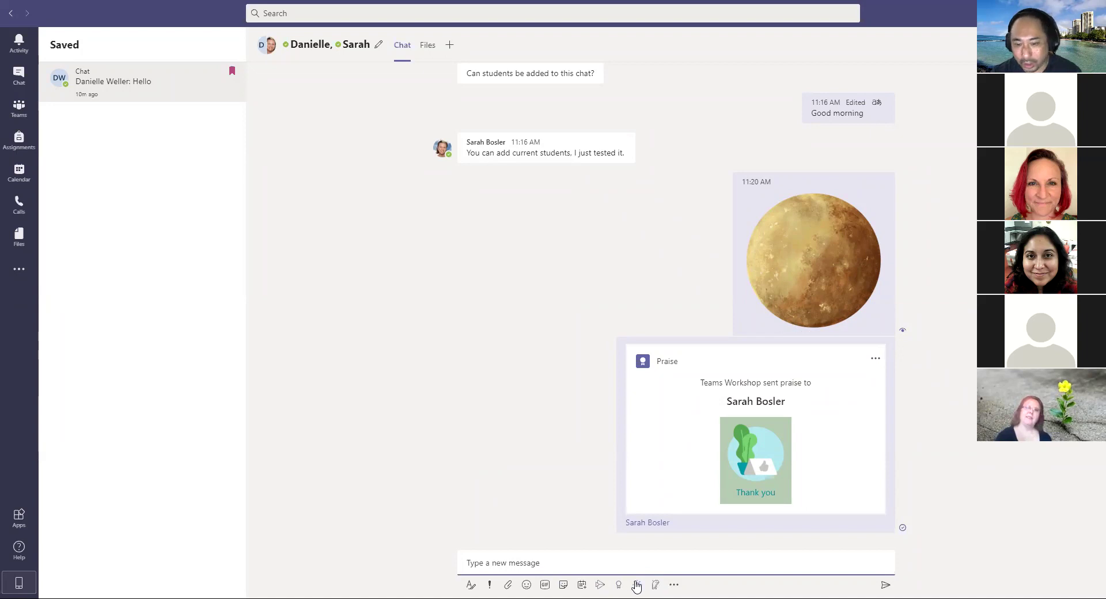
pyautogui.click(636, 586)
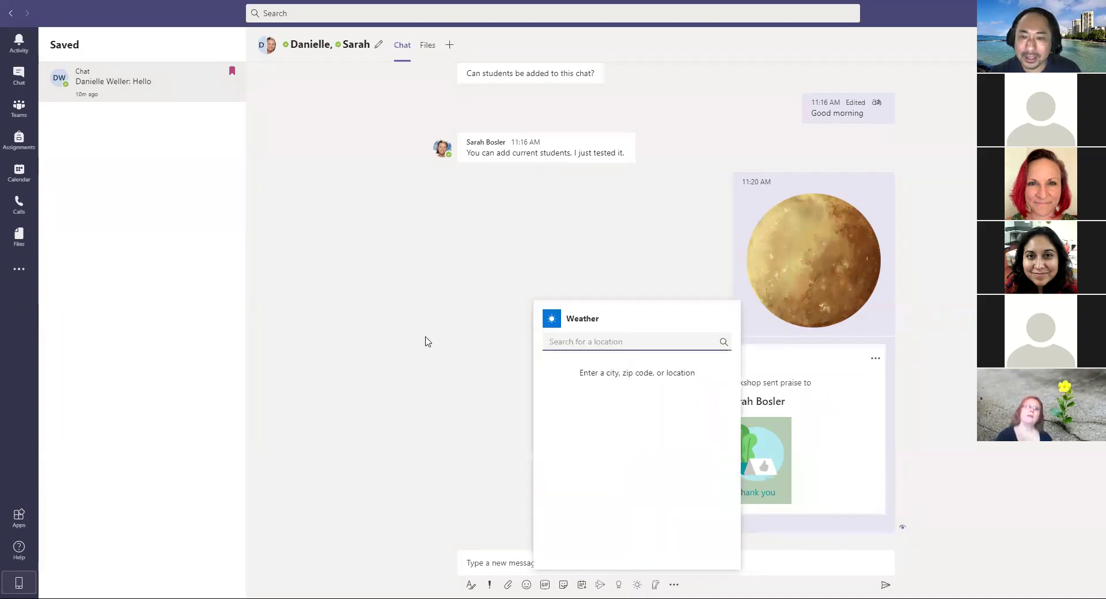
pyautogui.click(420, 343)
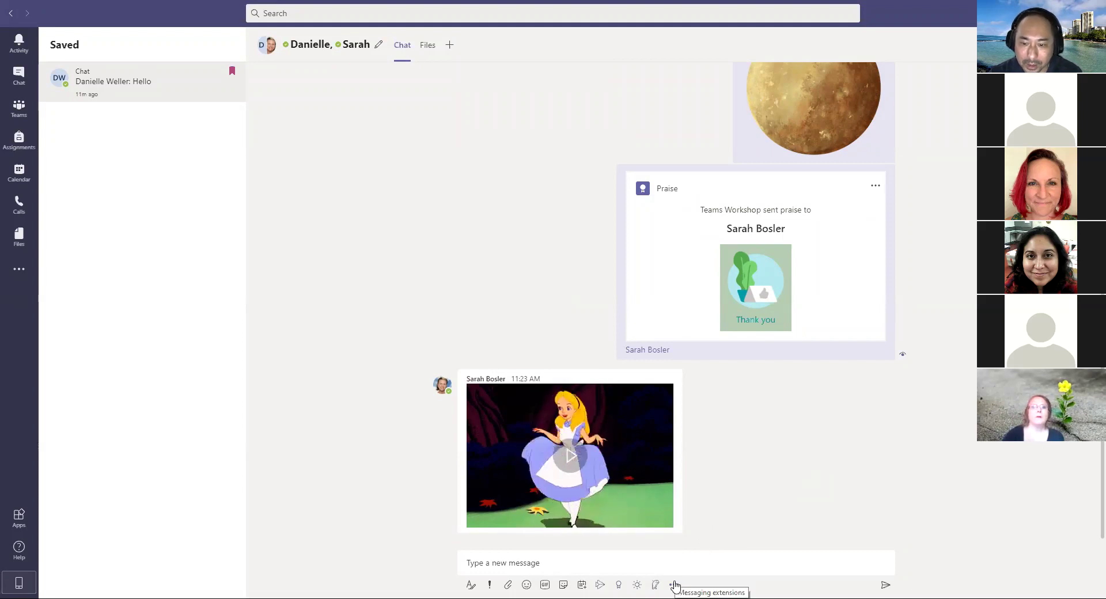
pyautogui.click(673, 585)
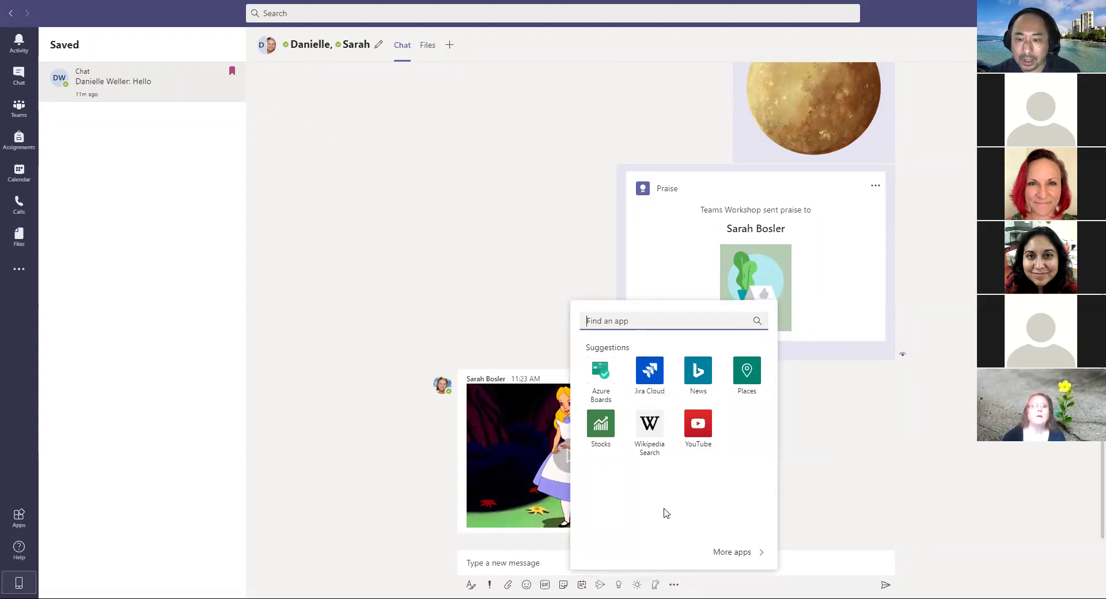
# Step: Open the Apps store's Messaging category listing Forms, YouTube, Polly and Praise
pyautogui.click(730, 551)
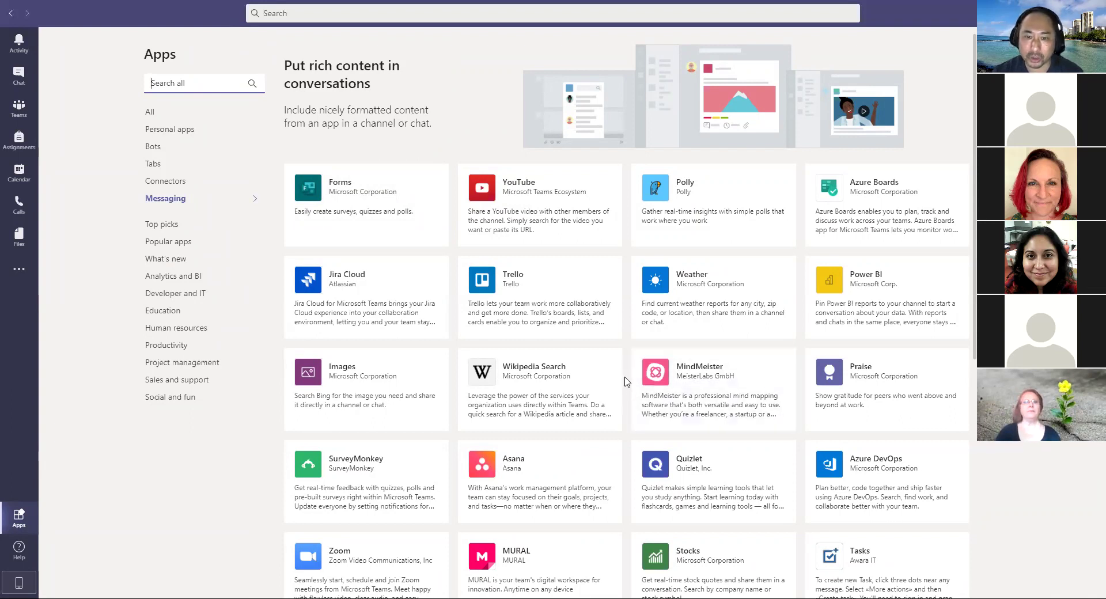
# Step: Browse the Messaging apps list, then return to the two-colleague group chat
pyautogui.scroll(-7, 627, 381)
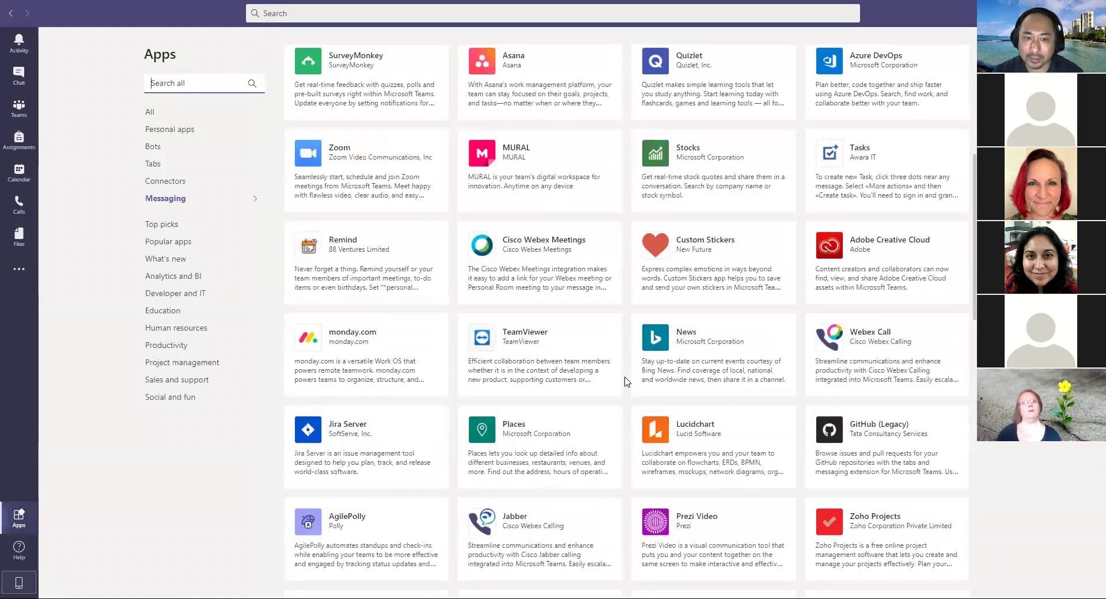
pyautogui.scroll(2, 626, 382)
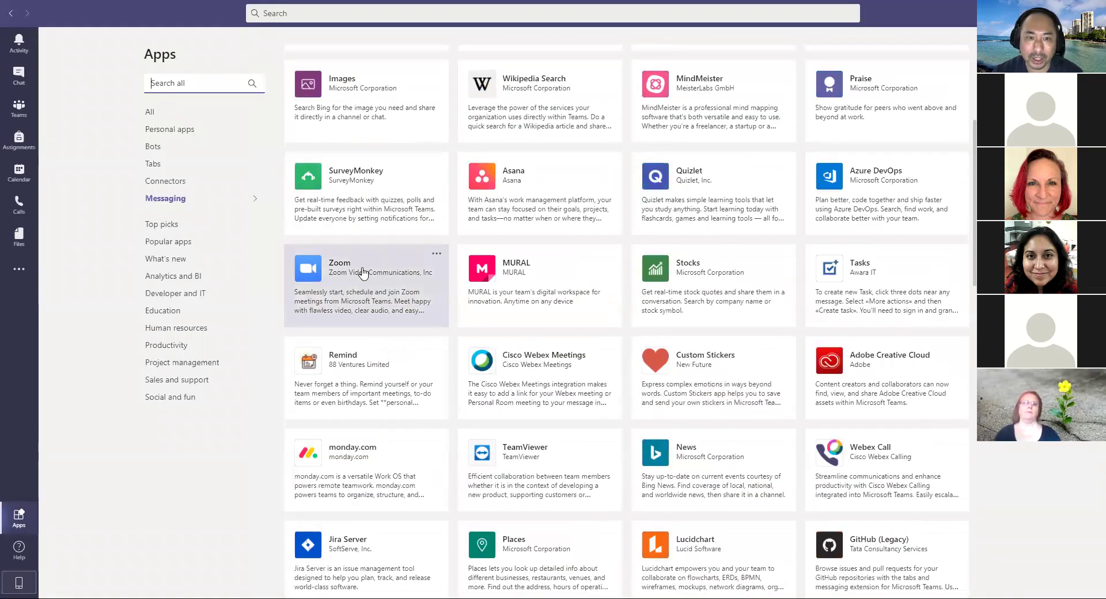
pyautogui.scroll(-2, 658, 446)
pyautogui.scroll(-2, 658, 446)
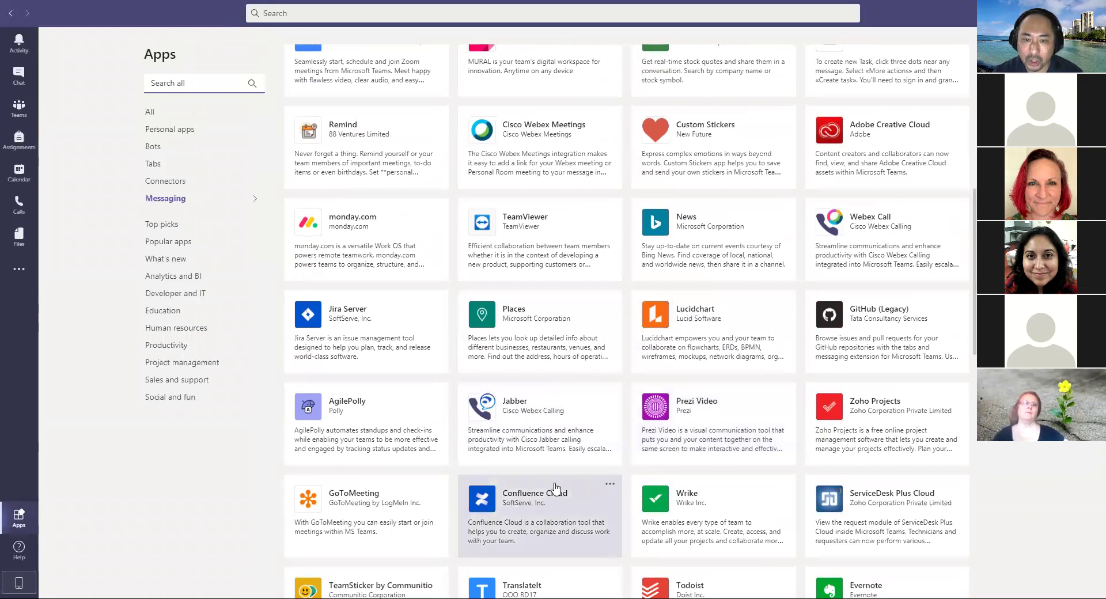
pyautogui.scroll(-8, 662, 447)
pyautogui.scroll(-7, 576, 427)
pyautogui.scroll(8, 663, 441)
pyautogui.scroll(10, 666, 441)
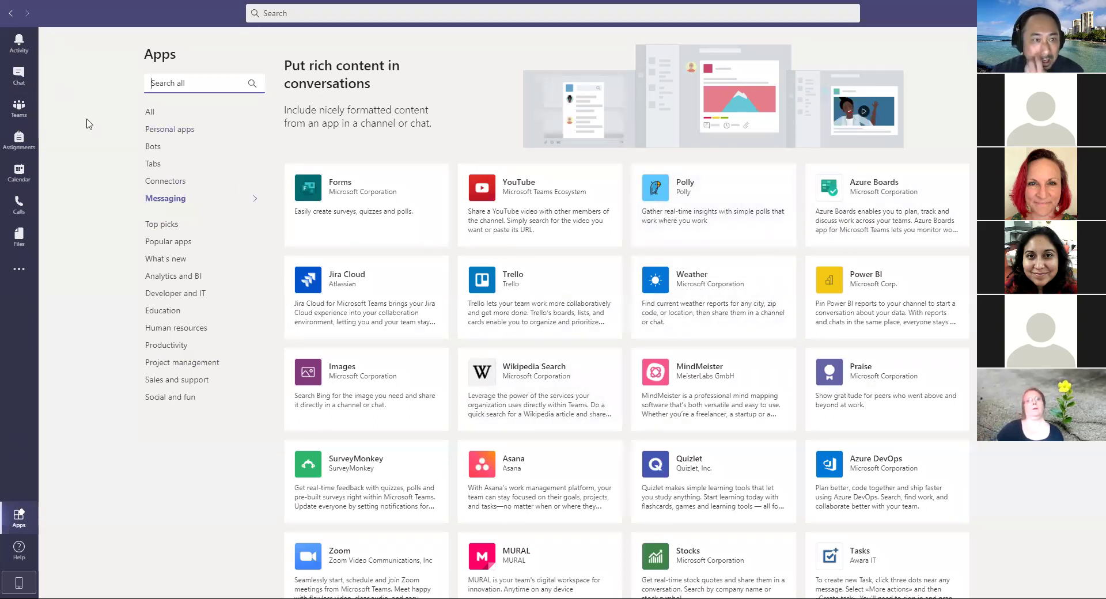
pyautogui.click(20, 80)
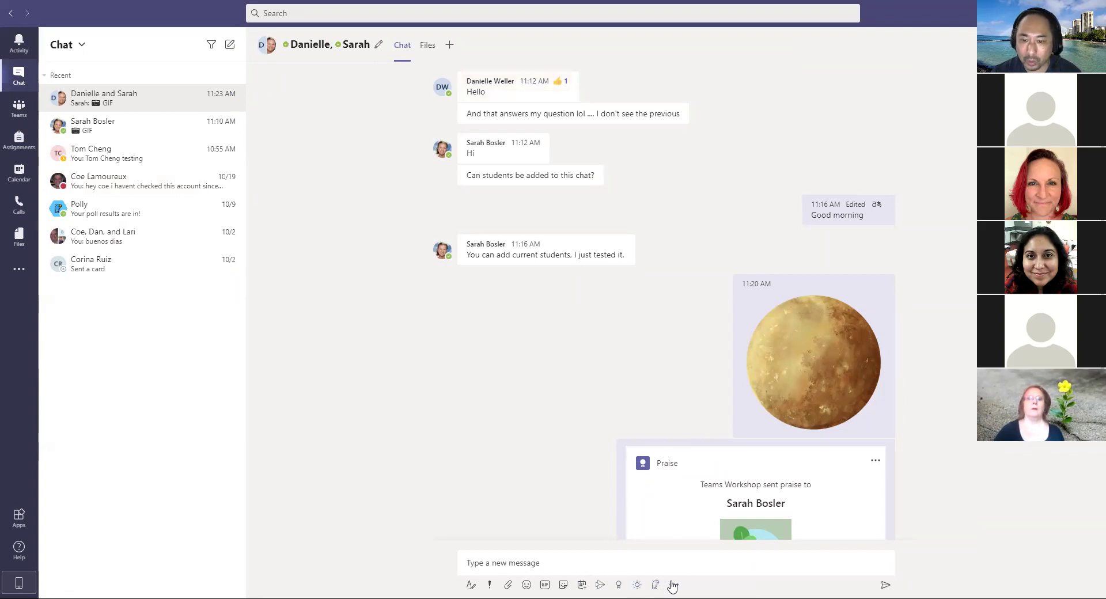
# Step: Search Weather for 'glendora', post the Glendora, CA card, then launch Polly
pyautogui.click(675, 585)
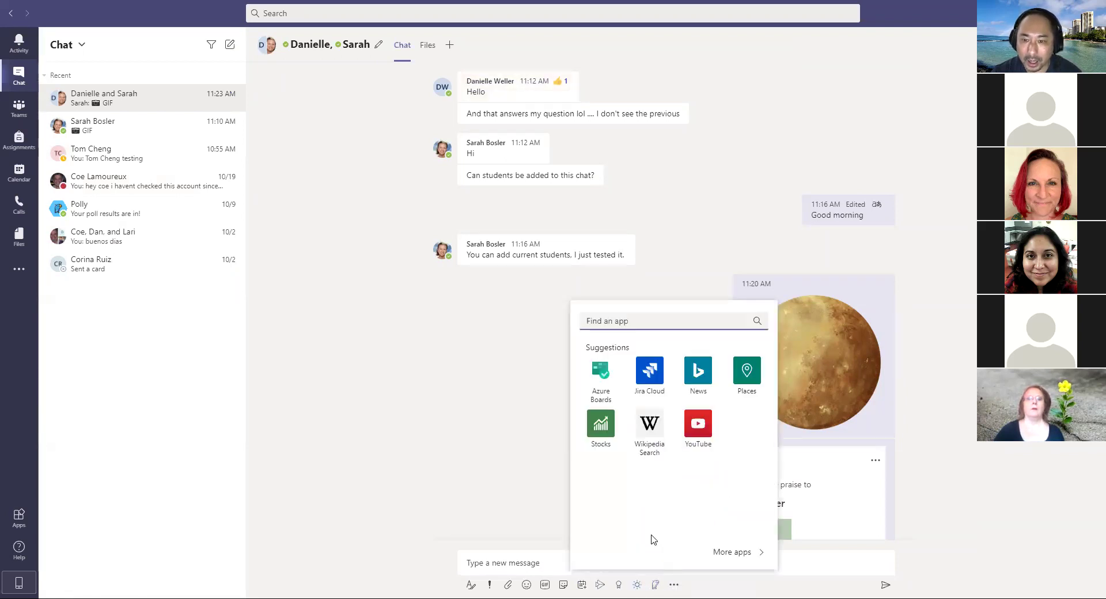
pyautogui.click(426, 457)
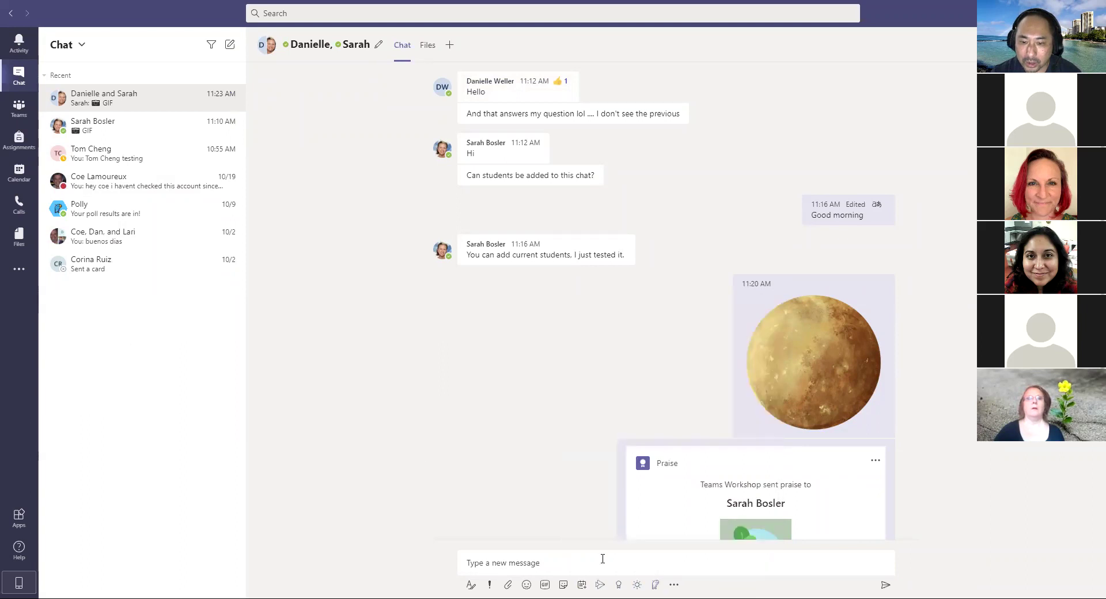
pyautogui.click(636, 586)
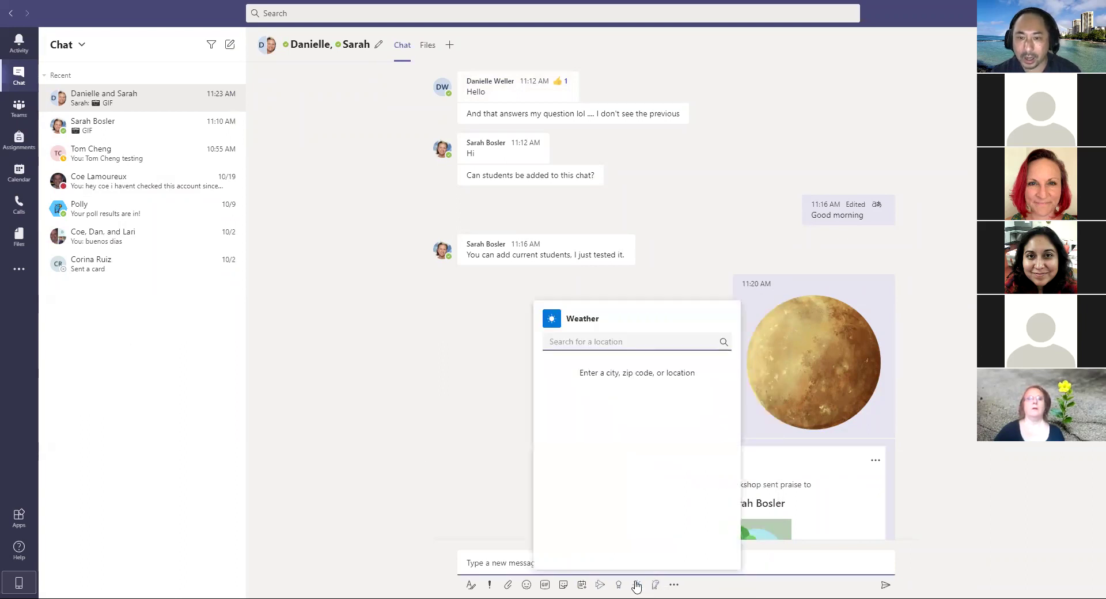
pyautogui.write('glendora')
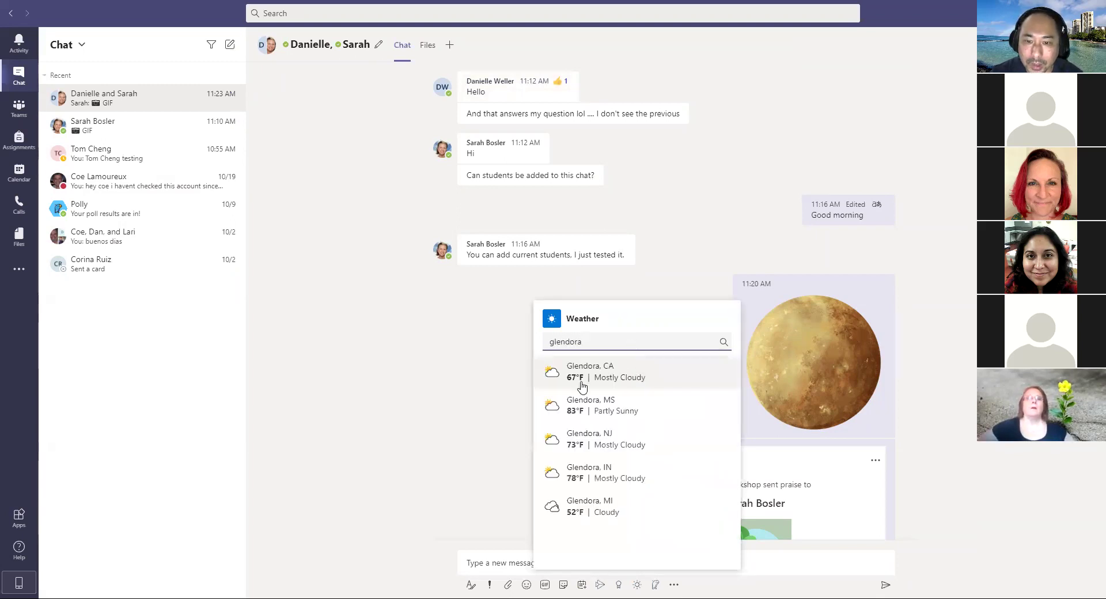
pyautogui.click(582, 380)
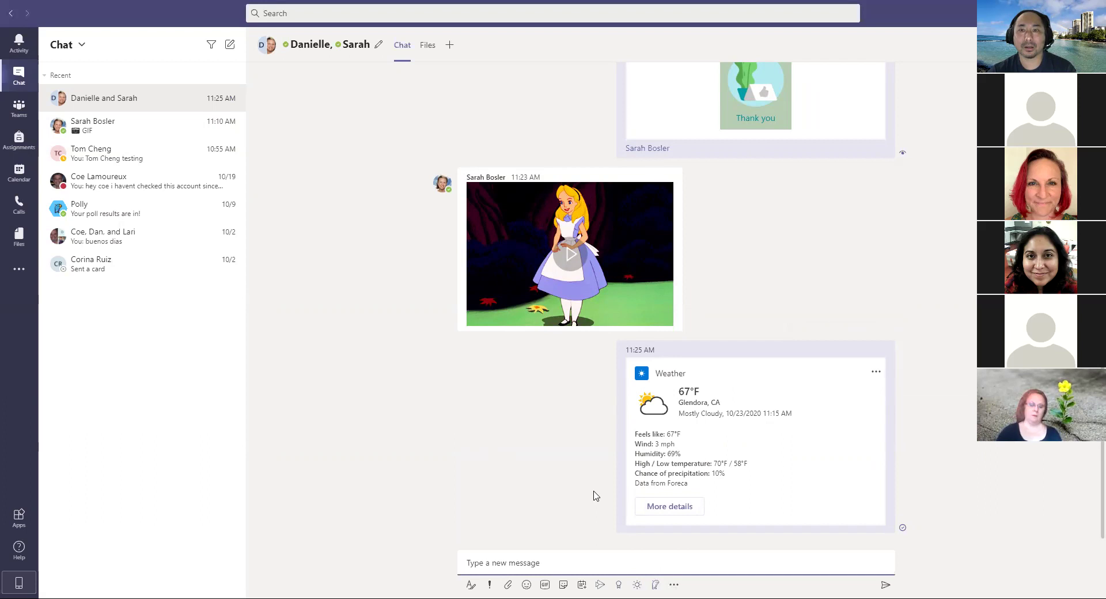
pyautogui.click(655, 584)
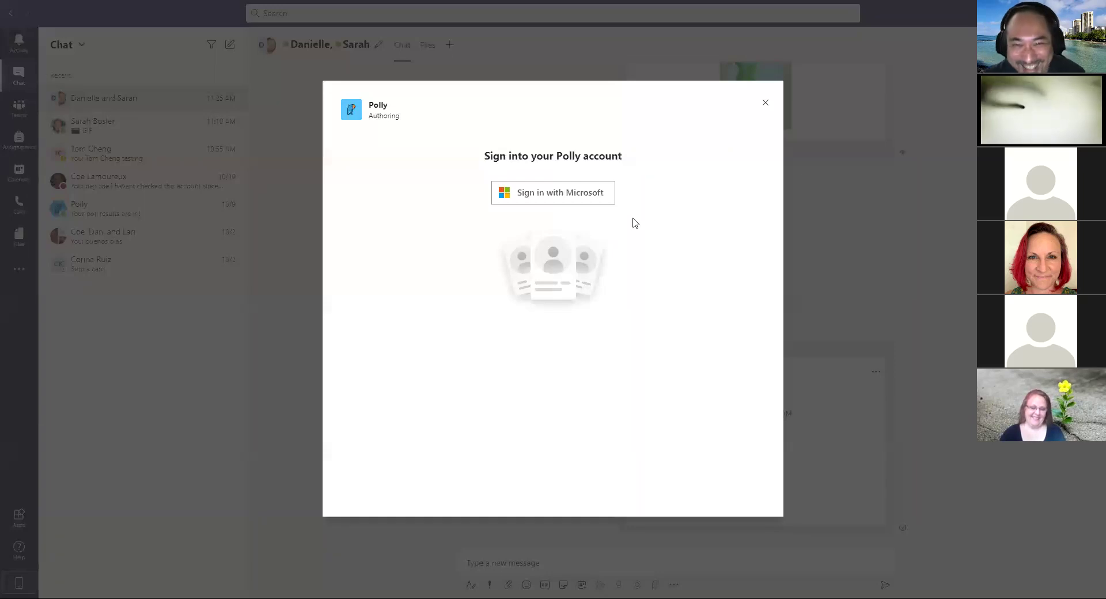
# Step: Sign into Polly with the Microsoft account and choose Create New for a fresh poll
pyautogui.click(560, 197)
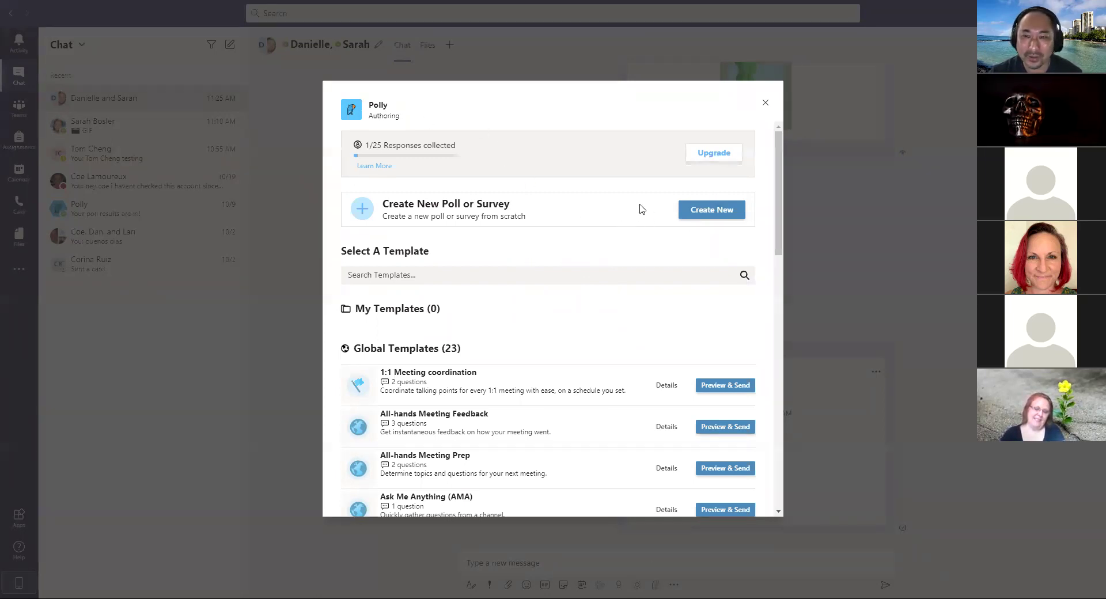
pyautogui.click(710, 211)
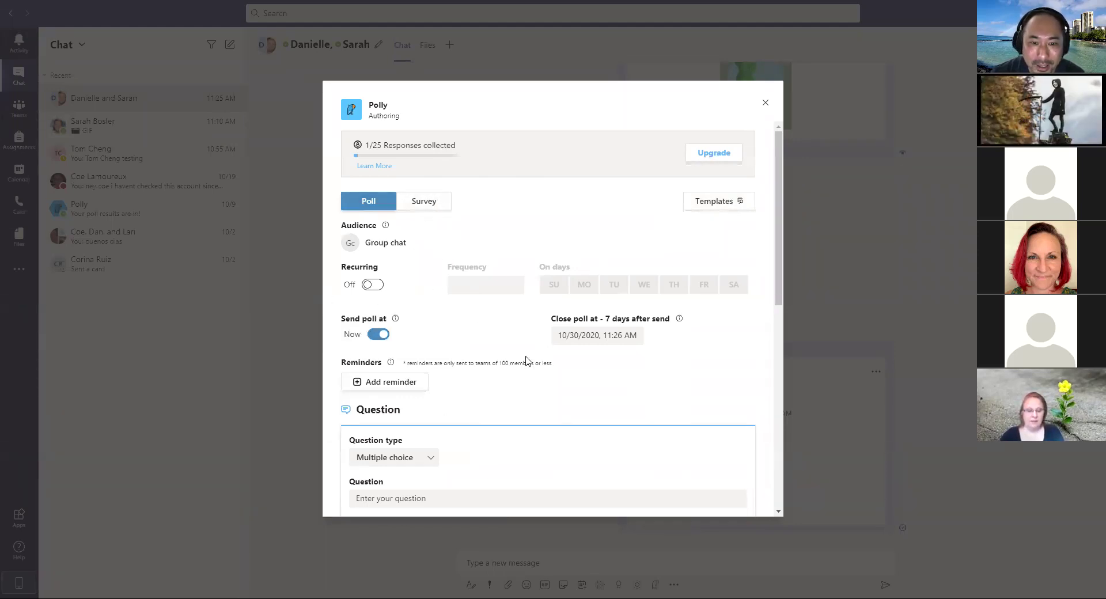
# Step: Enter the poll question 'whats for lunch' with the choices tacos and pizza
pyautogui.scroll(-2, 615, 408)
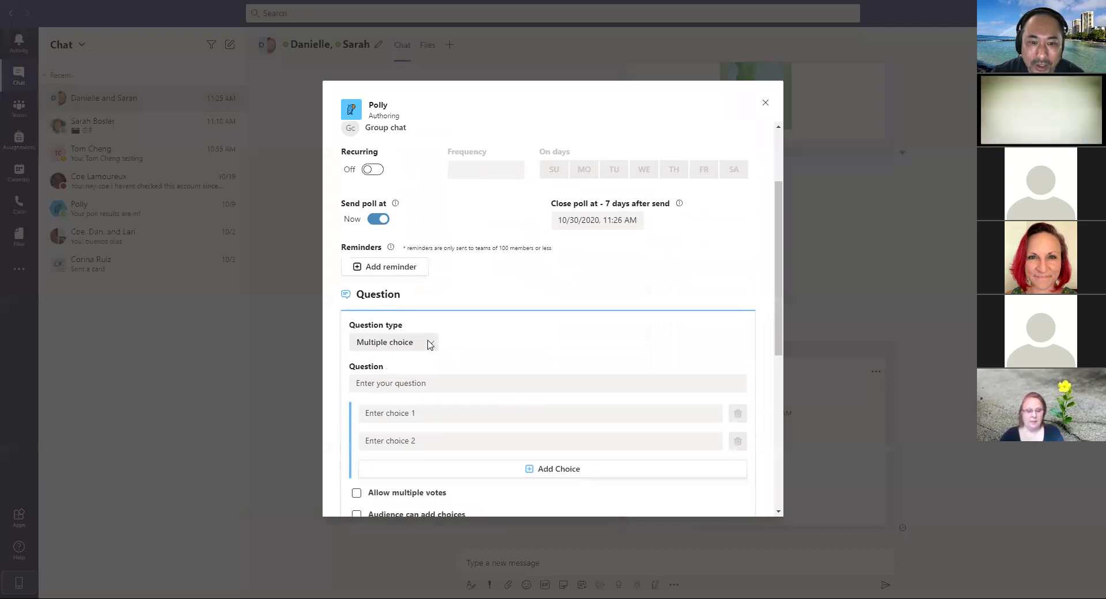
pyautogui.click(438, 413)
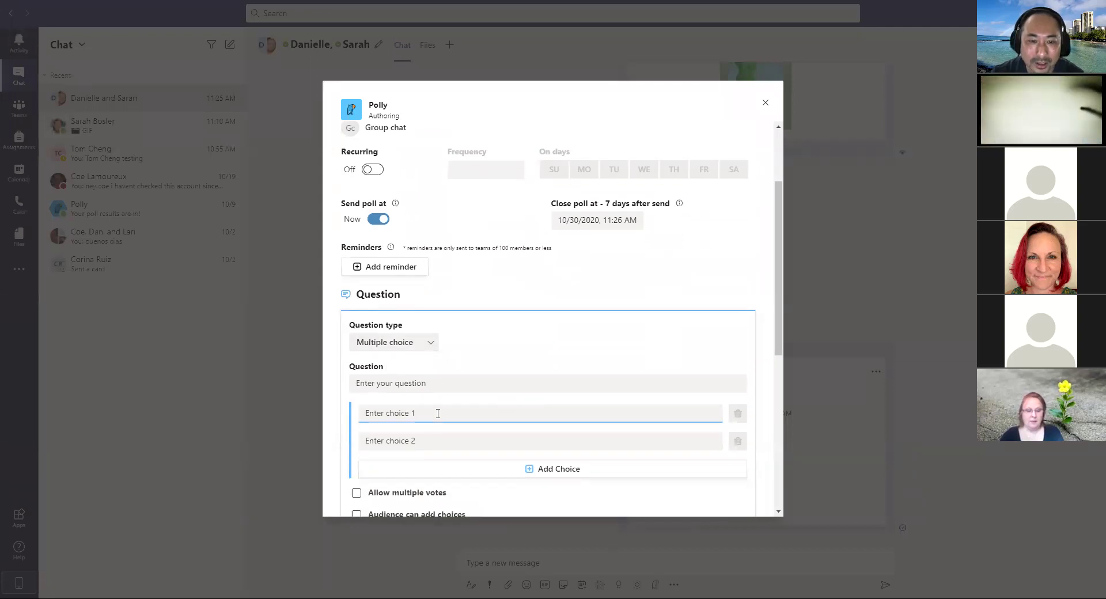
pyautogui.click(469, 382)
pyautogui.write('wht')
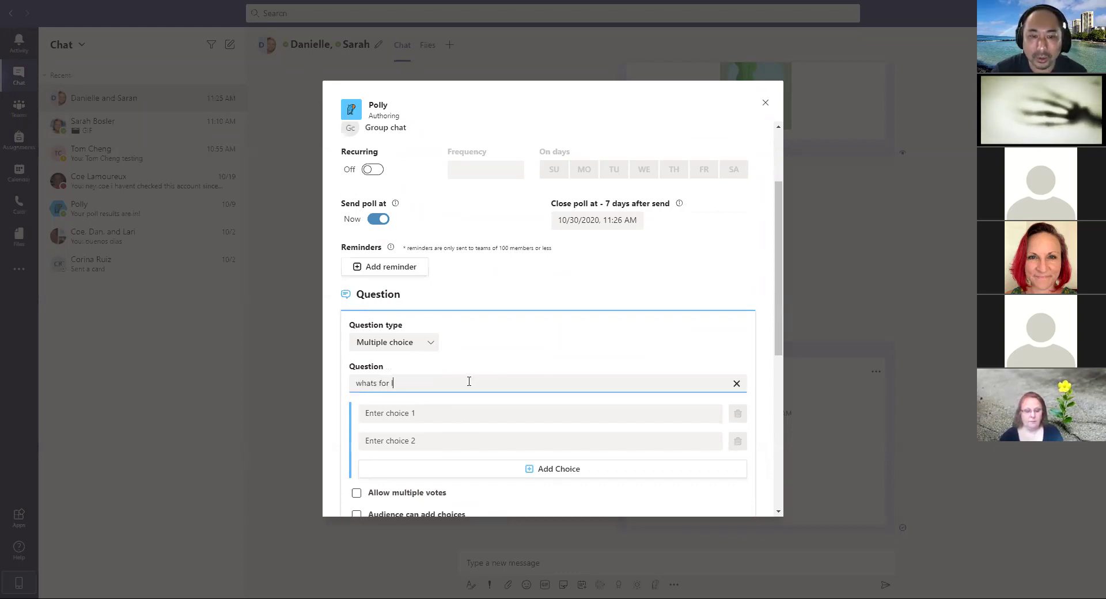
pyautogui.click(484, 411)
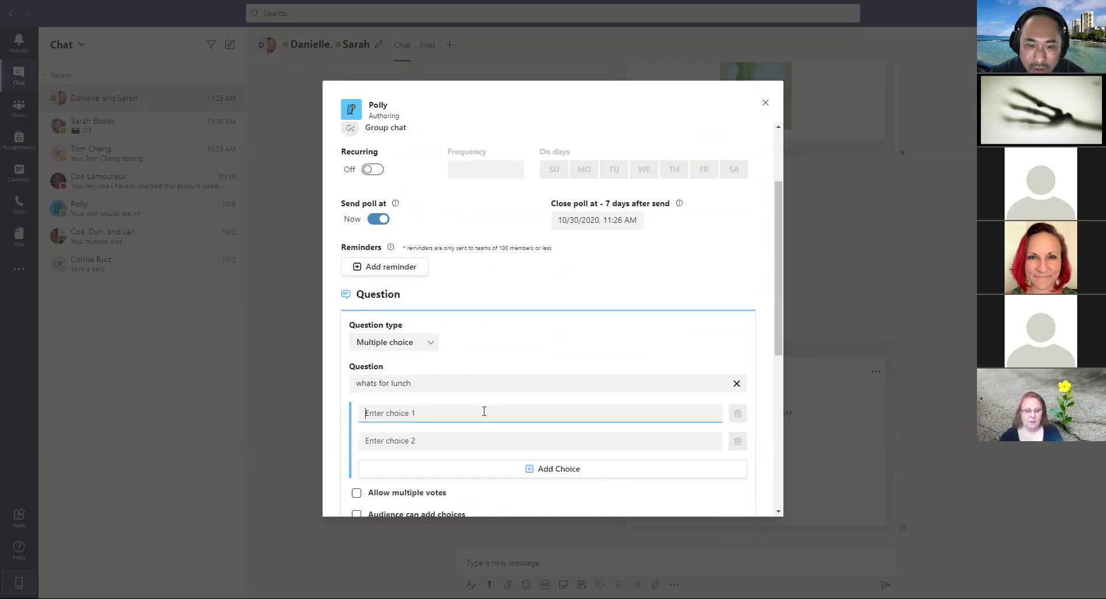
pyautogui.write('tacos')
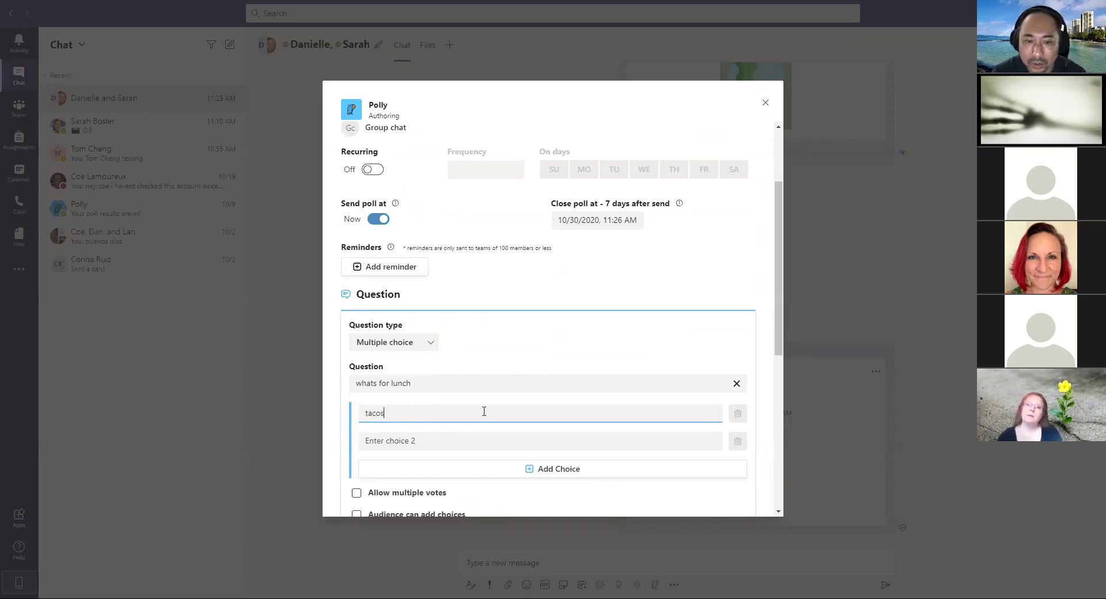
pyautogui.press('Tab')
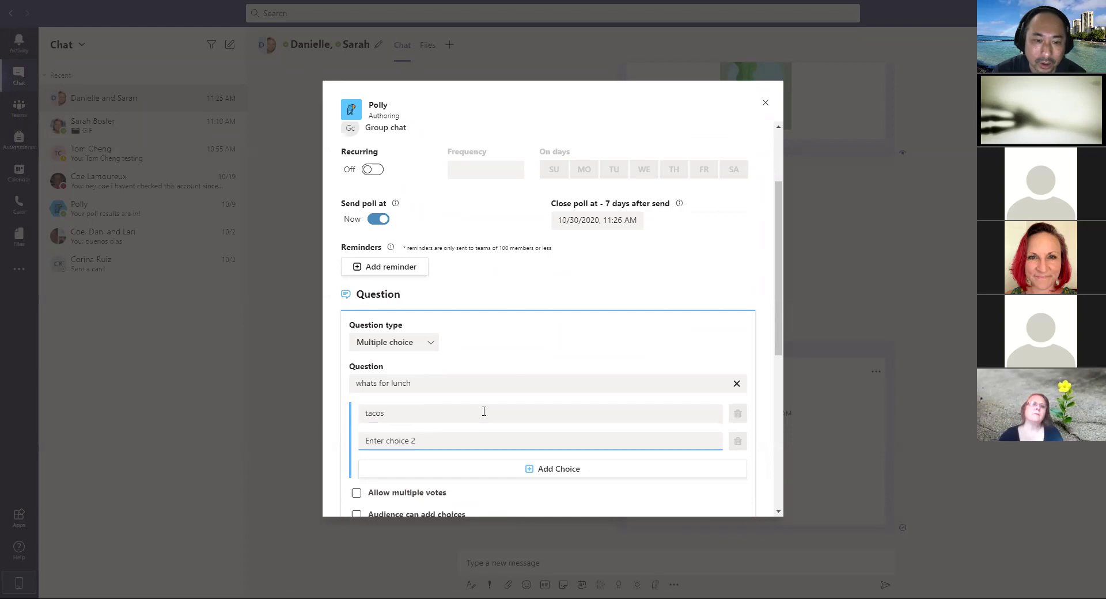
pyautogui.write('pizza')
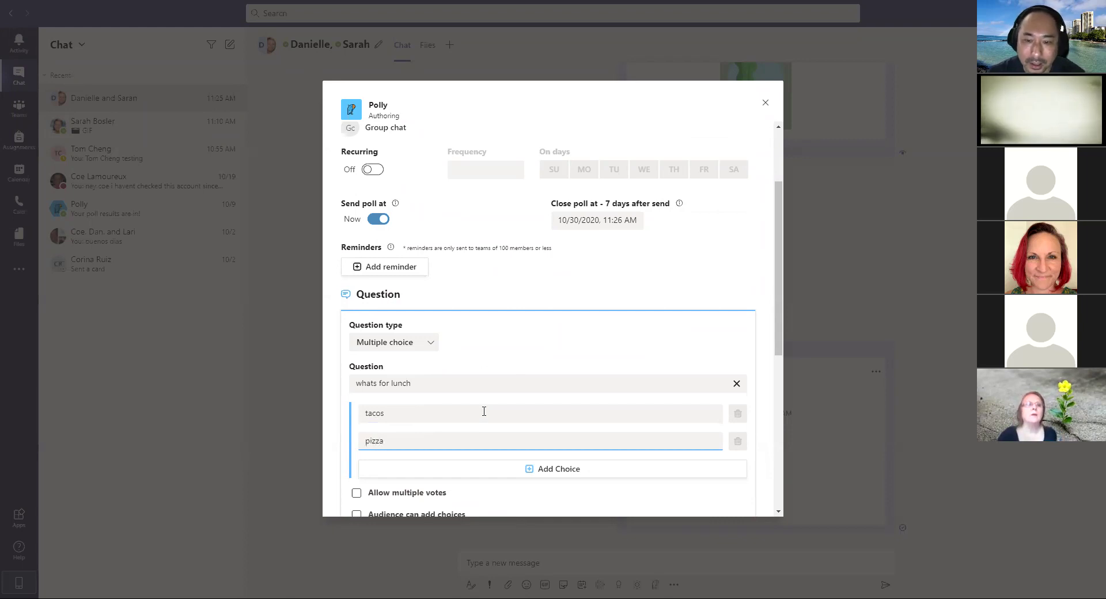
# Step: Keep the Multiple choice question type and send the lunch poll to the chat
pyautogui.click(430, 346)
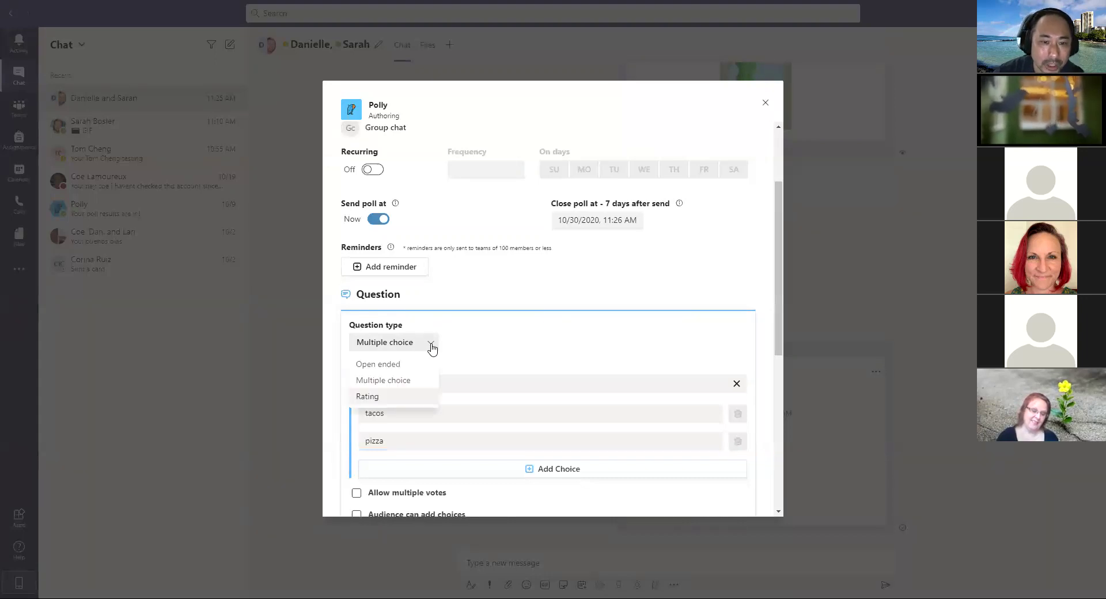
pyautogui.click(522, 344)
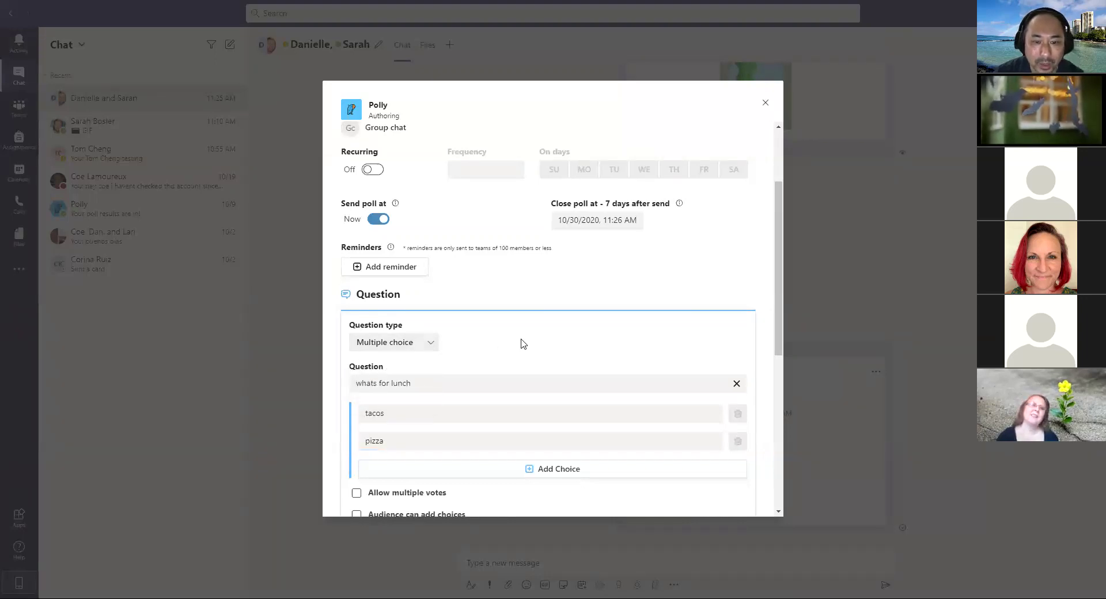
pyautogui.moveTo(778, 286); pyautogui.dragTo(784, 446)
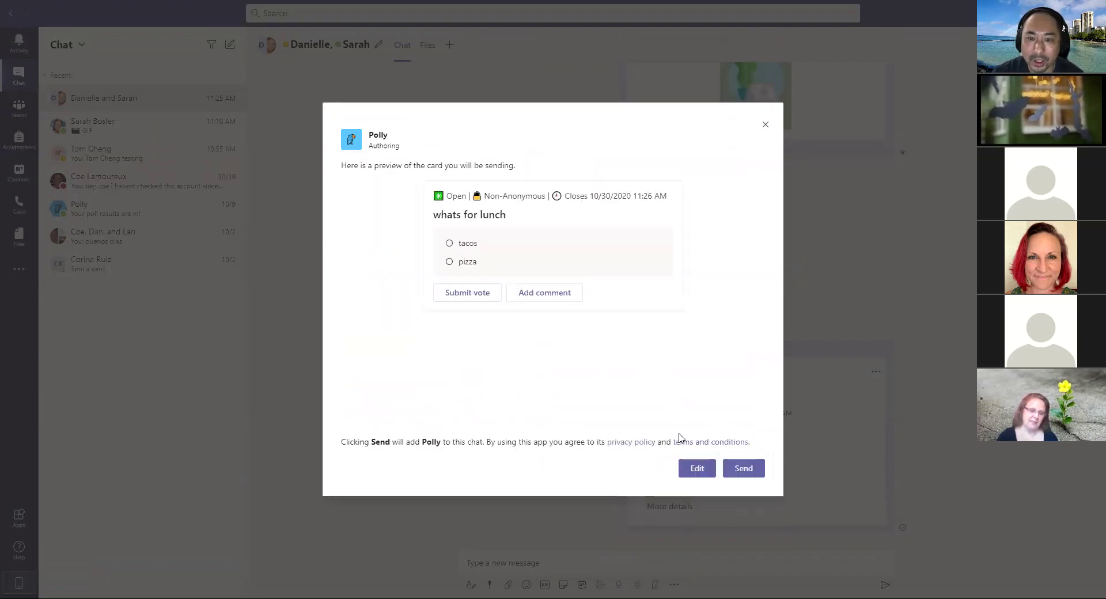
pyautogui.click(747, 468)
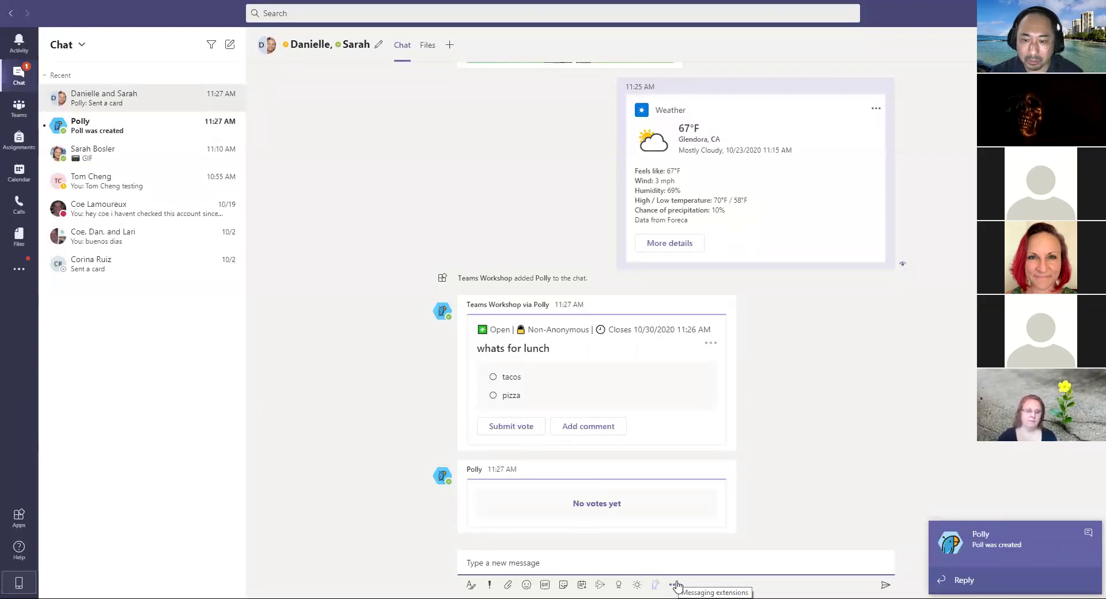
# Step: Open and dismiss the messaging apps list to see tacos holding the only vote
pyautogui.click(676, 585)
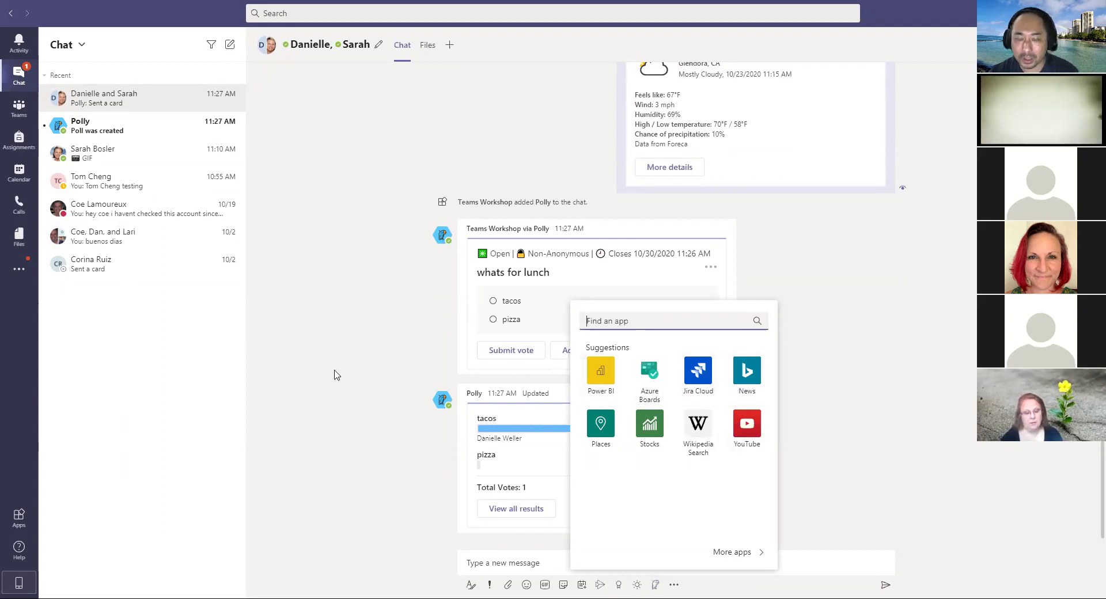
pyautogui.click(336, 374)
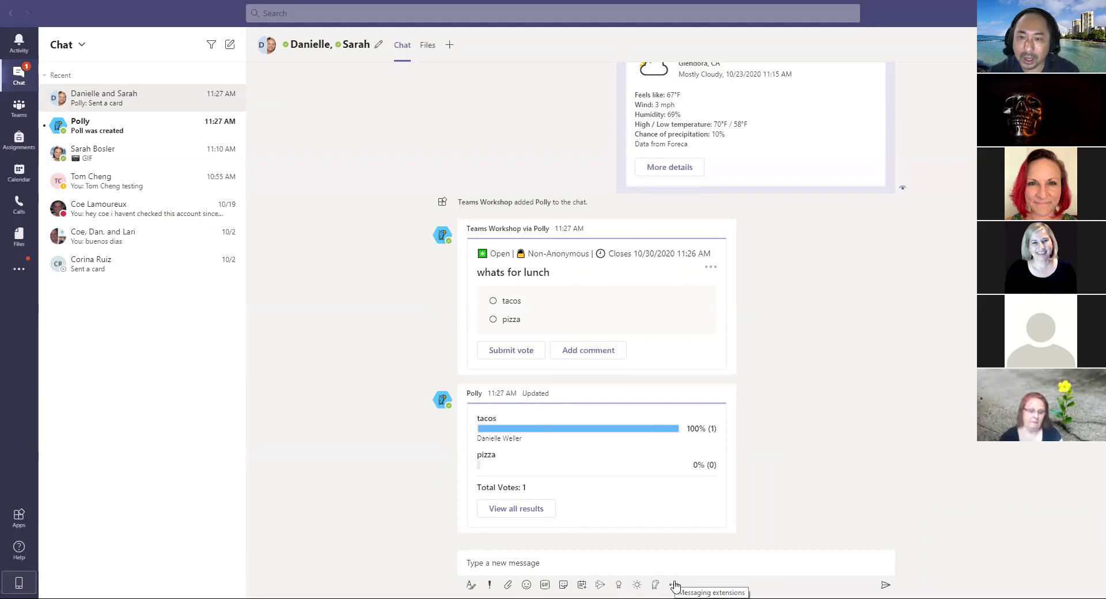
# Step: Open and dismiss the messaging apps panel twice to view the lunch poll
pyautogui.click(674, 585)
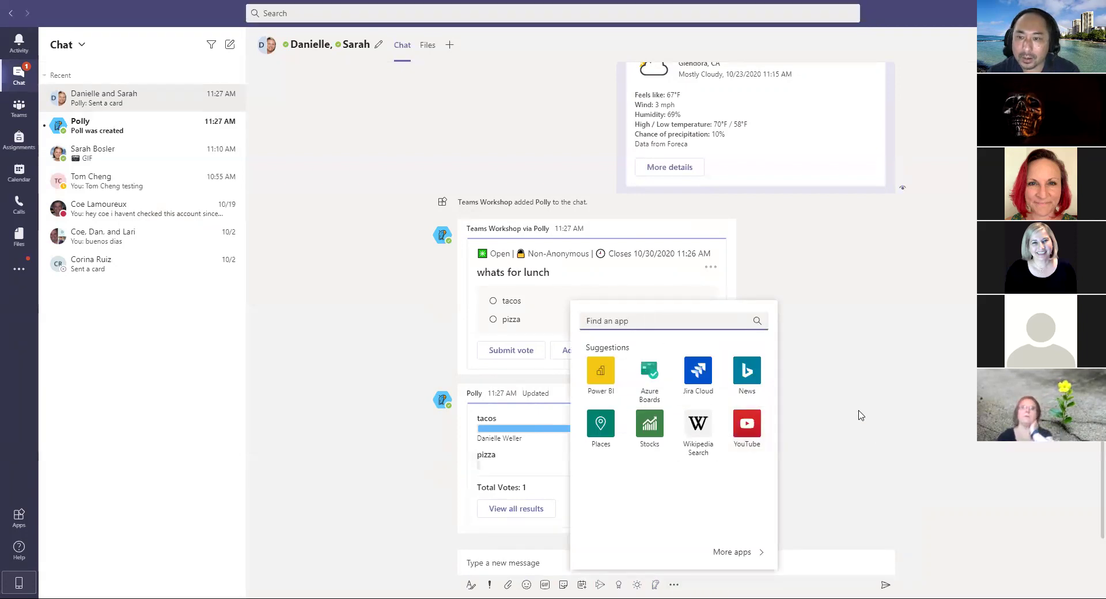
pyautogui.click(875, 436)
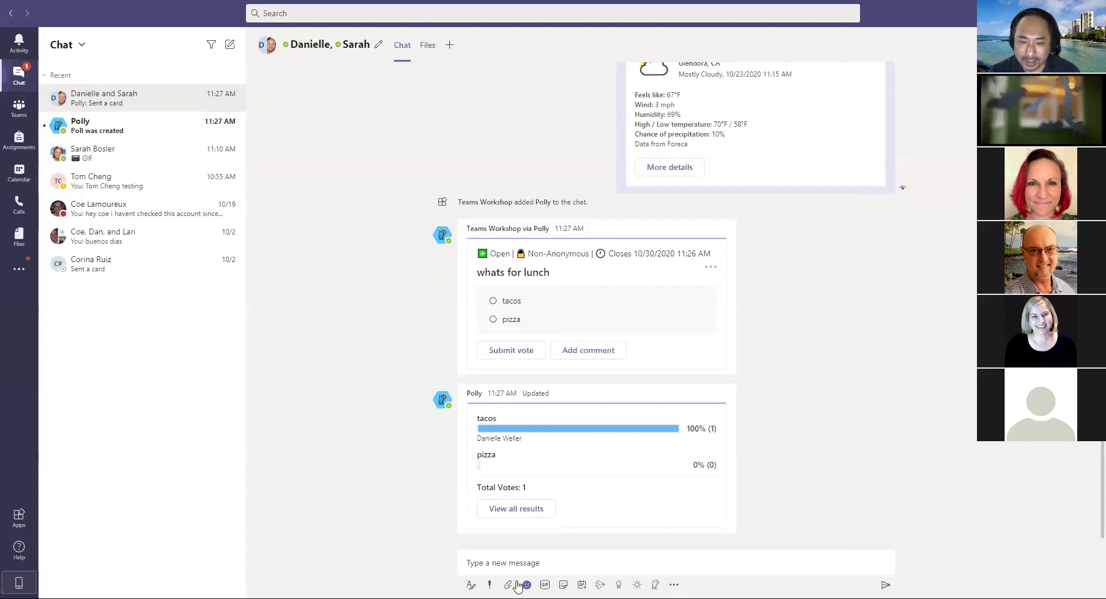
pyautogui.click(674, 585)
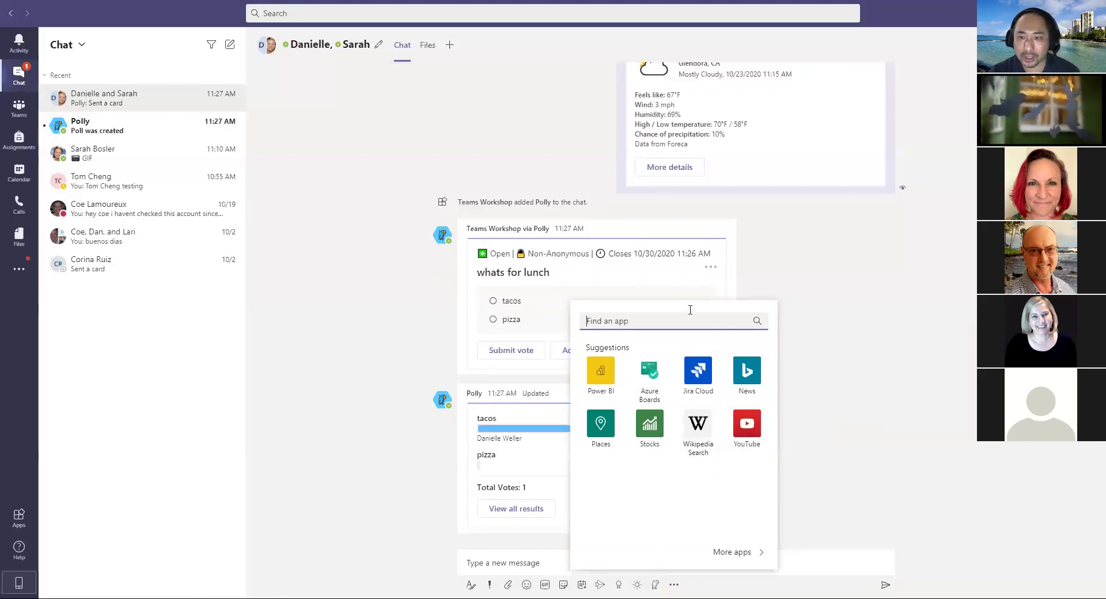
pyautogui.click(815, 278)
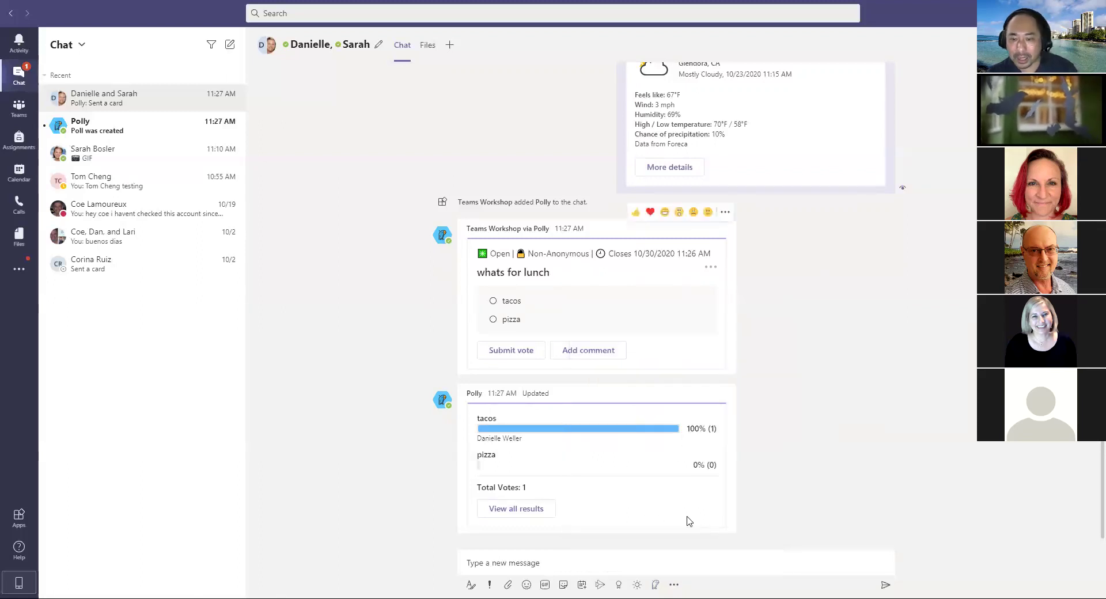
# Step: Search the messaging apps for 'poll', then close the search results
pyautogui.click(674, 585)
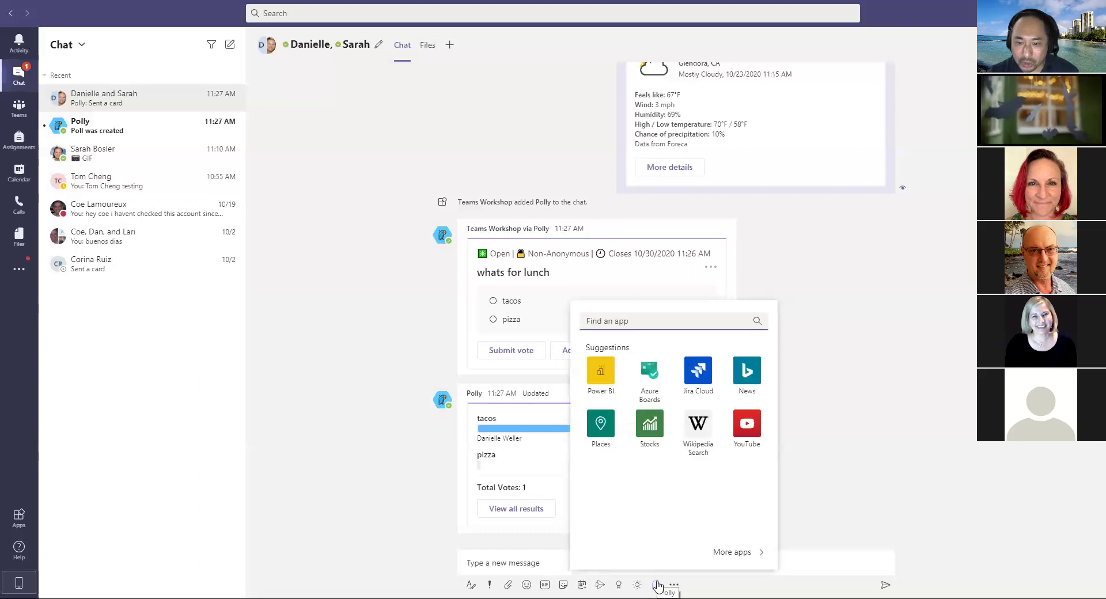
pyautogui.write('poll')
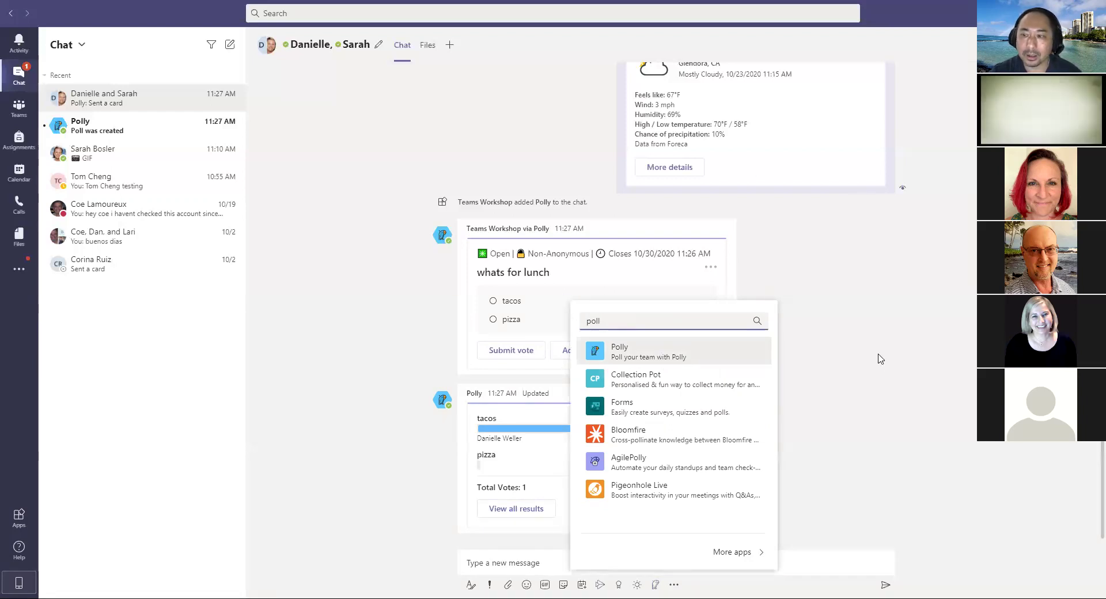
pyautogui.click(885, 390)
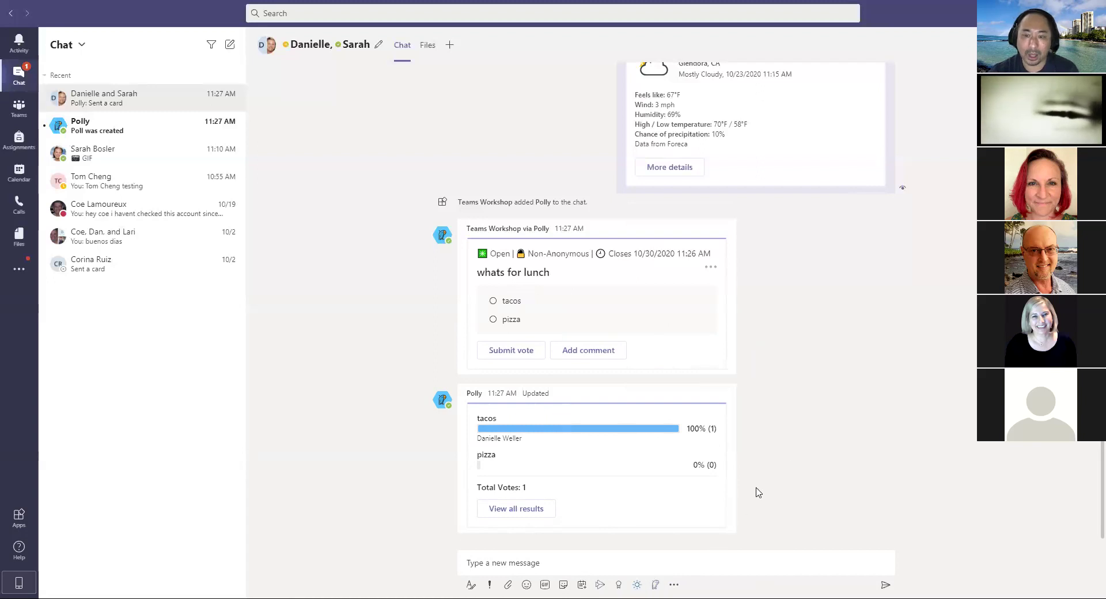
# Step: Open and close the apps flyout, then open the Supervisors General channel posts
pyautogui.click(20, 271)
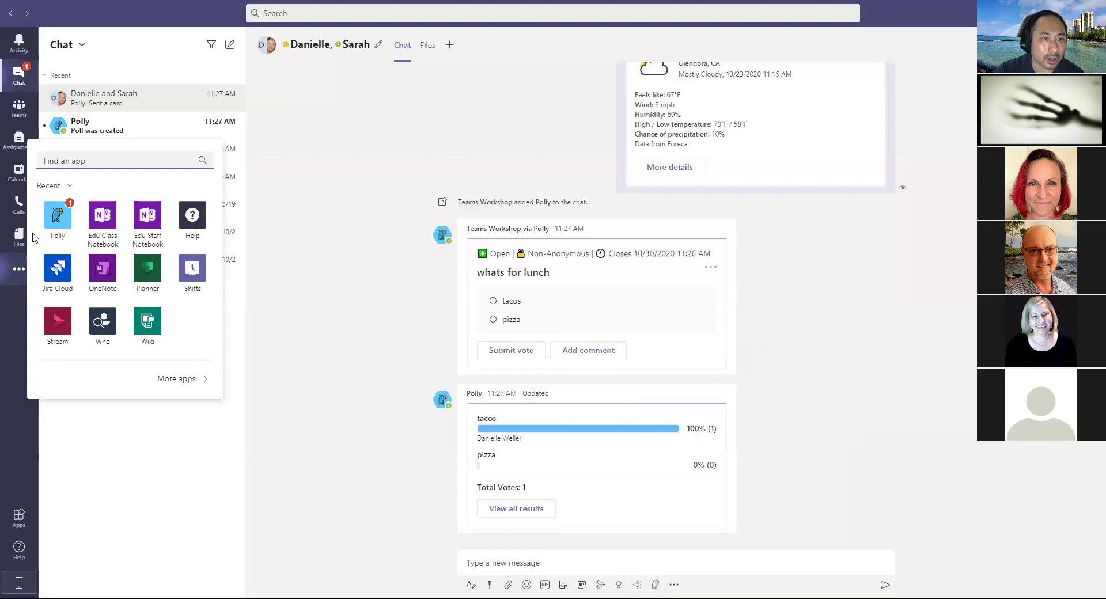
pyautogui.click(19, 269)
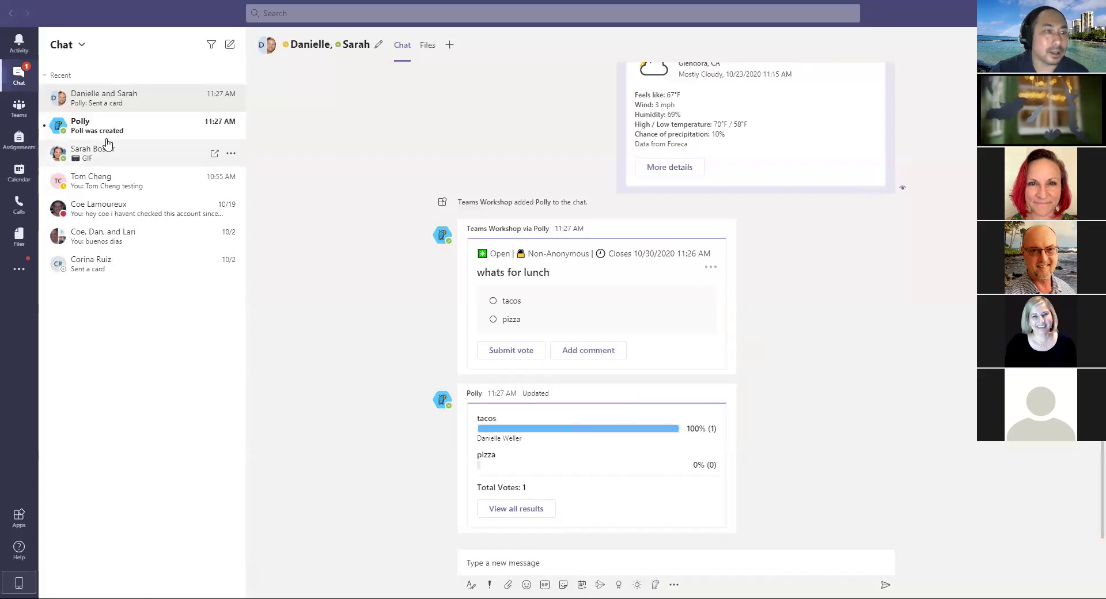
pyautogui.click(24, 117)
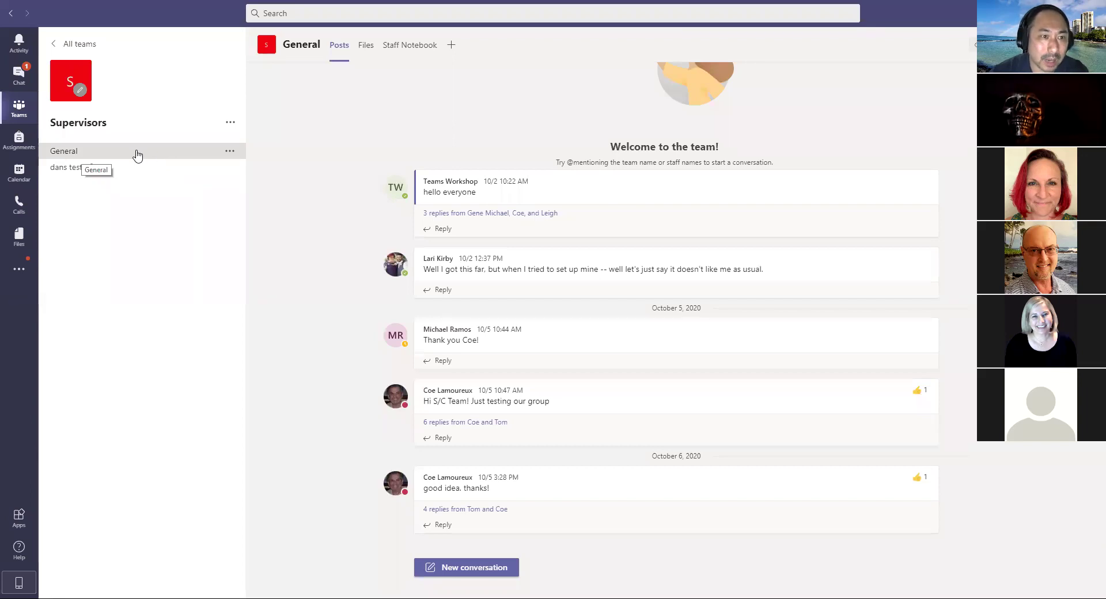
# Step: Return to the All teams grid showing TeCS Help Desk and Supervisors
pyautogui.click(19, 109)
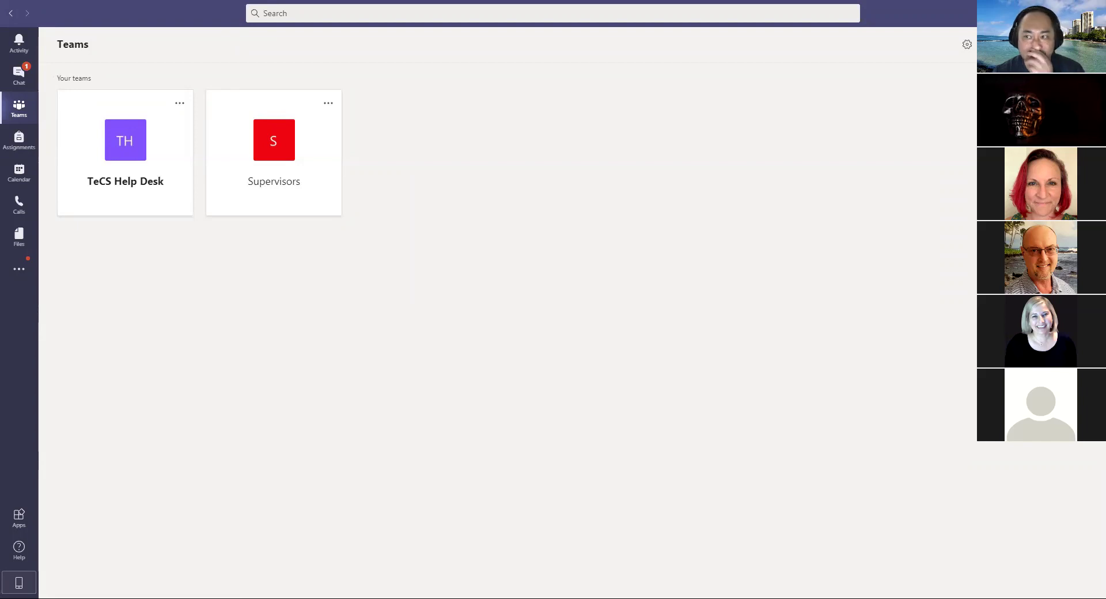
# Step: Go to Join or create a team and browse public teams like Math 168 MW & TR and Biology Tutoring
pyautogui.click(1035, 44)
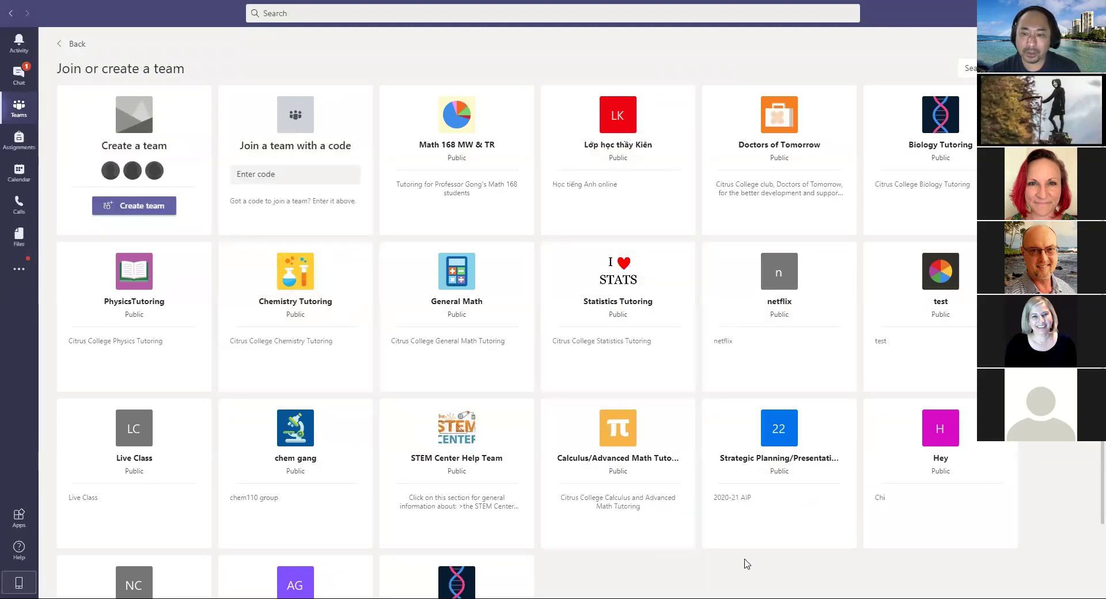
pyautogui.scroll(-2, 748, 563)
pyautogui.scroll(2, 745, 563)
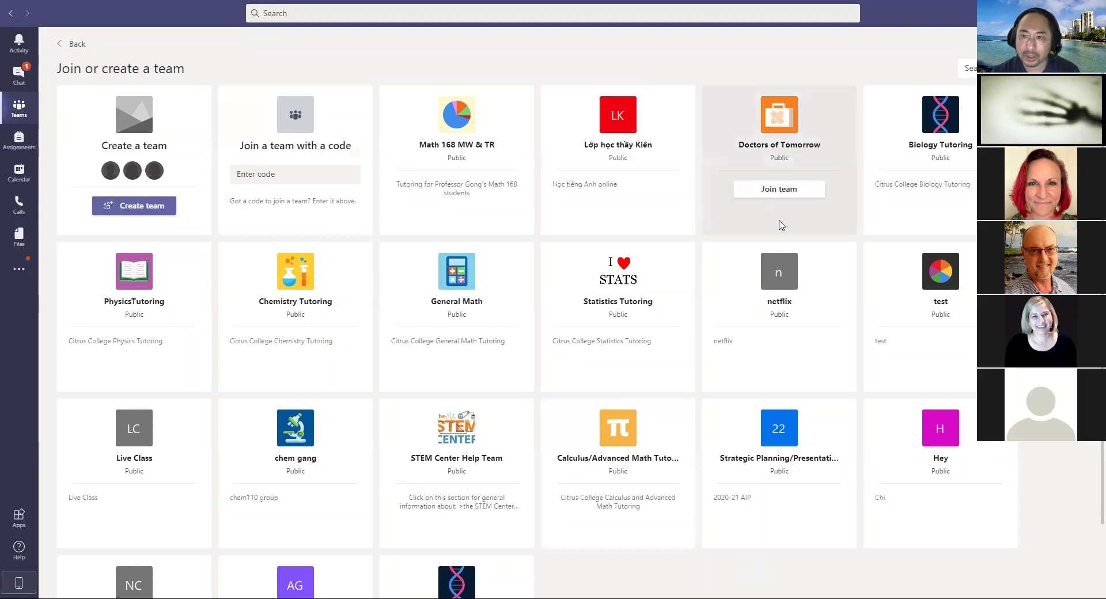
pyautogui.moveTo(891, 200)
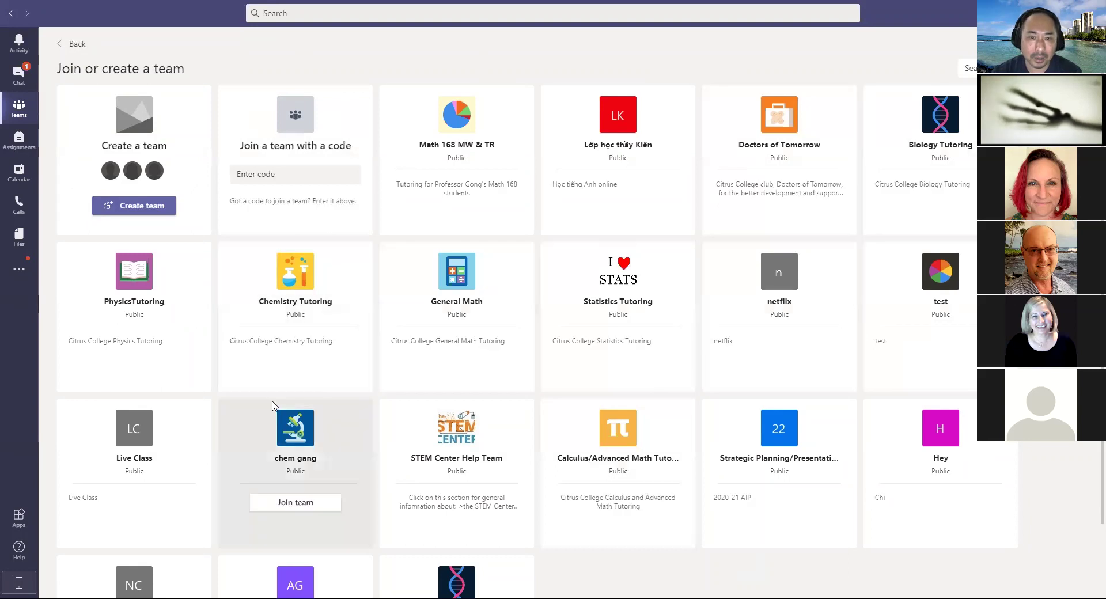
pyautogui.moveTo(84, 382)
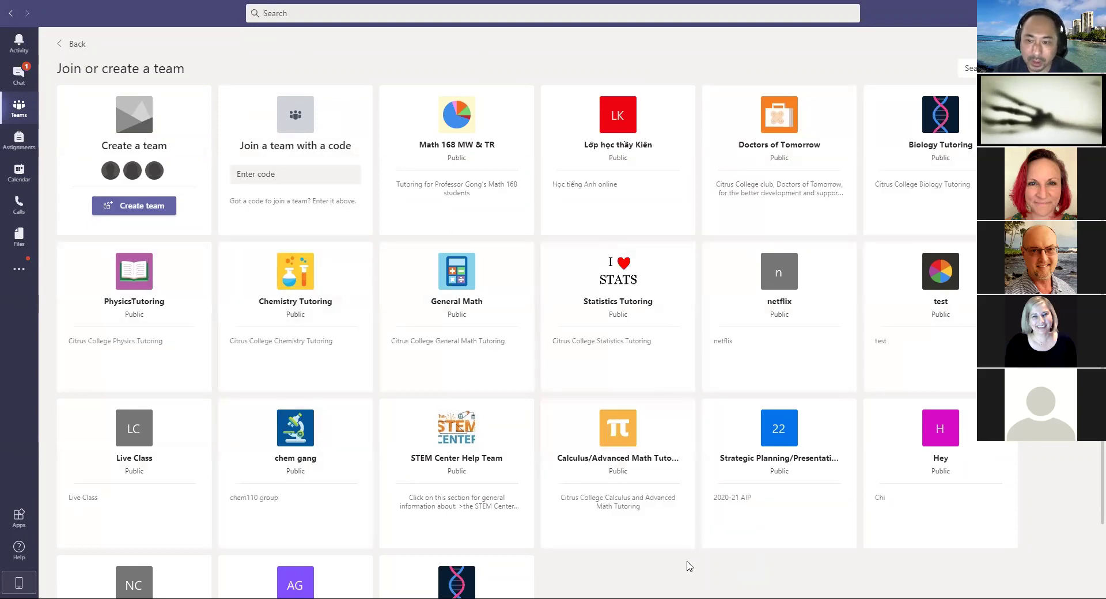
pyautogui.scroll(-2, 655, 573)
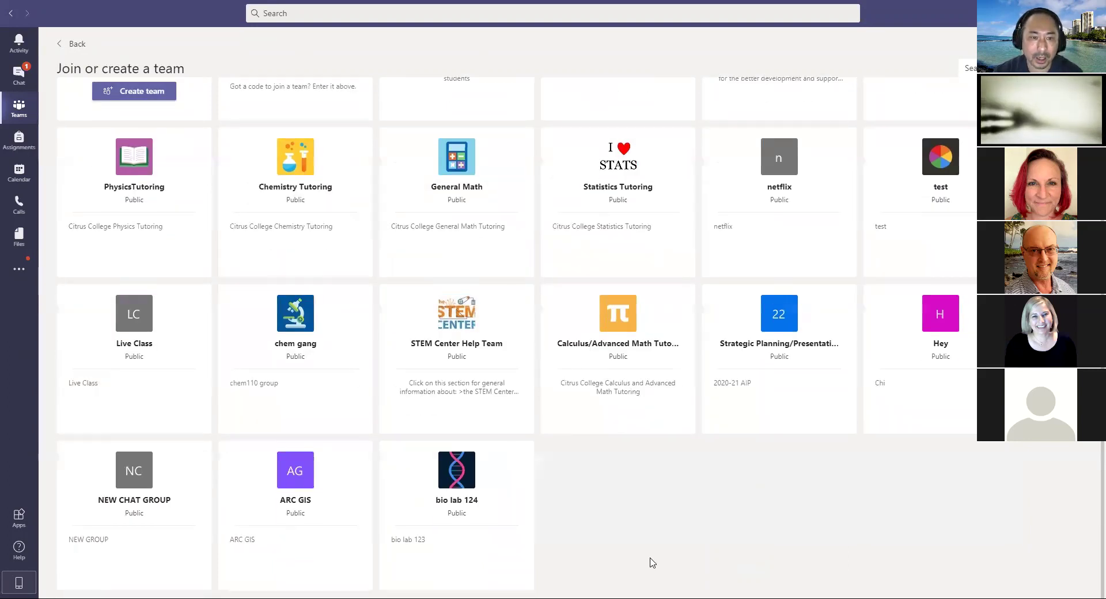
pyautogui.scroll(2, 651, 563)
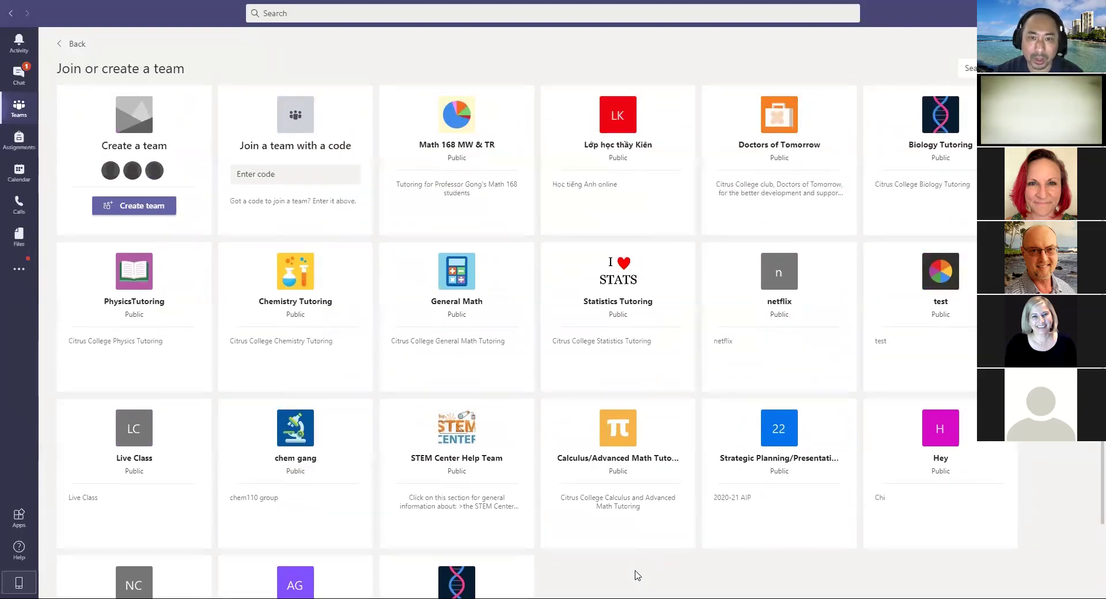
pyautogui.scroll(-1, 635, 571)
pyautogui.scroll(1, 636, 575)
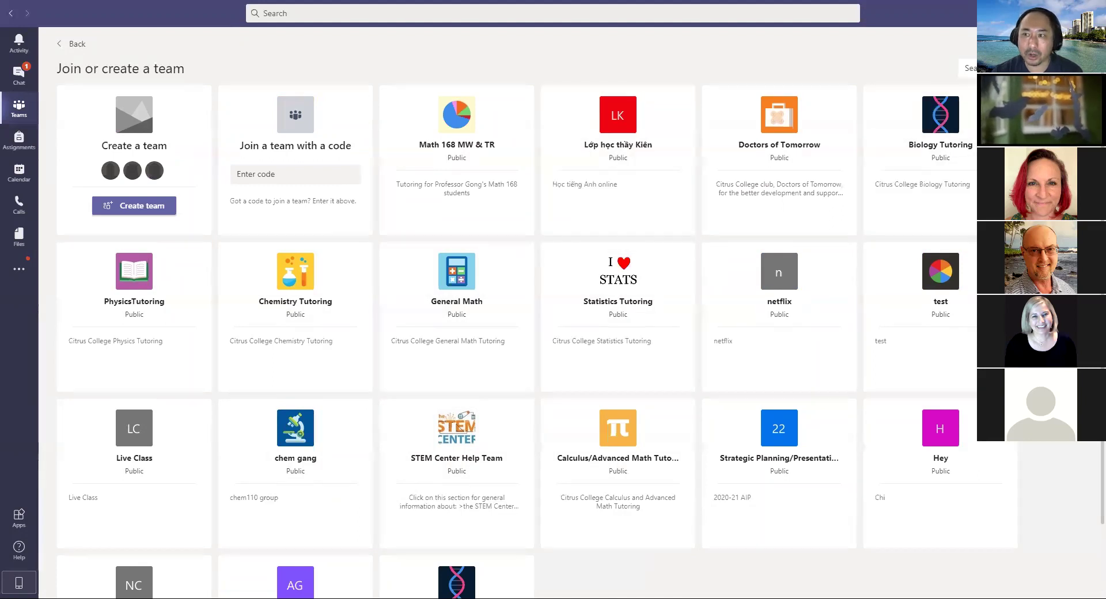
# Step: Search teams for 't', clear the search to restore all teams, then select the Enter code field
pyautogui.write('t')
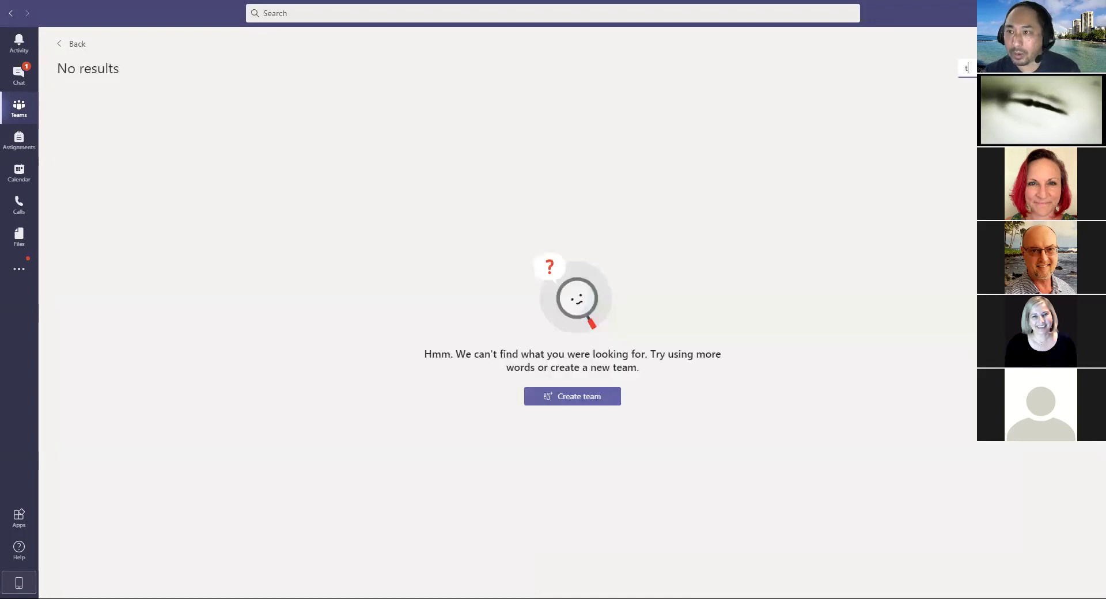
pyautogui.press('BackSpace')
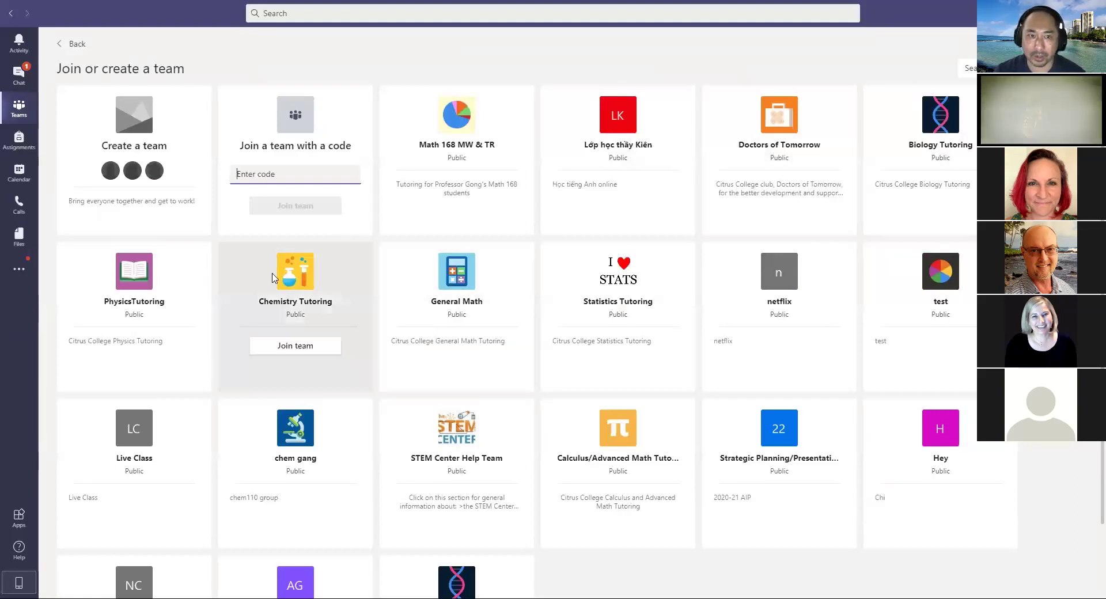
pyautogui.moveTo(569, 354)
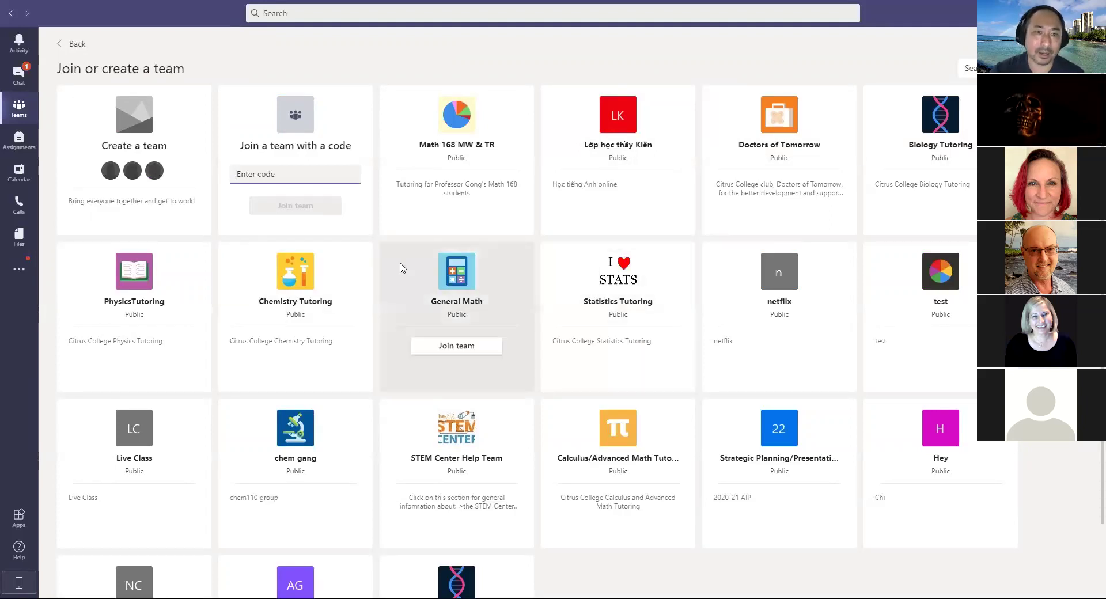
pyautogui.click(283, 176)
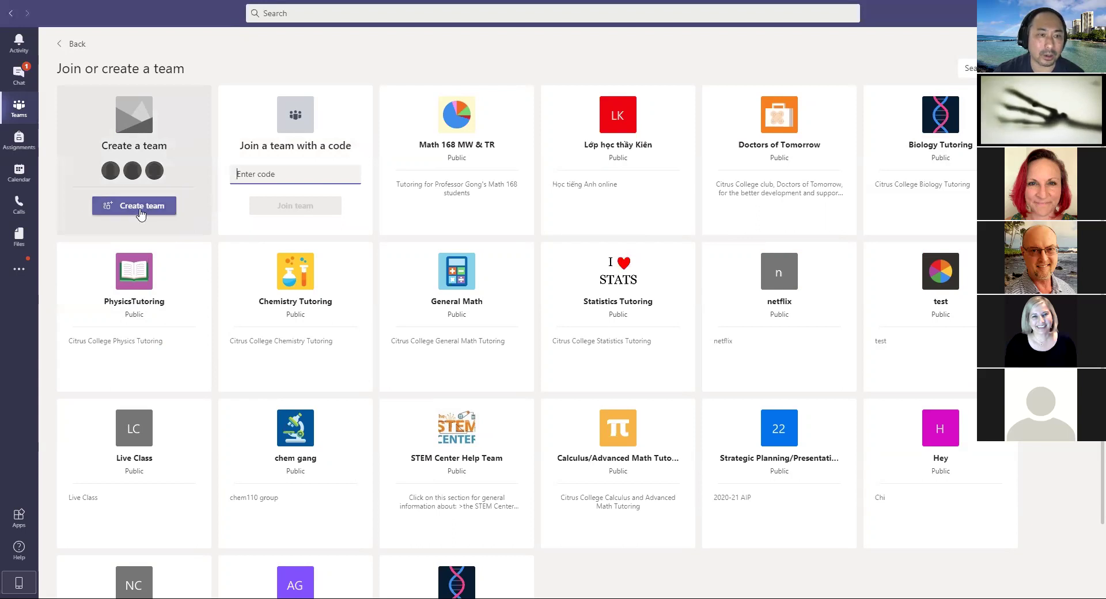
pyautogui.click(118, 212)
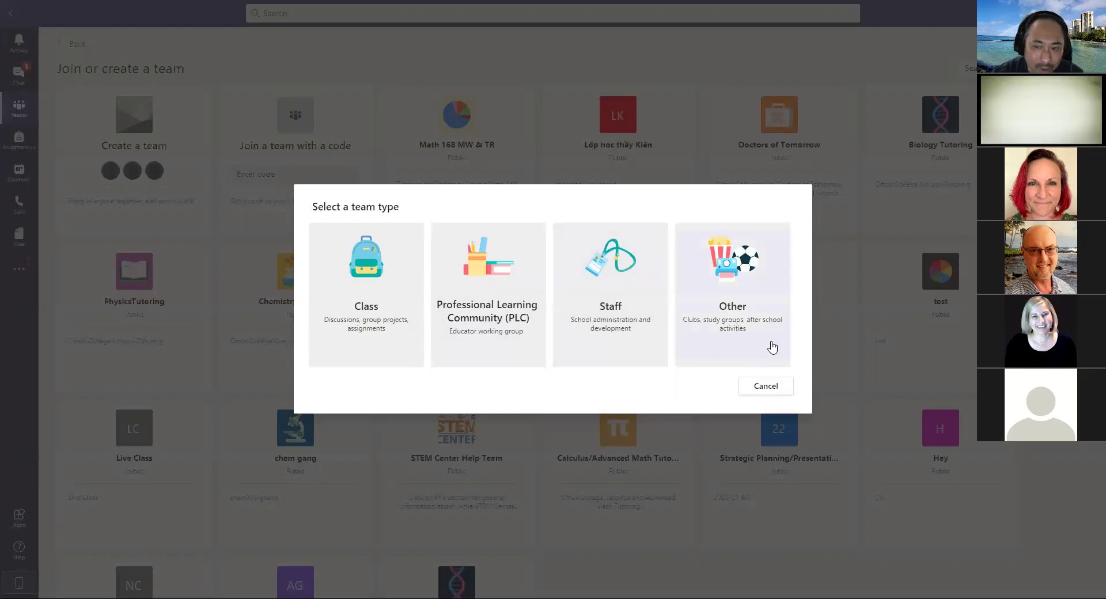
pyautogui.click(766, 385)
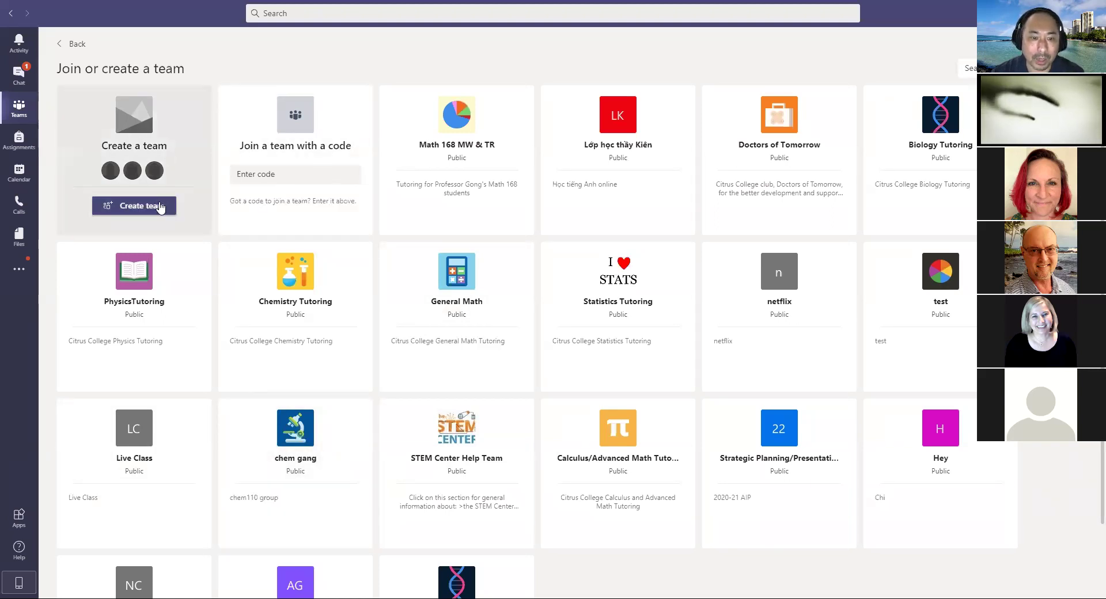
pyautogui.click(161, 206)
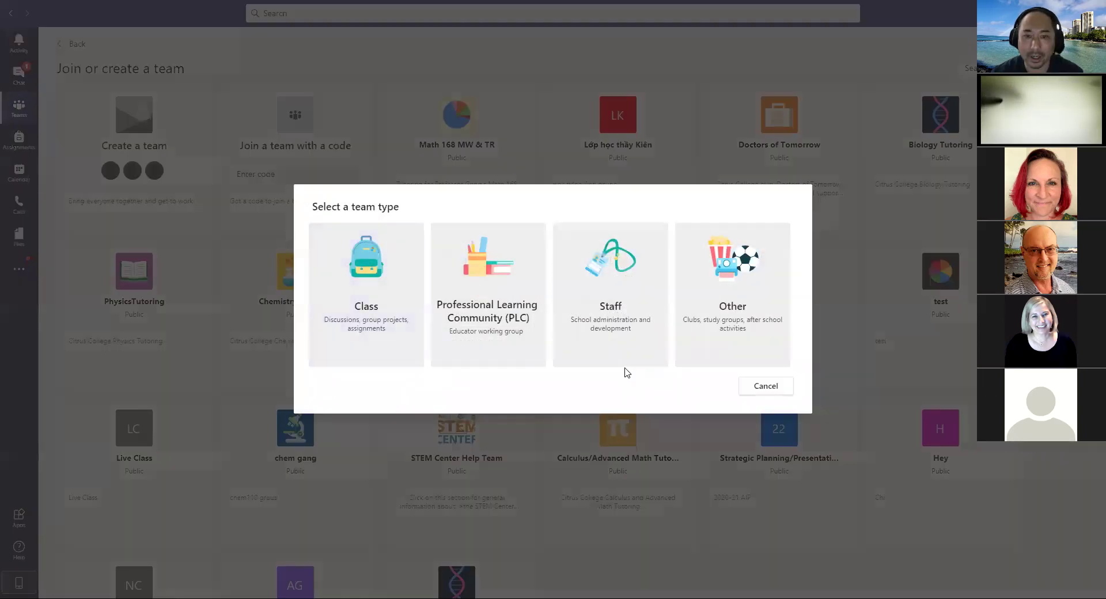
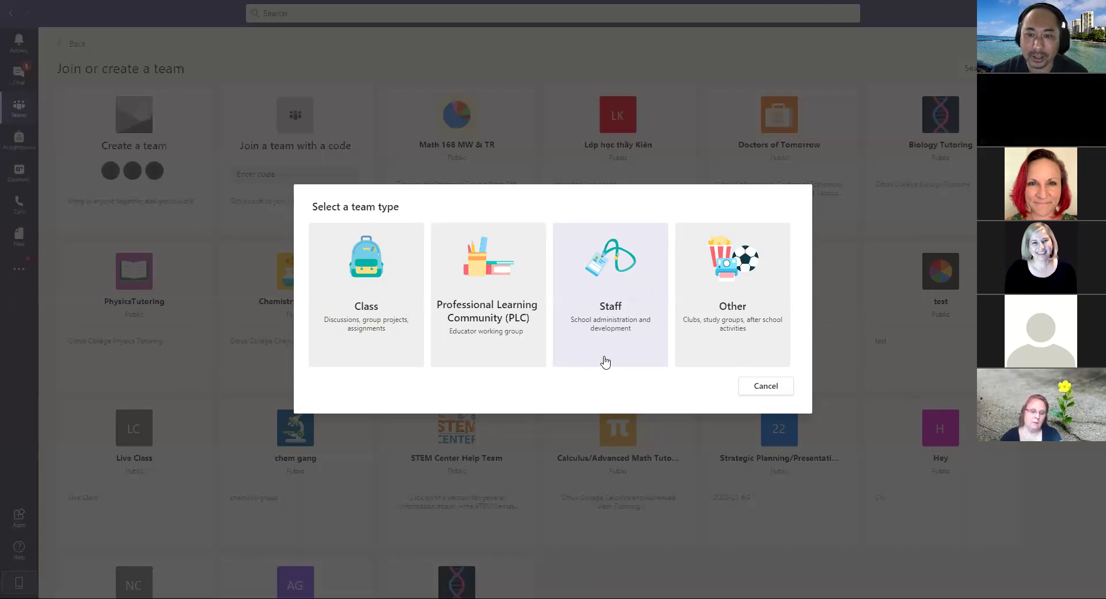
# Step: Create a Staff team named 'teams workshop' with Public privacy
pyautogui.click(612, 333)
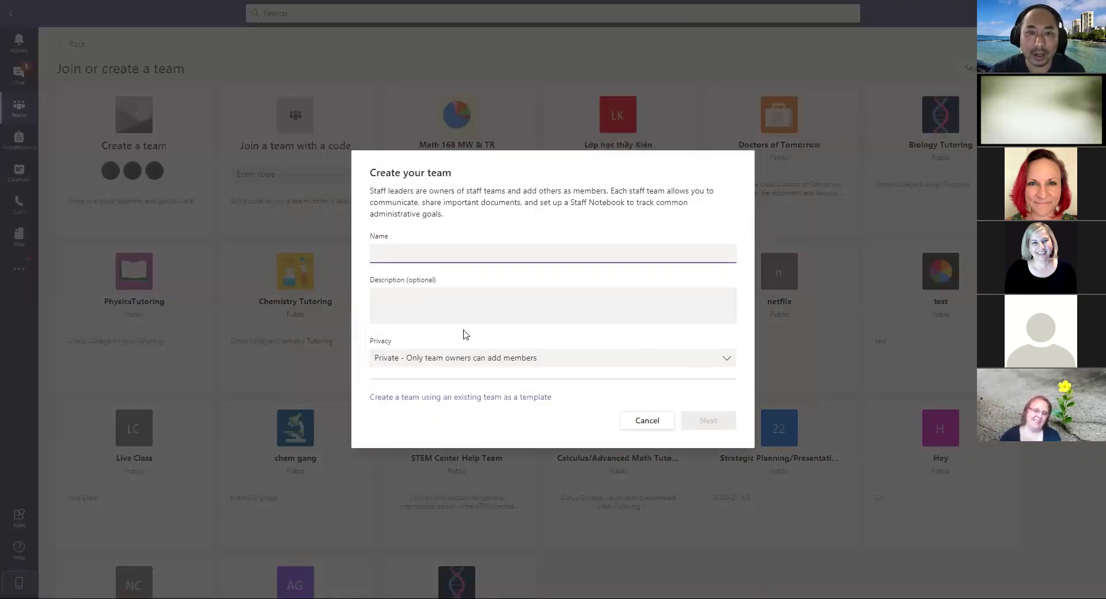
pyautogui.write('teams wo')
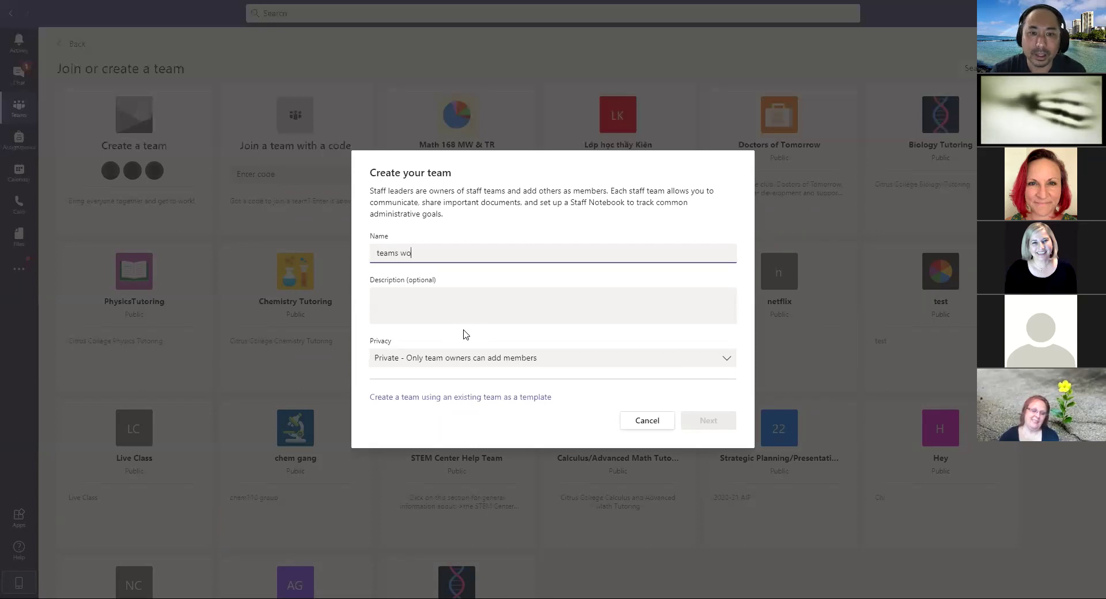
pyautogui.write('rkshop')
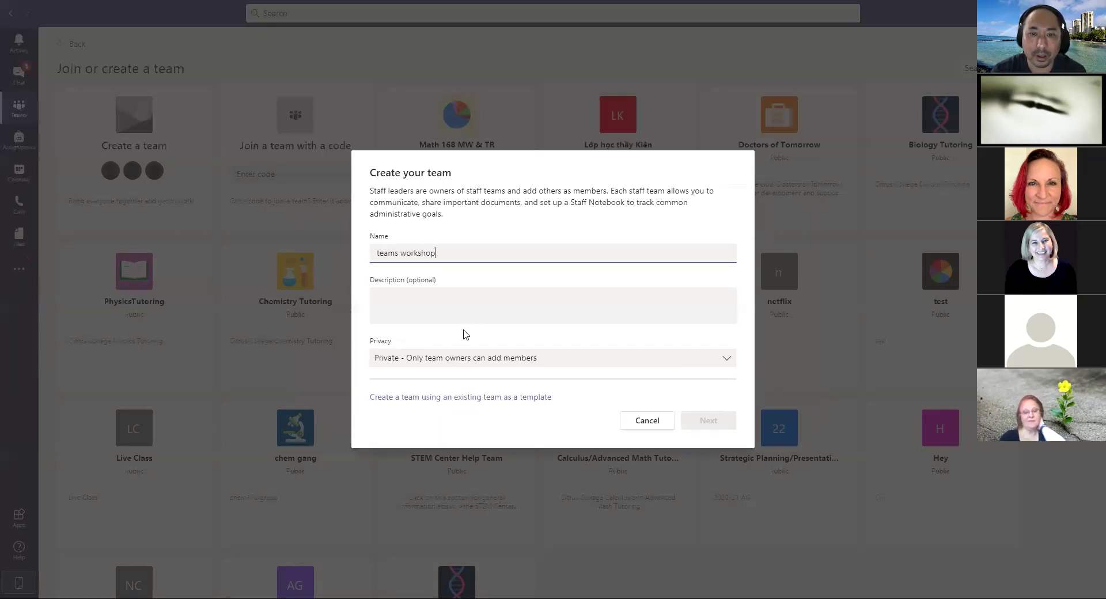
pyautogui.click(590, 360)
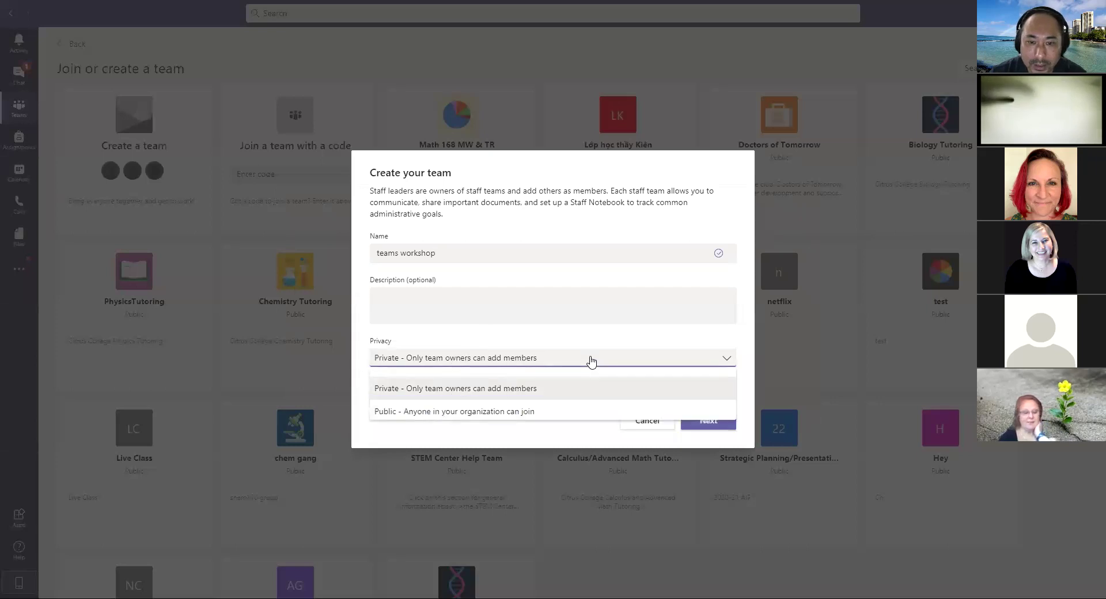
pyautogui.click(554, 413)
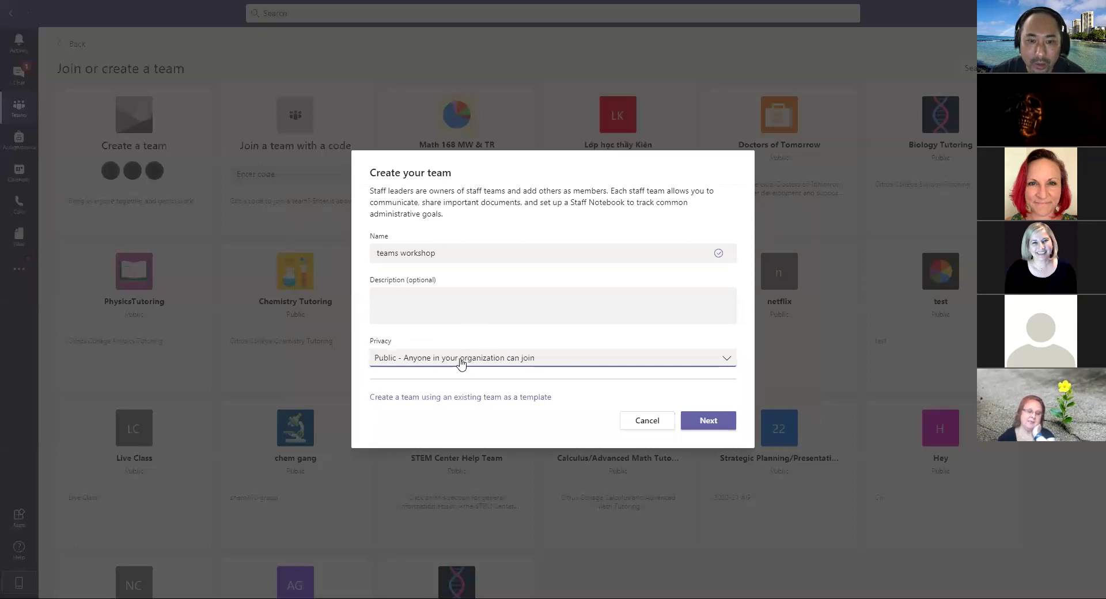
pyautogui.click(549, 360)
pyautogui.click(549, 361)
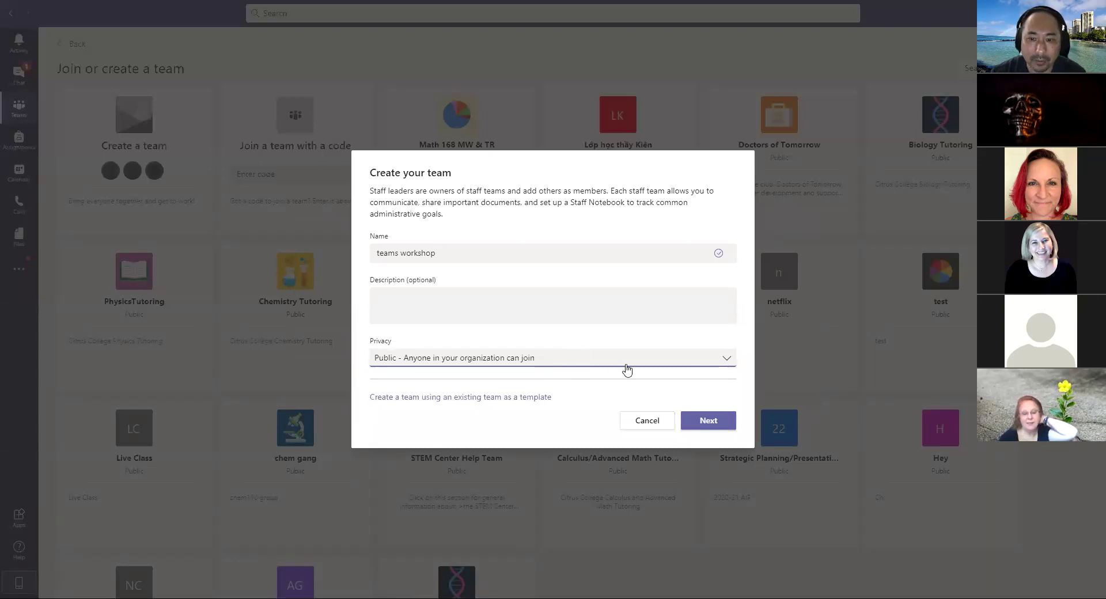
pyautogui.click(714, 420)
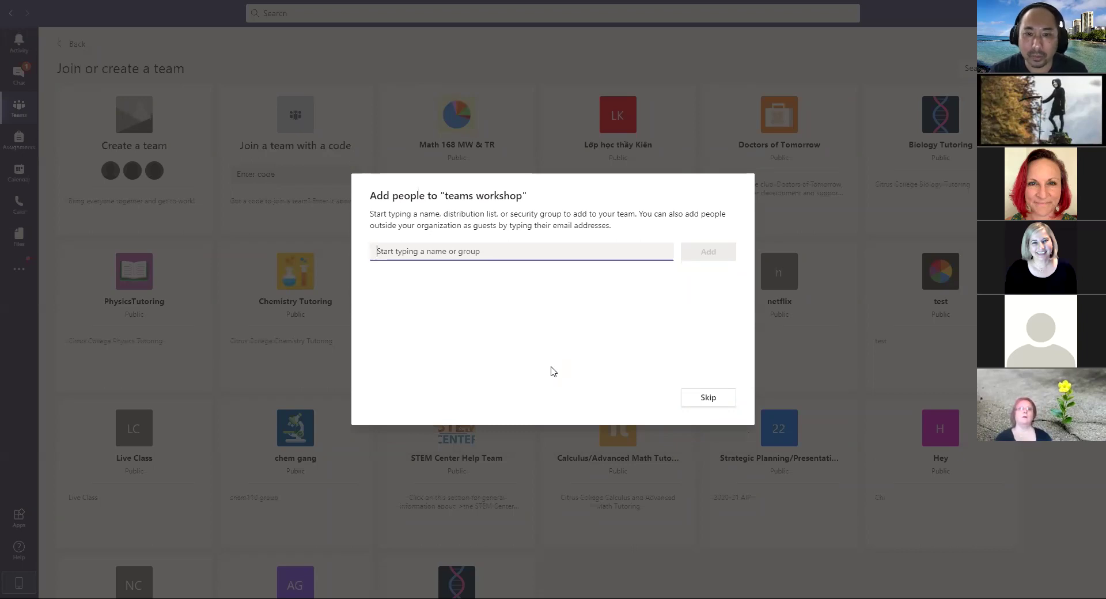
# Step: Add two suggested colleagues as team members, then close to open the General channel
pyautogui.write('sa')
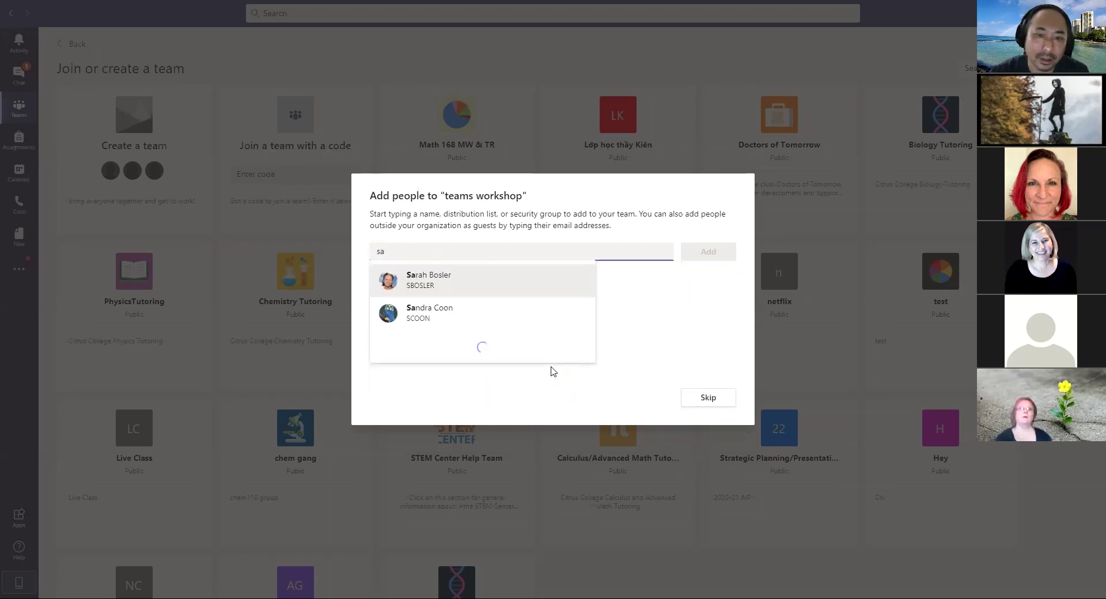
pyautogui.click(462, 284)
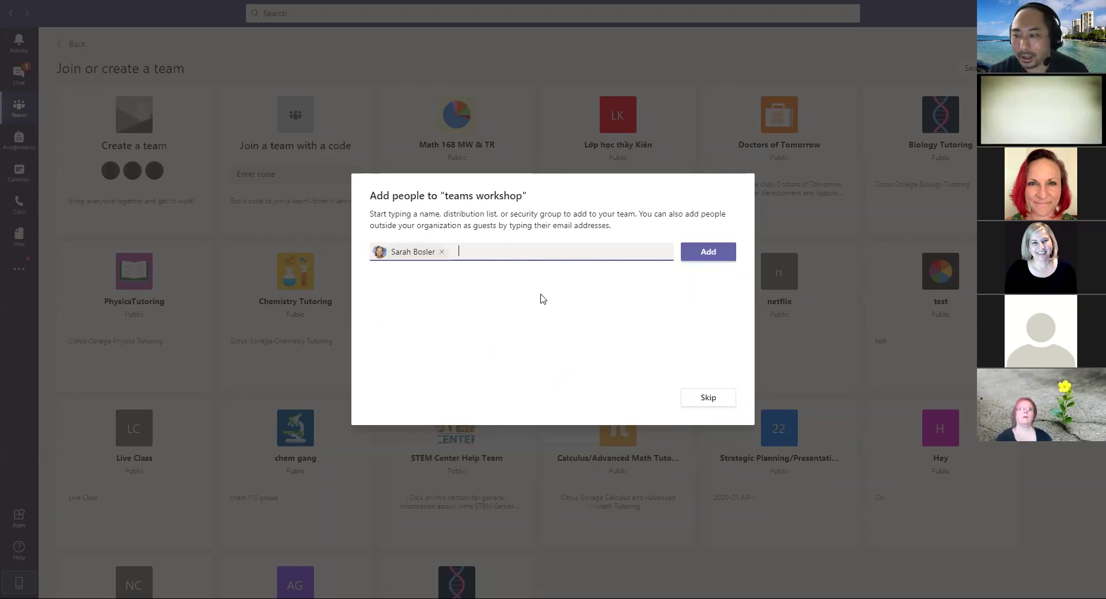
pyautogui.write('da')
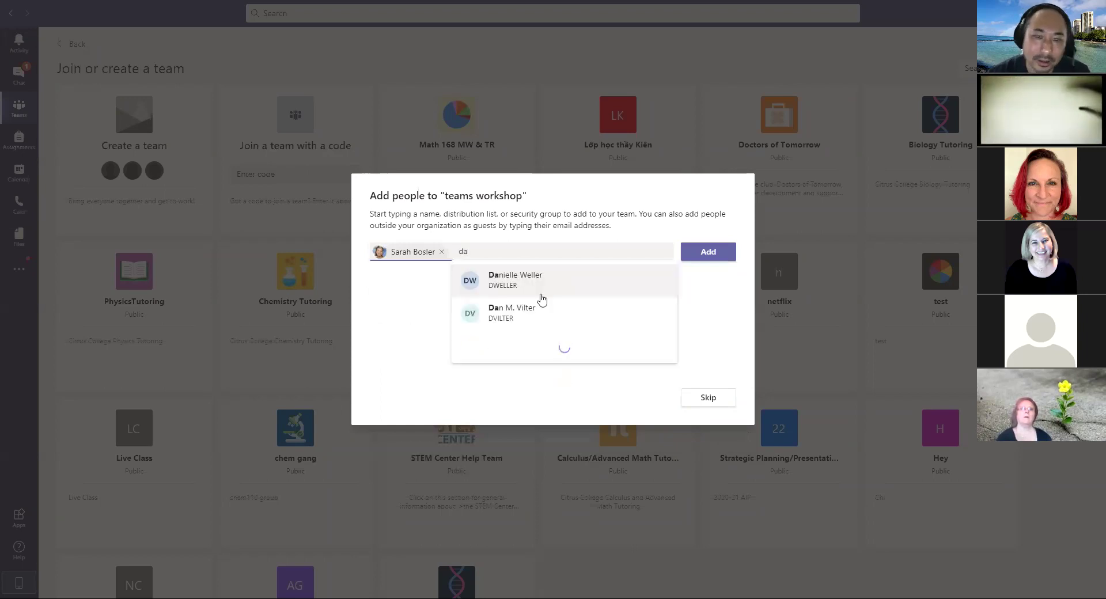
pyautogui.click(541, 298)
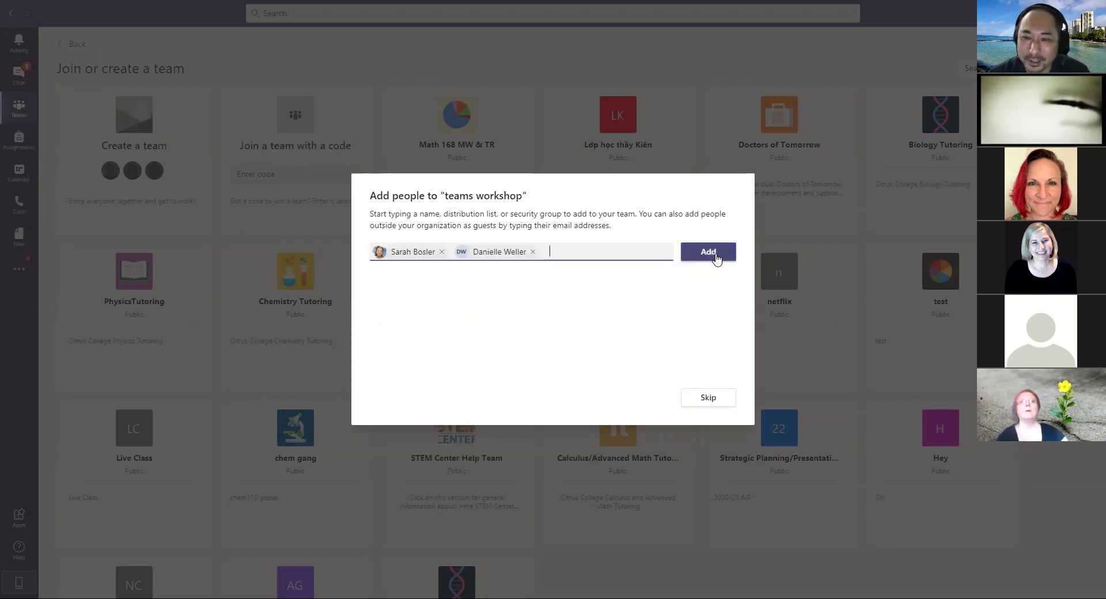
pyautogui.click(713, 253)
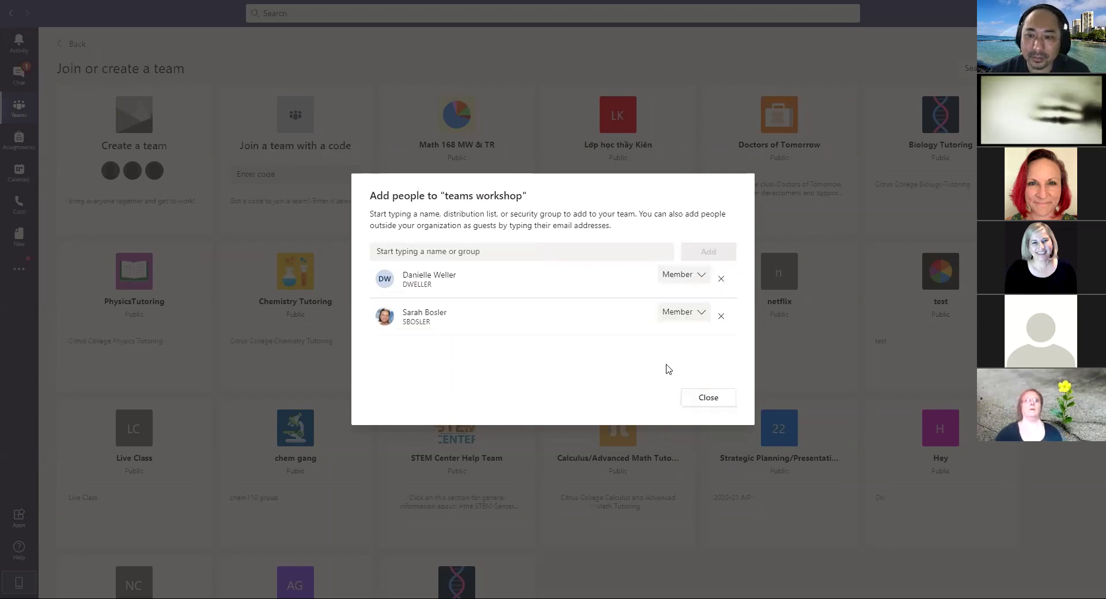
pyautogui.click(712, 397)
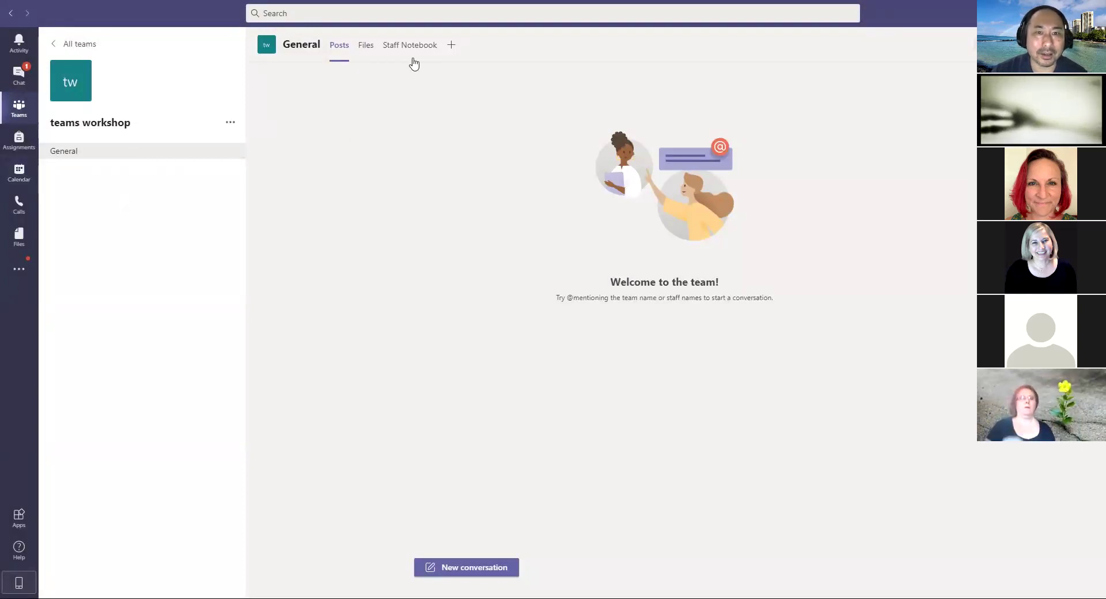
# Step: Open Manage team and expand Members and guests to see one owner and three members
pyautogui.click(230, 122)
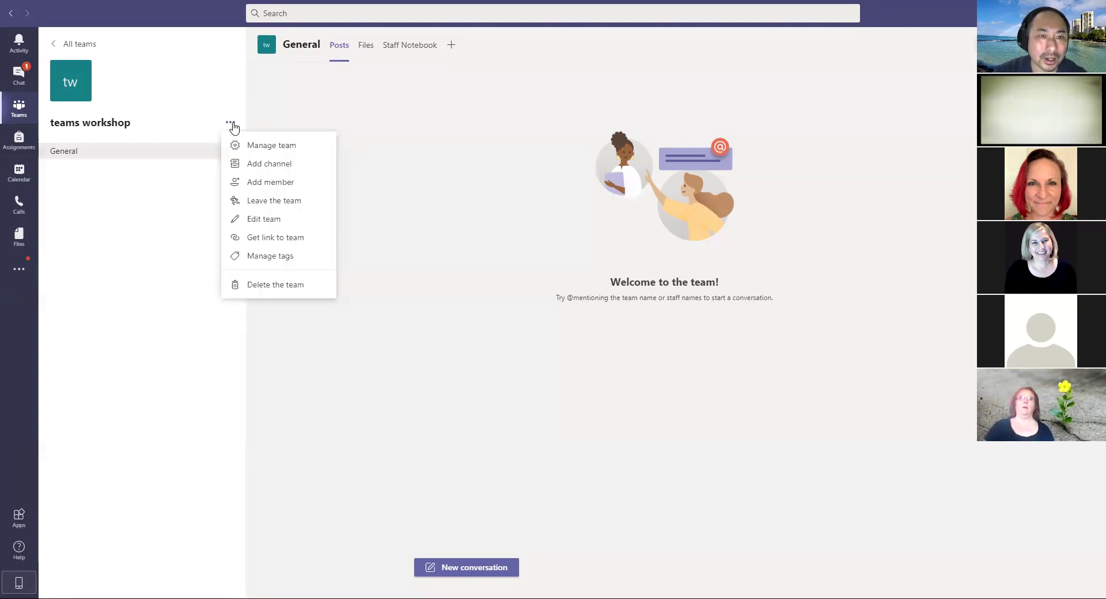
pyautogui.click(271, 152)
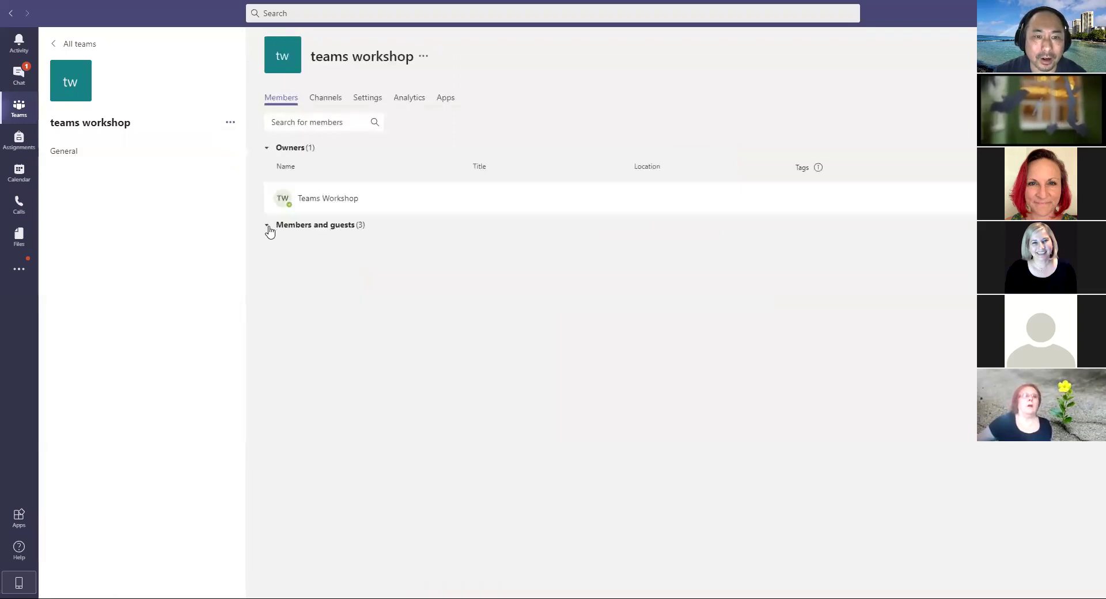
pyautogui.click(266, 225)
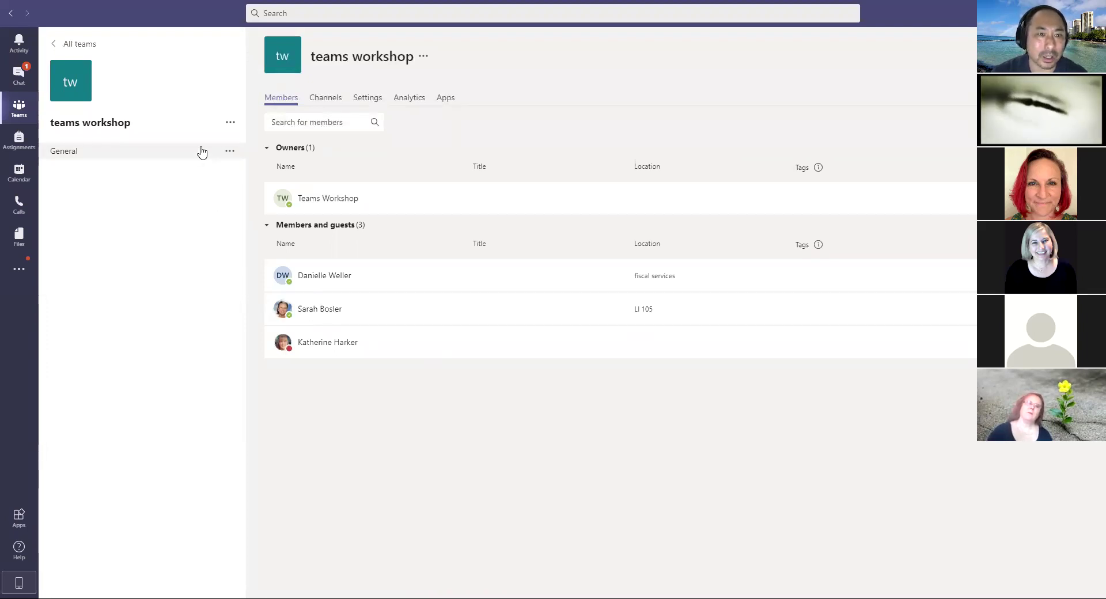
pyautogui.click(231, 124)
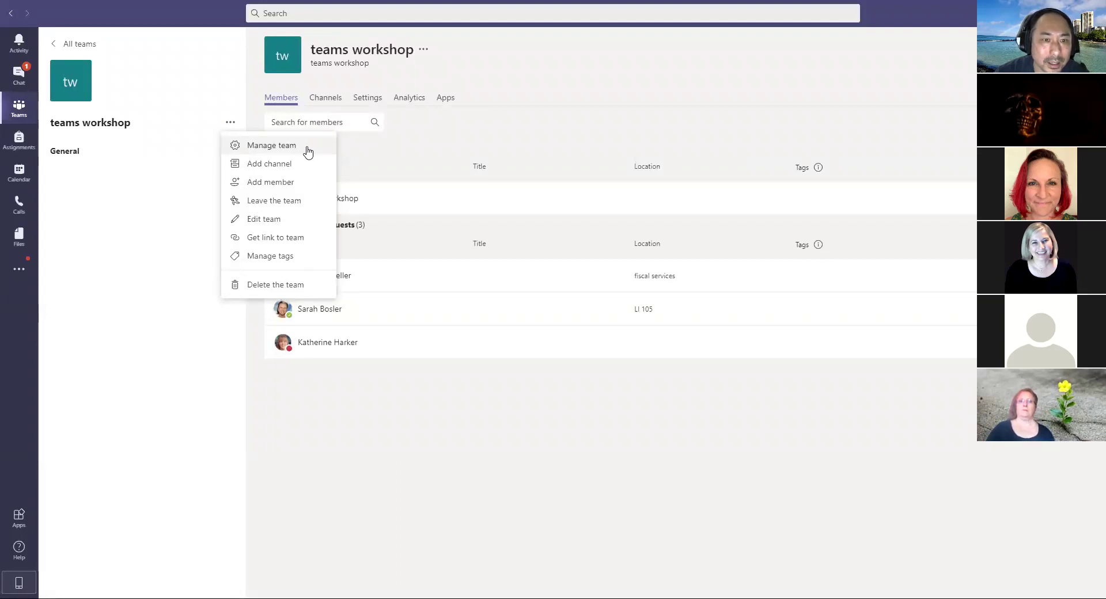
# Step: Copy the team link via Get link to team, then return to the General channel posts
pyautogui.click(298, 242)
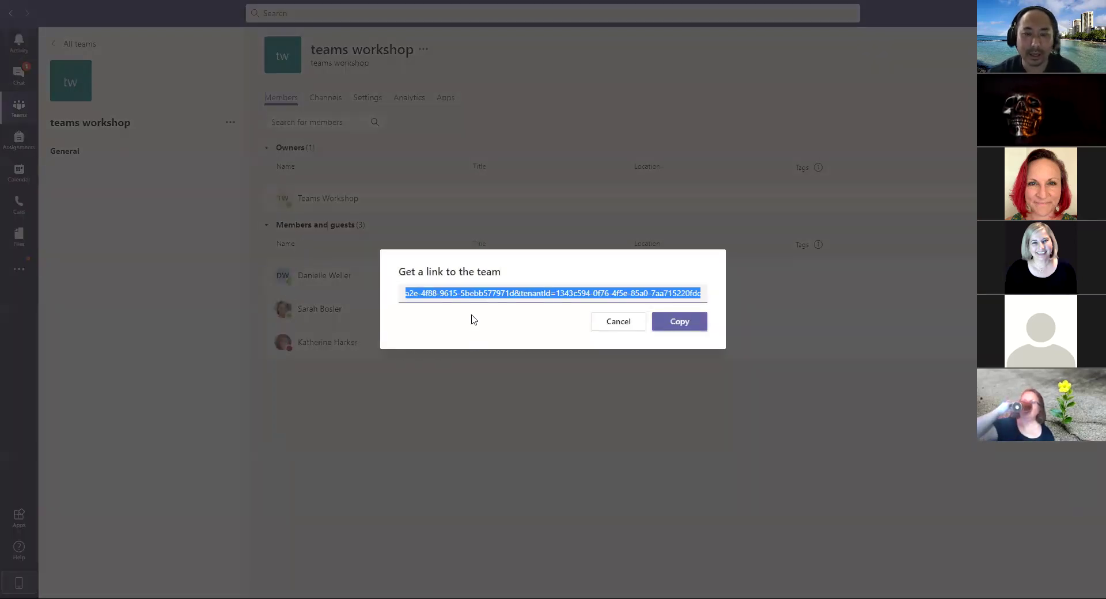
pyautogui.click(689, 327)
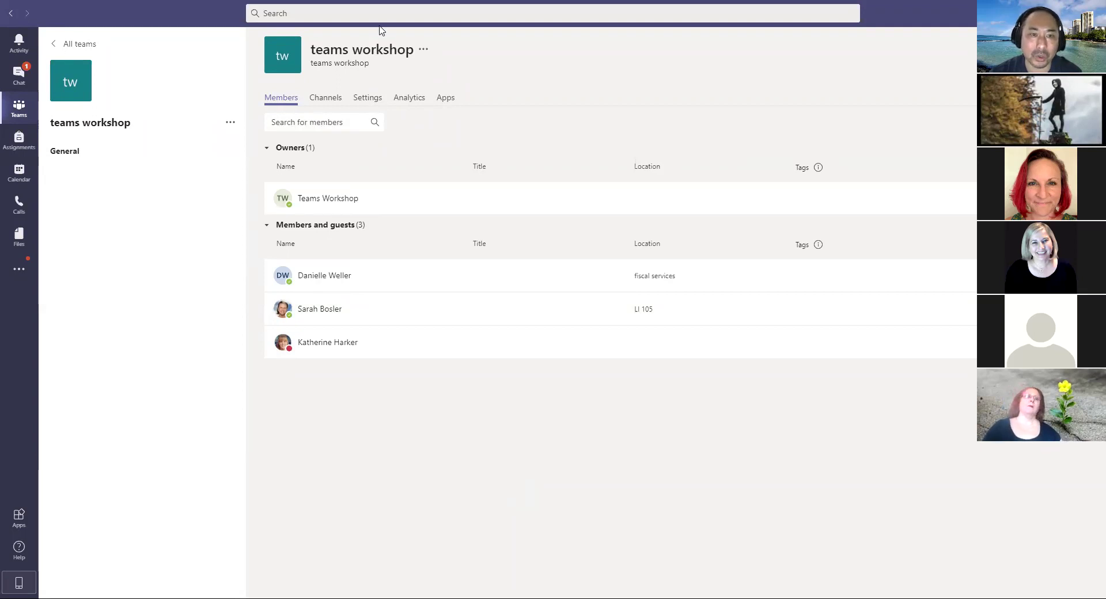
pyautogui.click(231, 124)
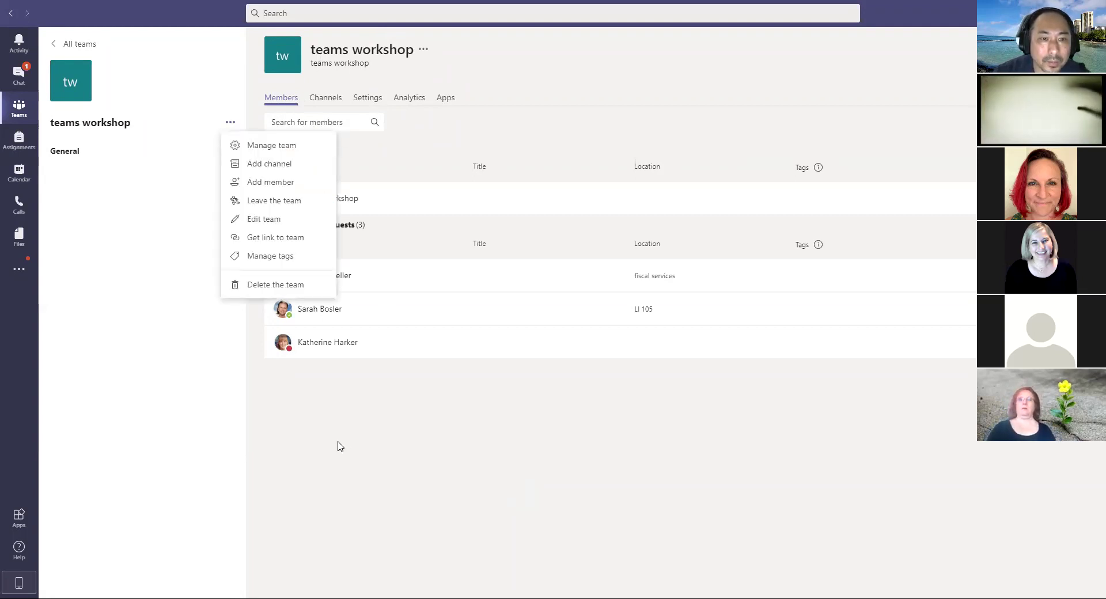
pyautogui.click(197, 252)
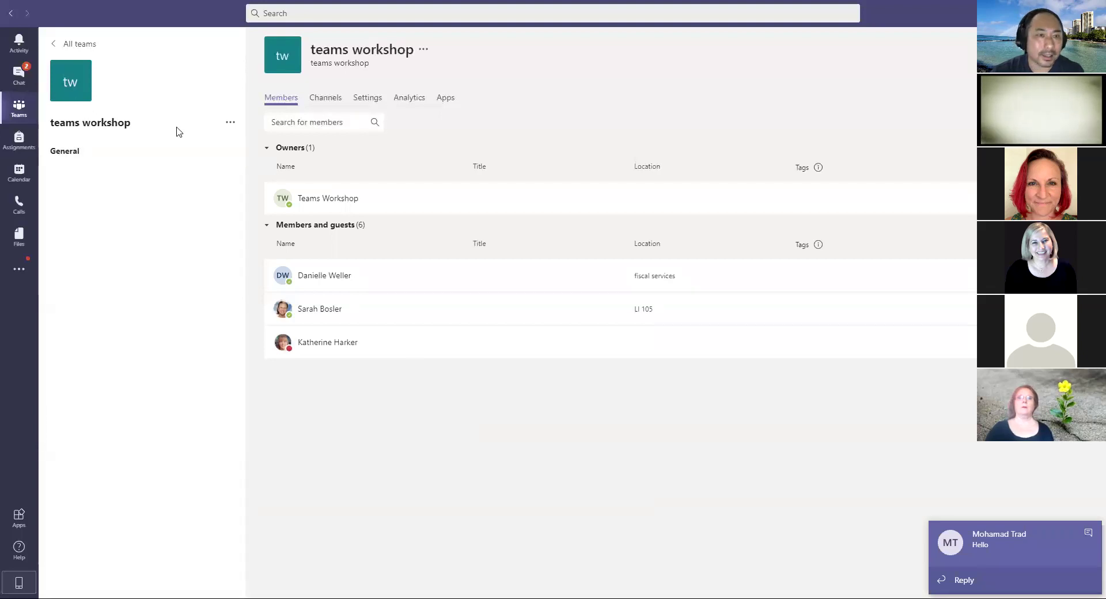
pyautogui.click(75, 154)
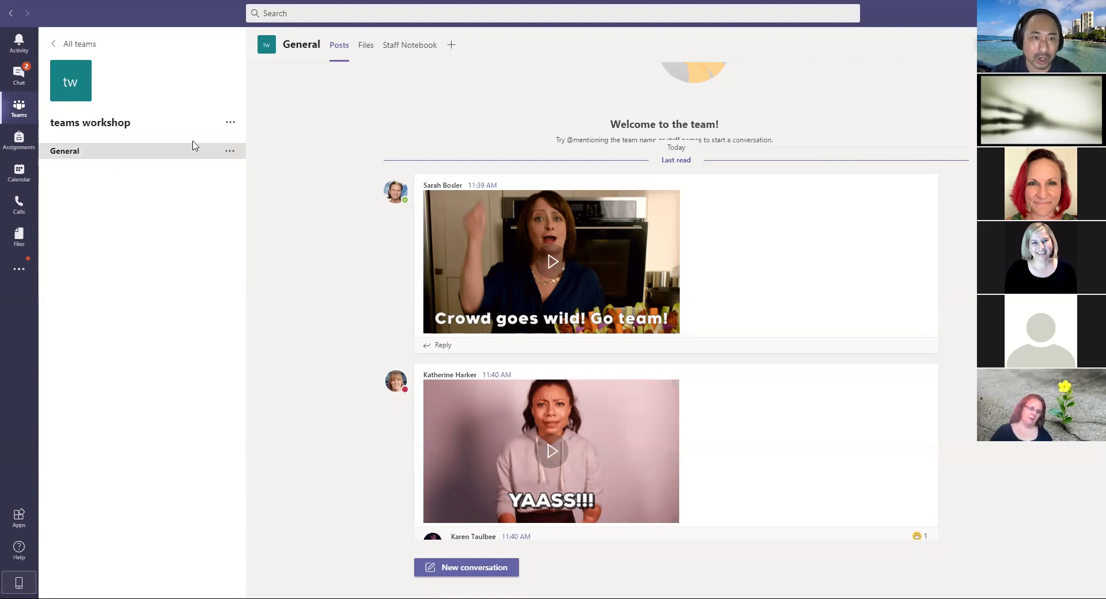
# Step: Look over the General channel's and the team's option menus without choosing anything
pyautogui.click(229, 154)
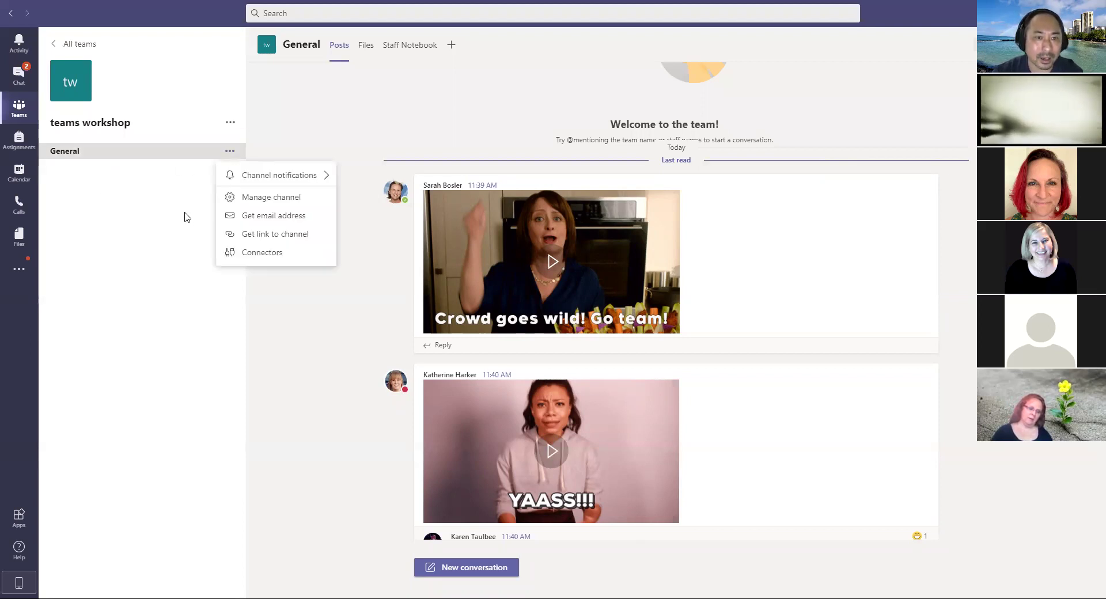
pyautogui.click(182, 218)
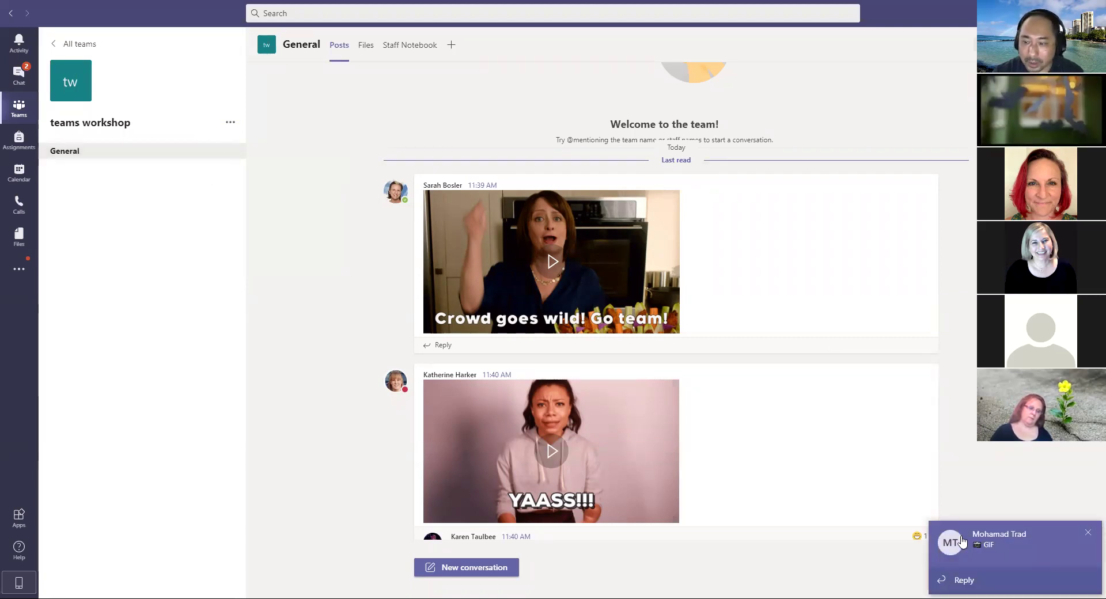
pyautogui.click(229, 122)
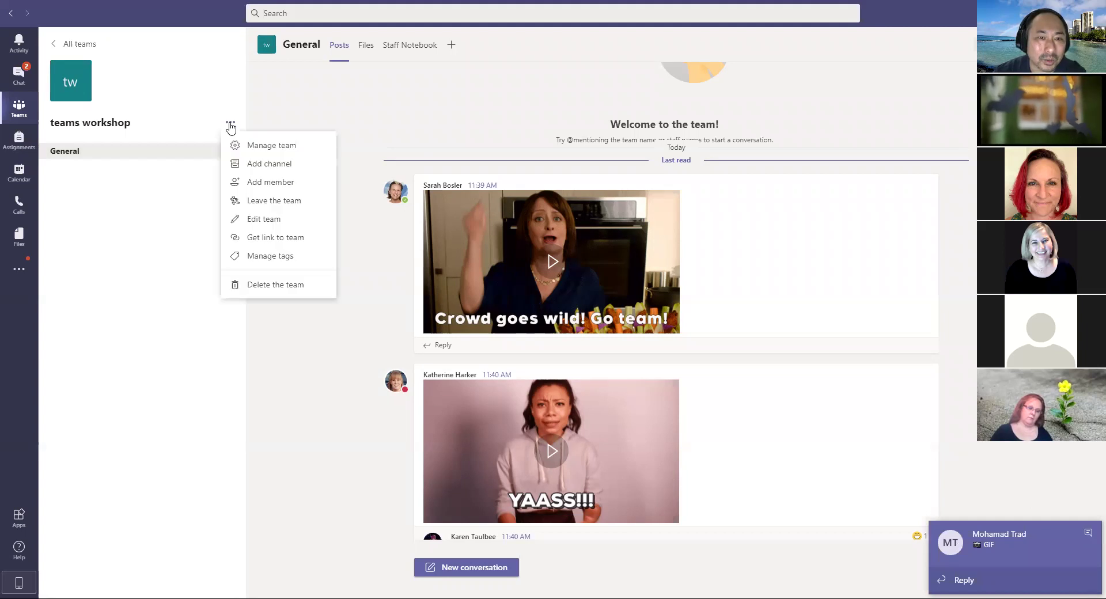
pyautogui.click(193, 185)
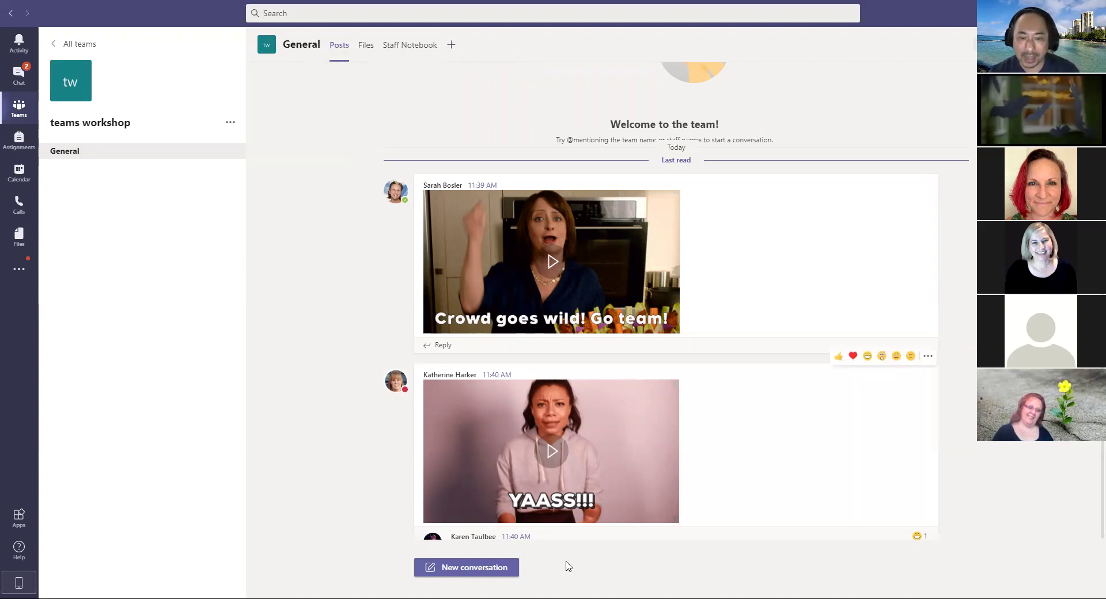
# Step: Start a new conversation in General and send 'hello'
pyautogui.scroll(-3, 797, 536)
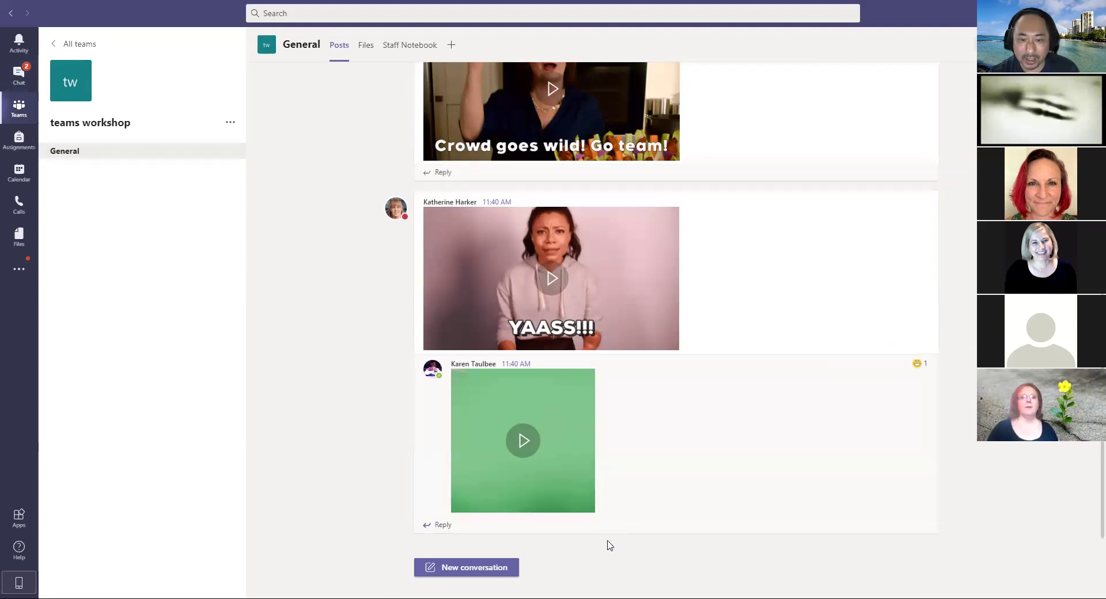
pyautogui.hotkey('alt', 'shift', 'c')
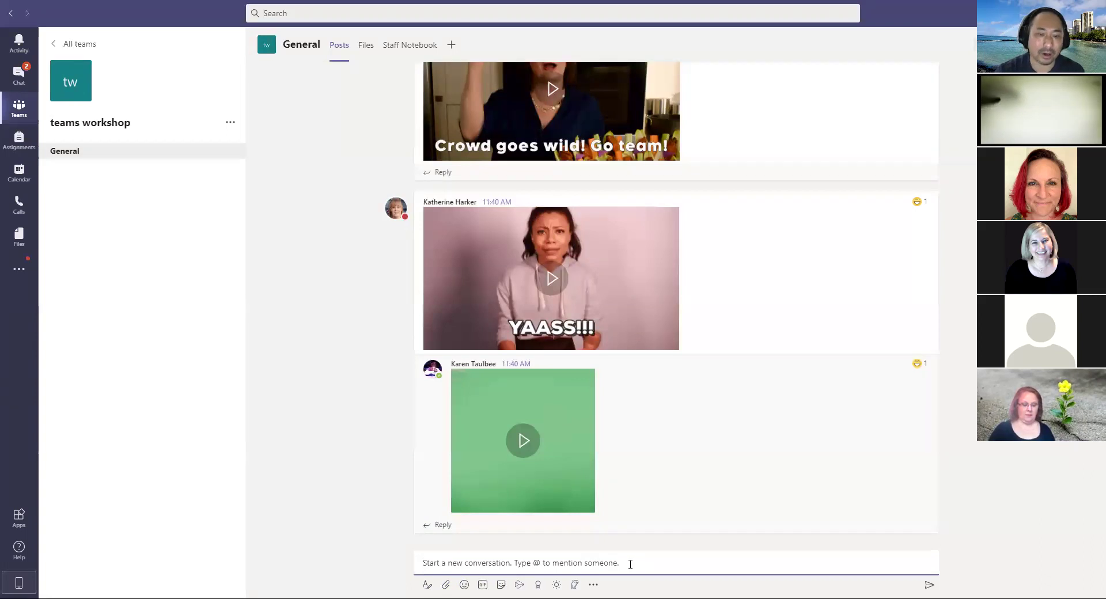
pyautogui.write('hello')
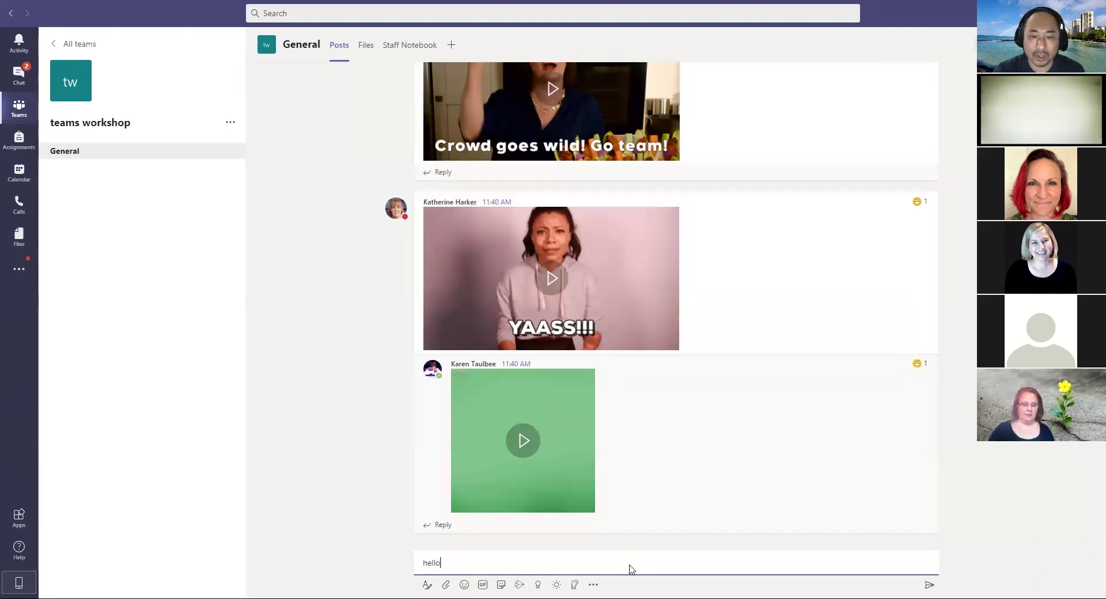
pyautogui.press('Return')
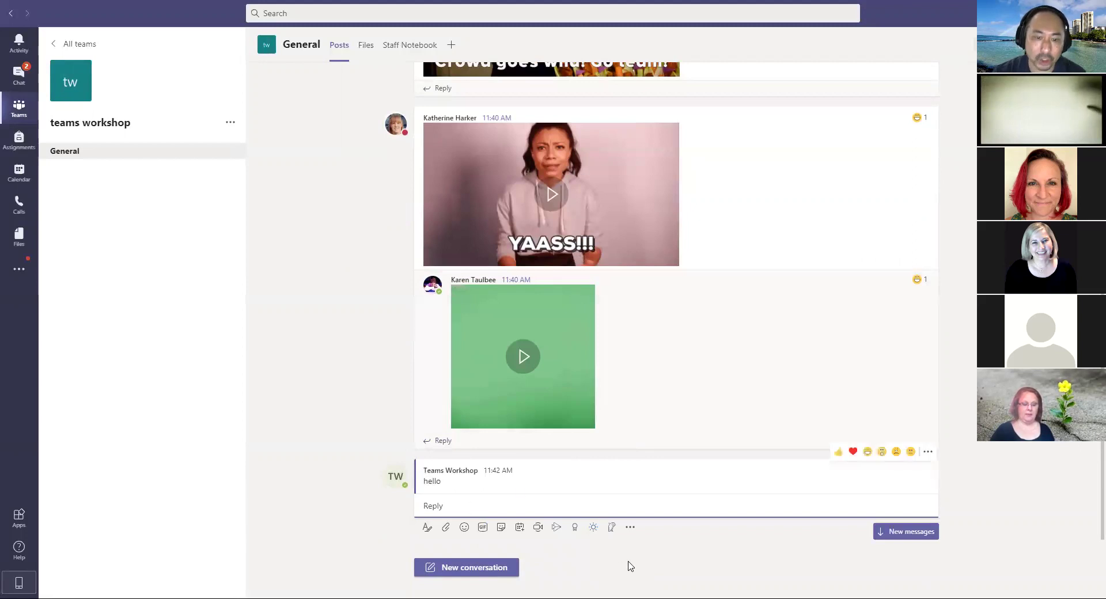
pyautogui.write('@')
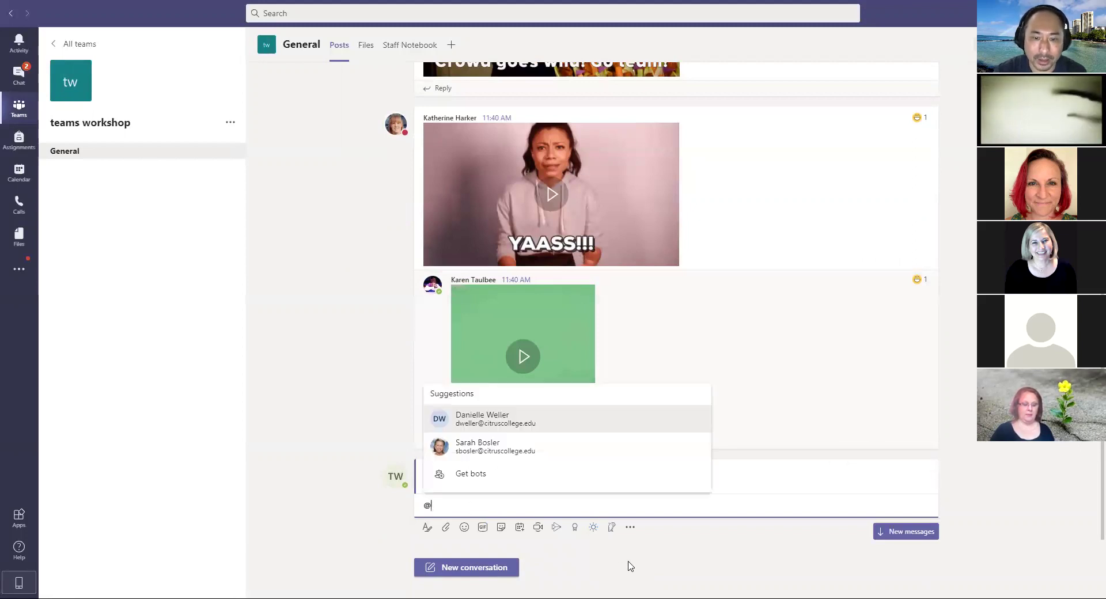
pyautogui.write('s')
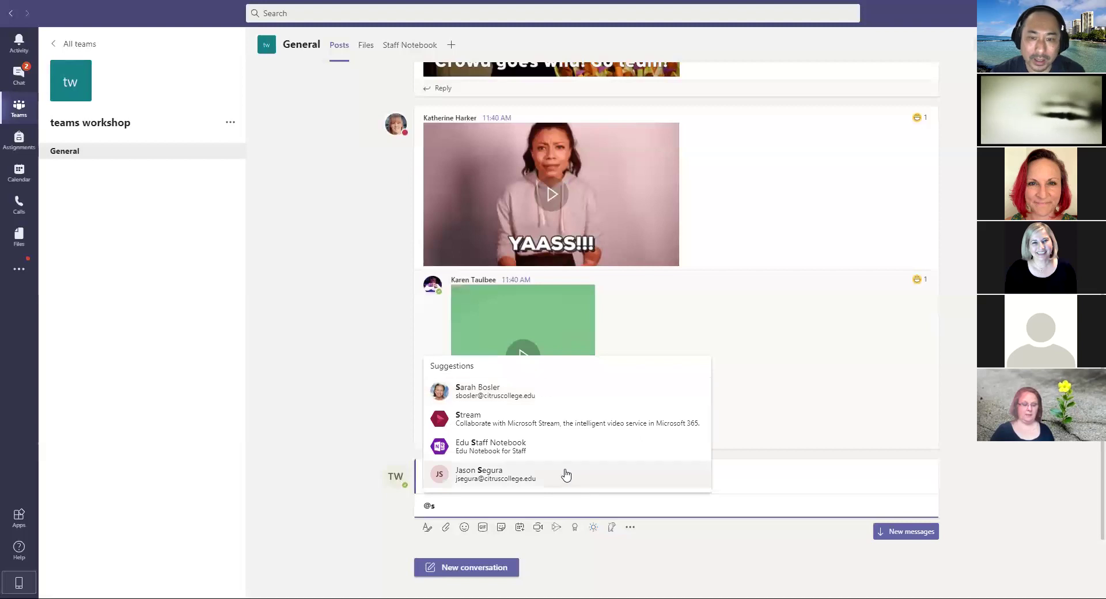
pyautogui.click(526, 390)
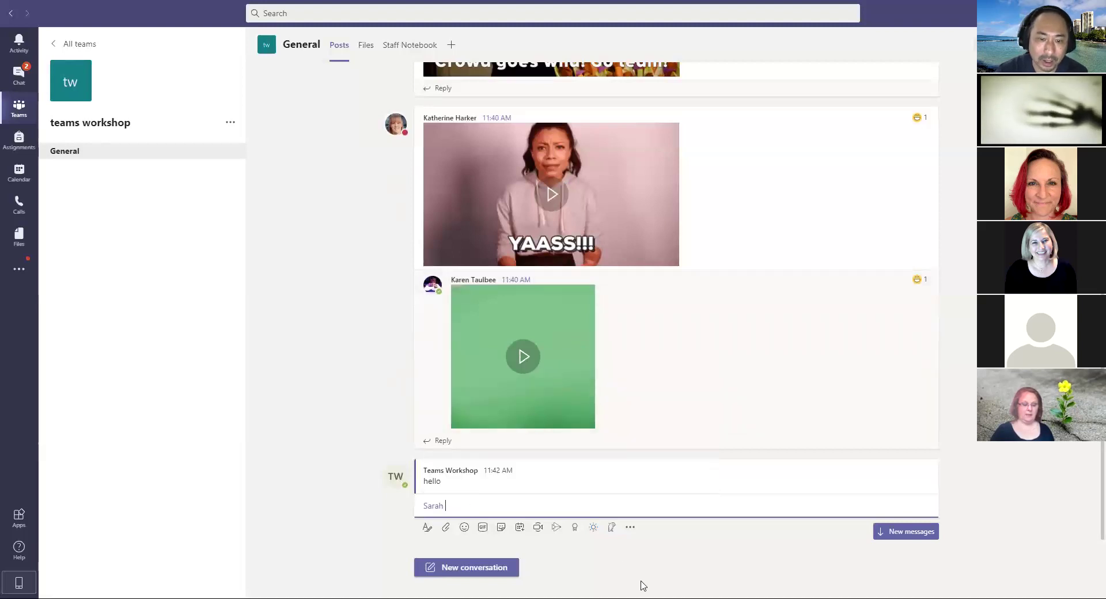
pyautogui.write('le')
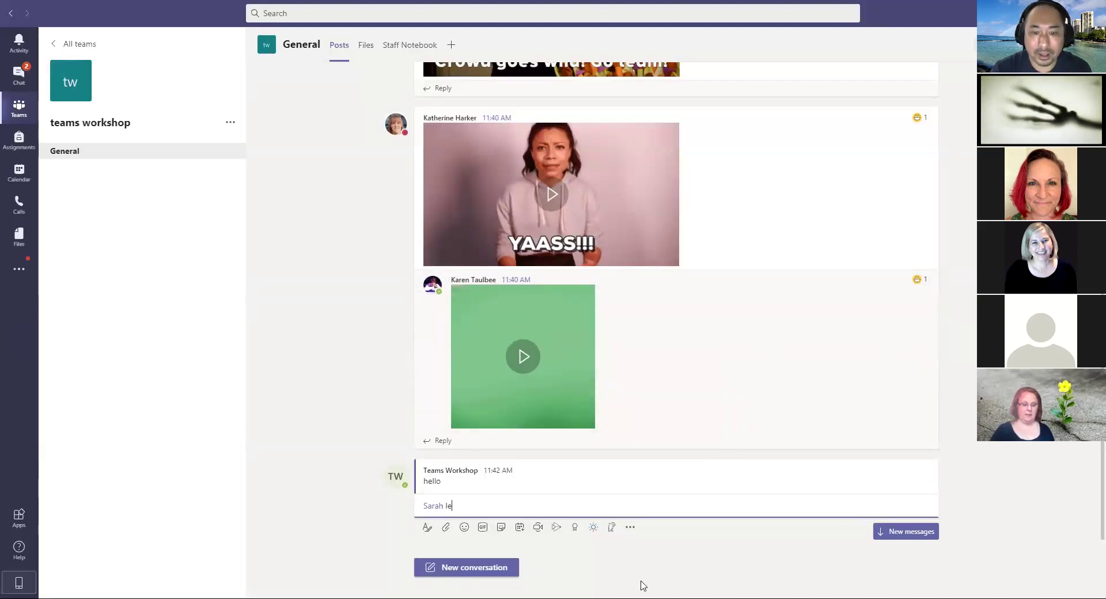
pyautogui.write('ts get ')
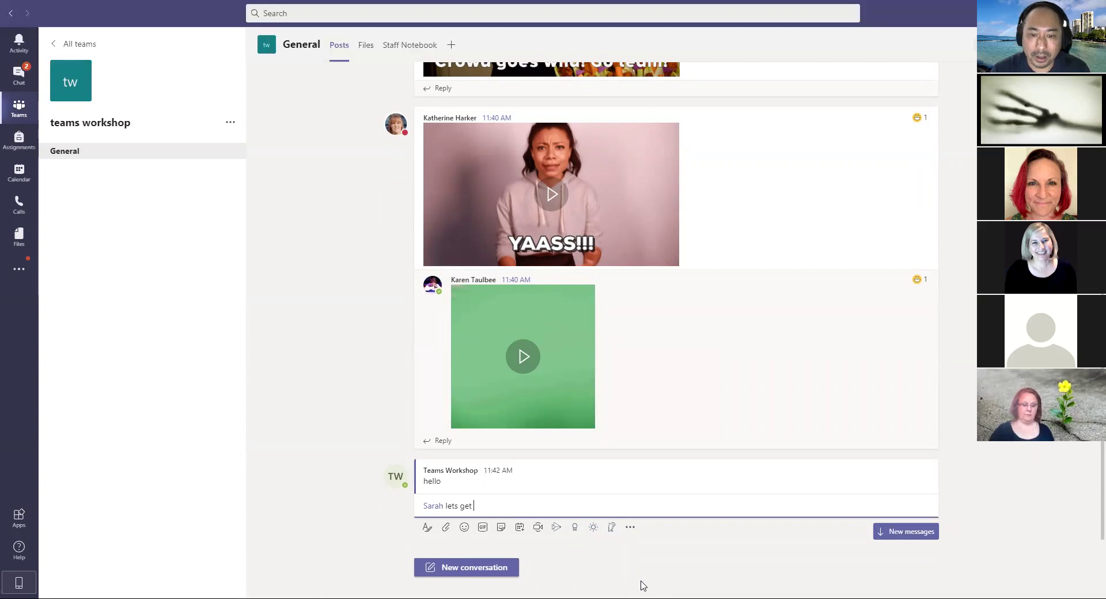
pyautogui.write('moving')
pyautogui.press('Return')
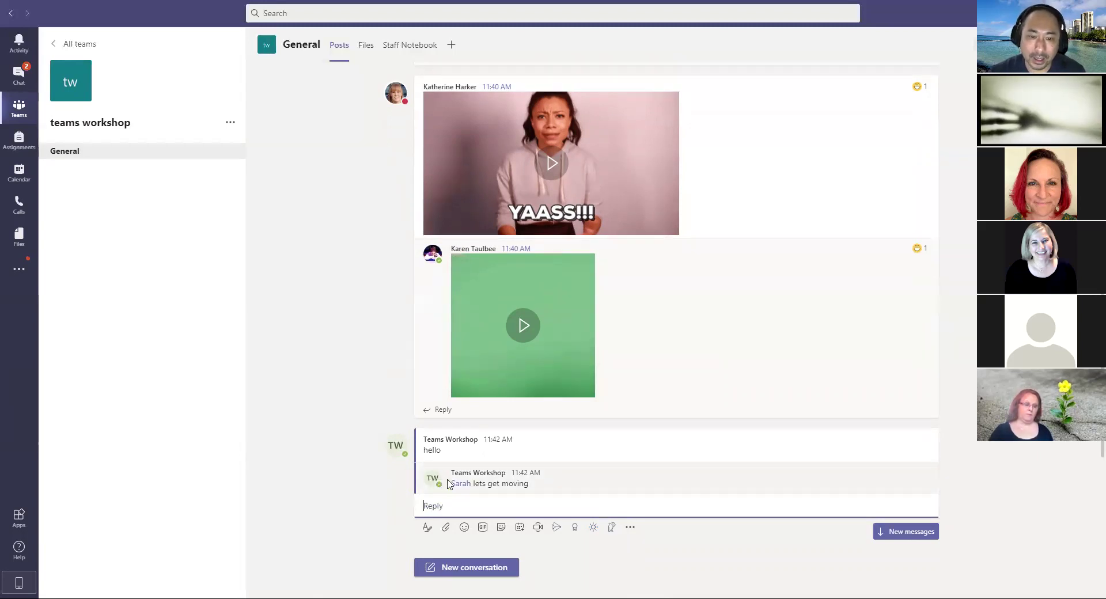
pyautogui.moveTo(458, 487)
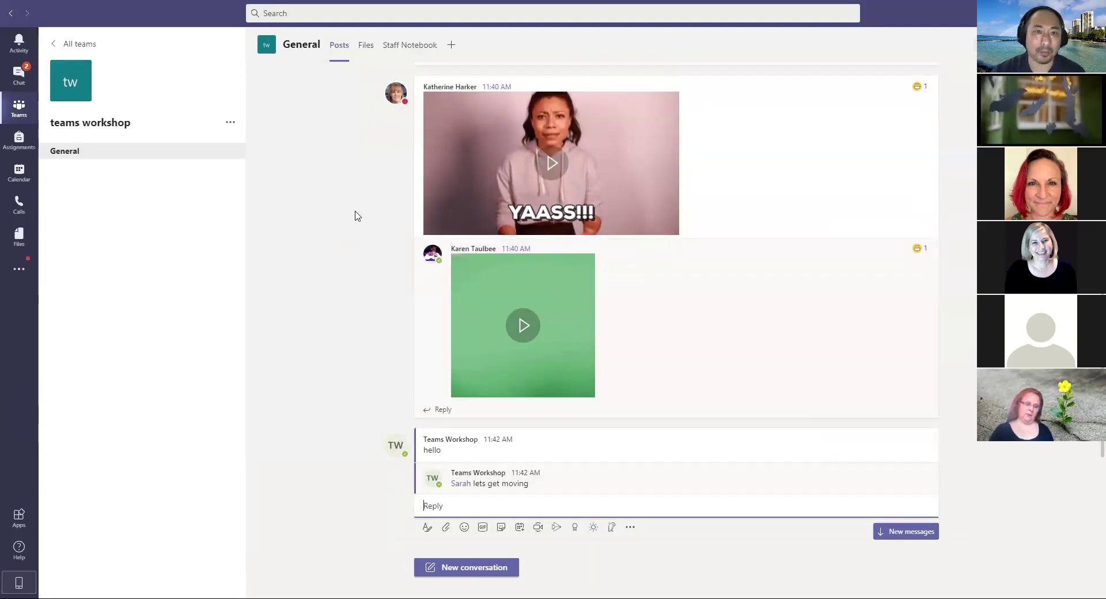
# Step: Browse the General Files (Halloween Zoom.mp4) and Staff Notebook tabs, then return to All teams
pyautogui.click(368, 50)
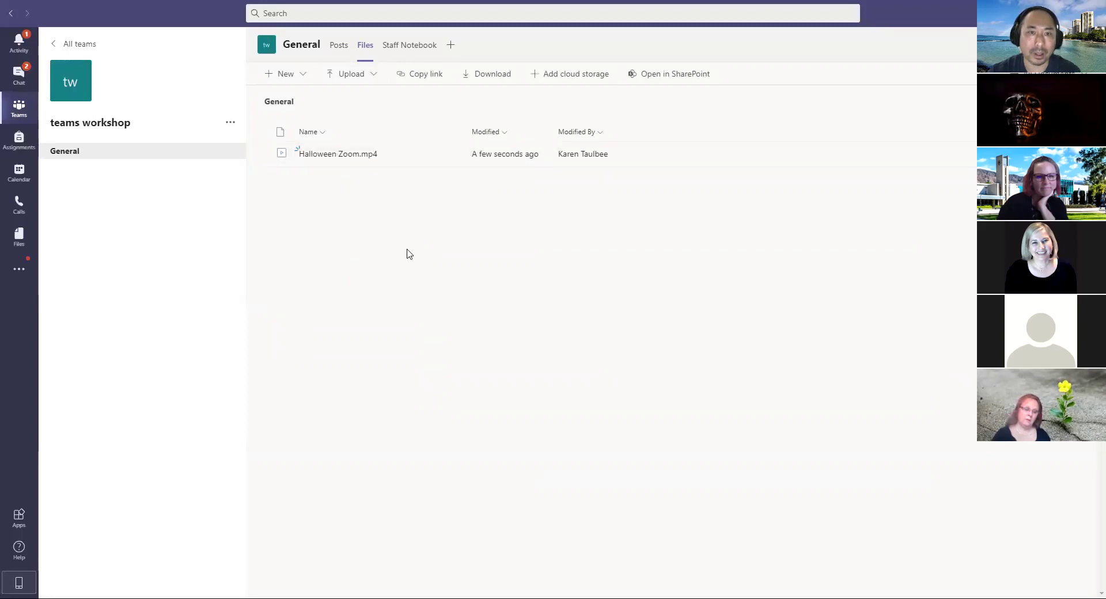
pyautogui.click(413, 53)
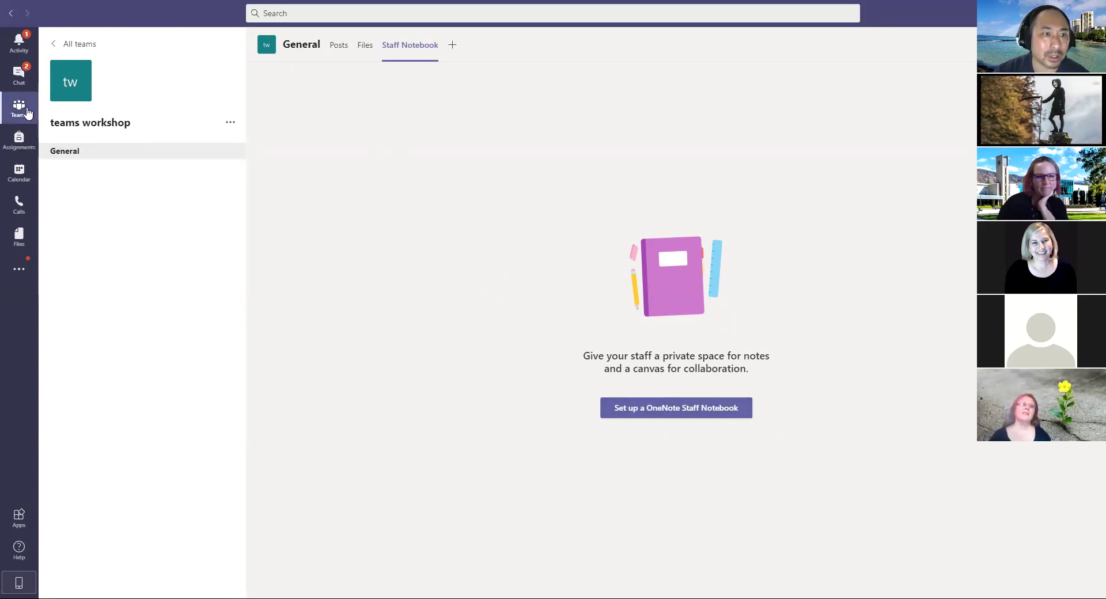
pyautogui.click(55, 43)
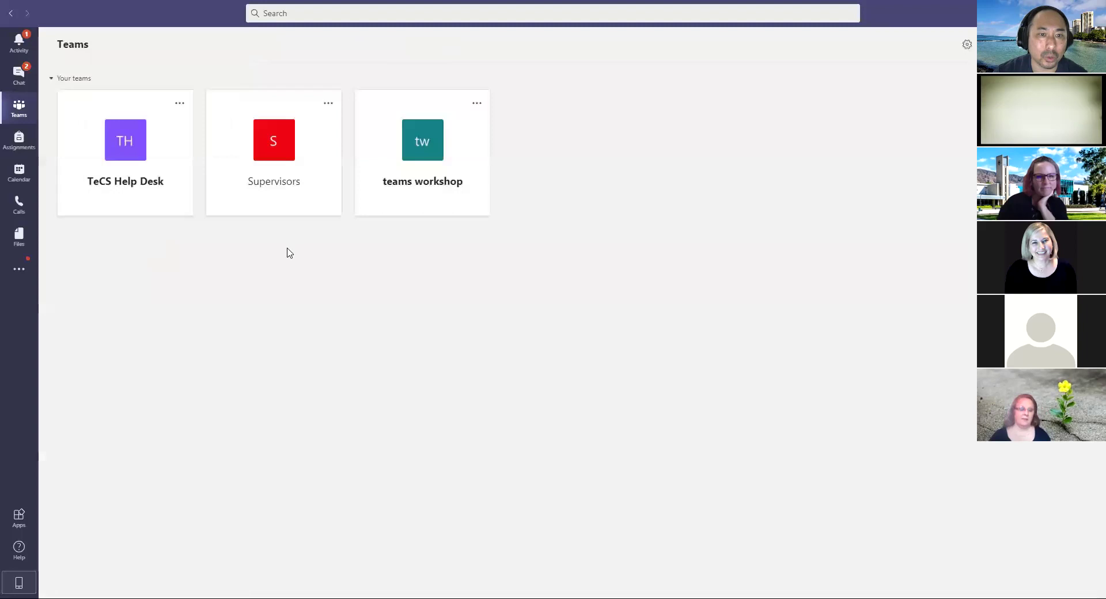
pyautogui.click(141, 166)
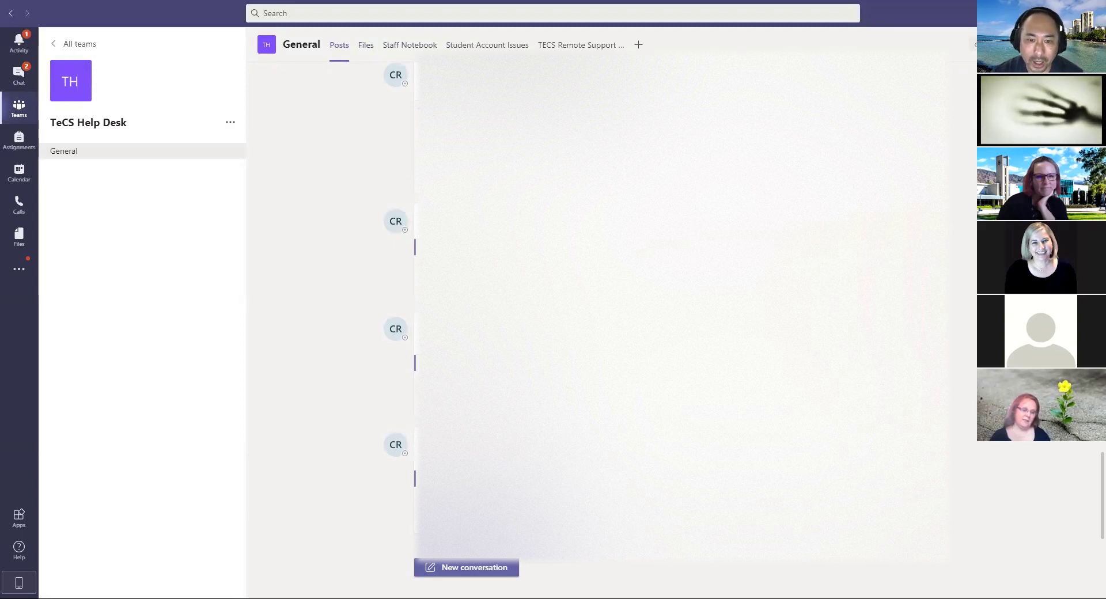
pyautogui.scroll(3, 679, 288)
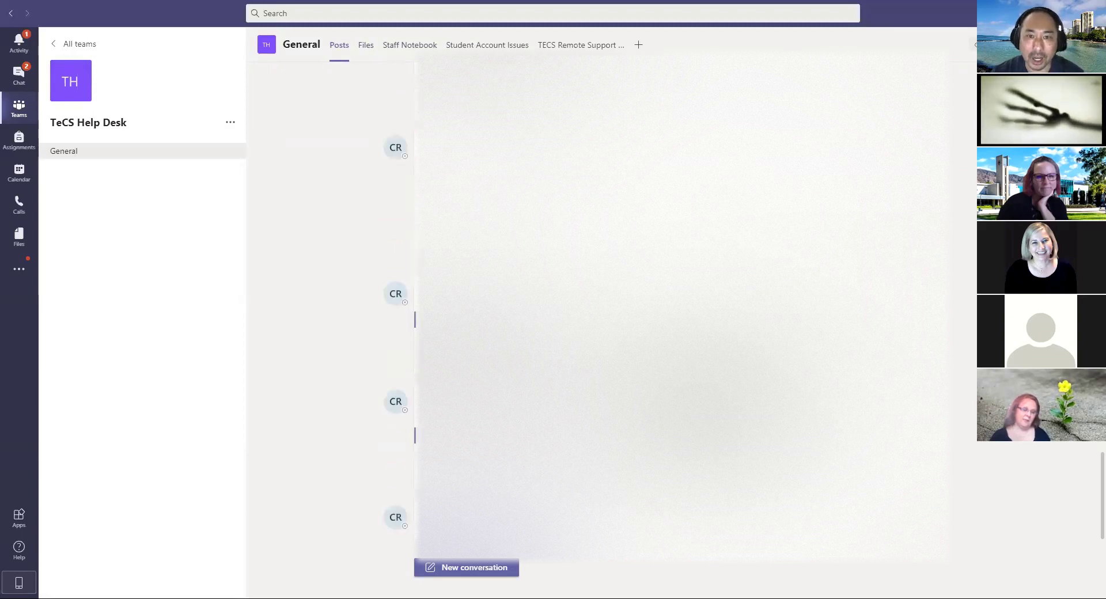
pyautogui.scroll(5, 680, 305)
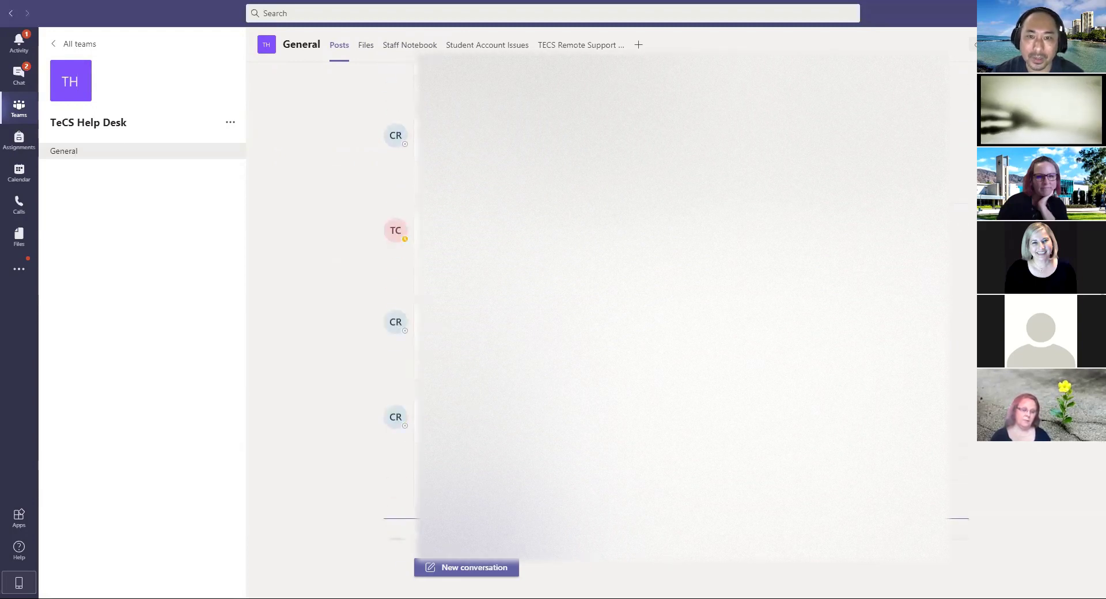
pyautogui.scroll(3, 680, 305)
pyautogui.scroll(-6, 680, 305)
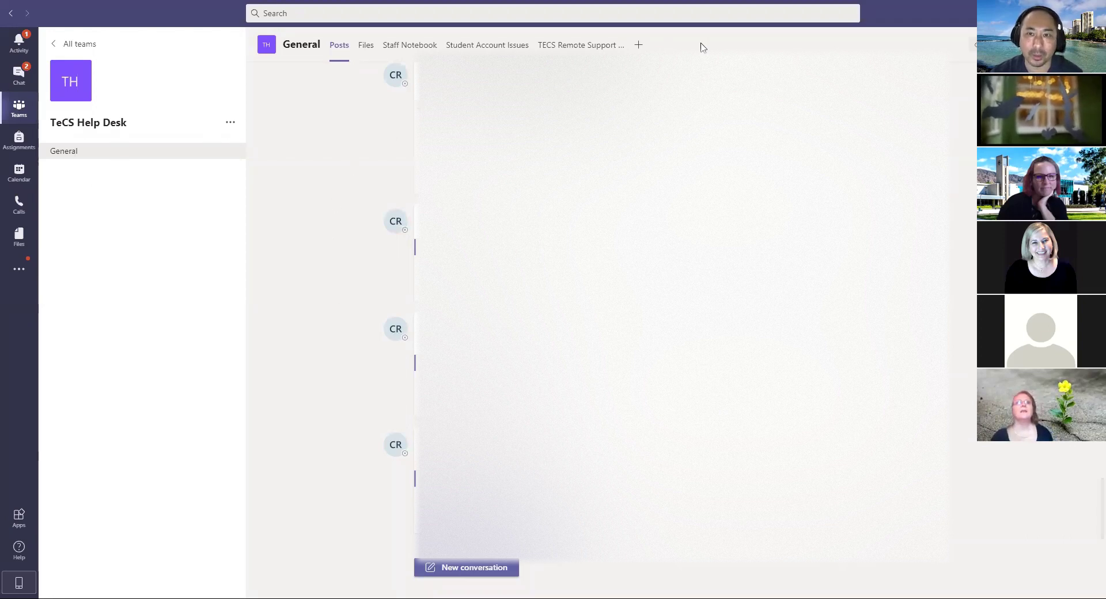
pyautogui.click(639, 47)
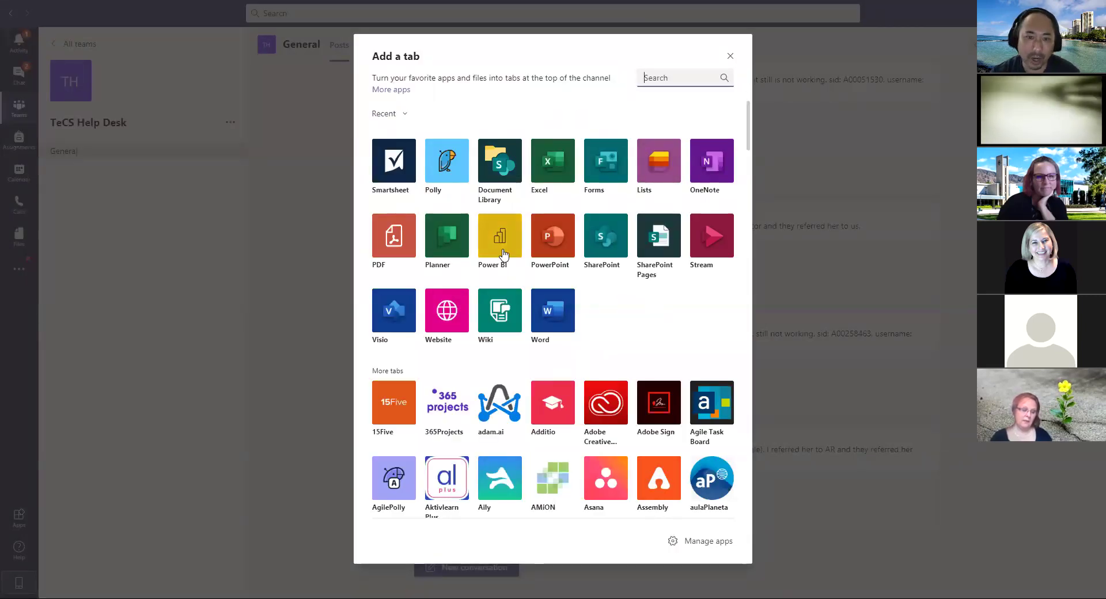
pyautogui.click(730, 56)
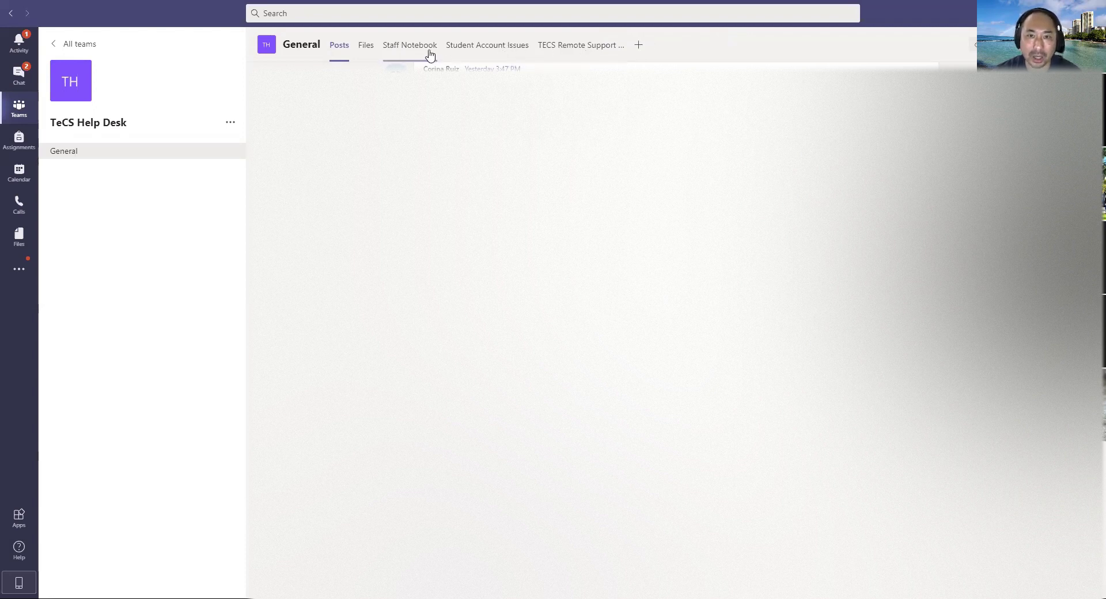
# Step: Open the Student Account Issues tab in the TeCS Help Desk General channel
pyautogui.click(482, 47)
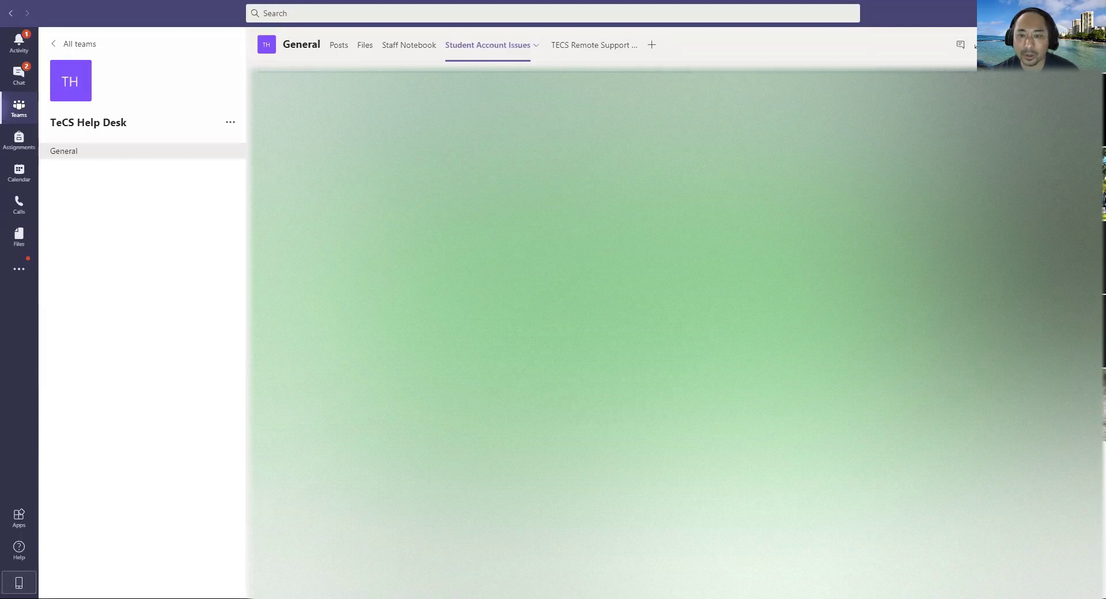
# Step: Open the TECS Remote Support tab in the TeCS Help Desk General channel
pyautogui.click(593, 46)
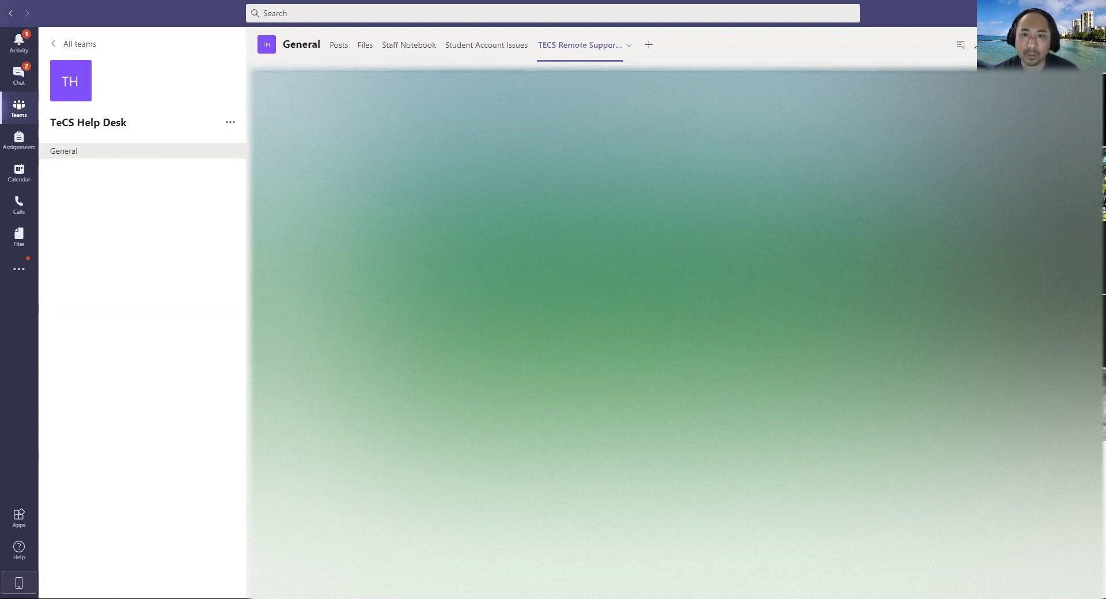
# Step: Switch between the Posts, Files and TECS Remote Support tabs, then return to All teams
pyautogui.click(337, 45)
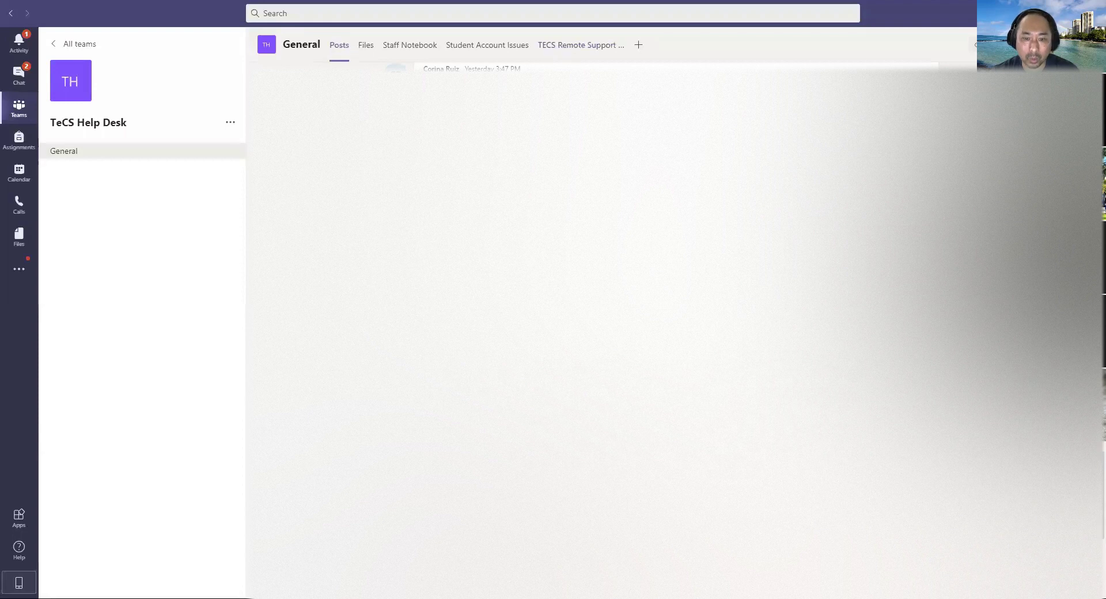
pyautogui.click(361, 46)
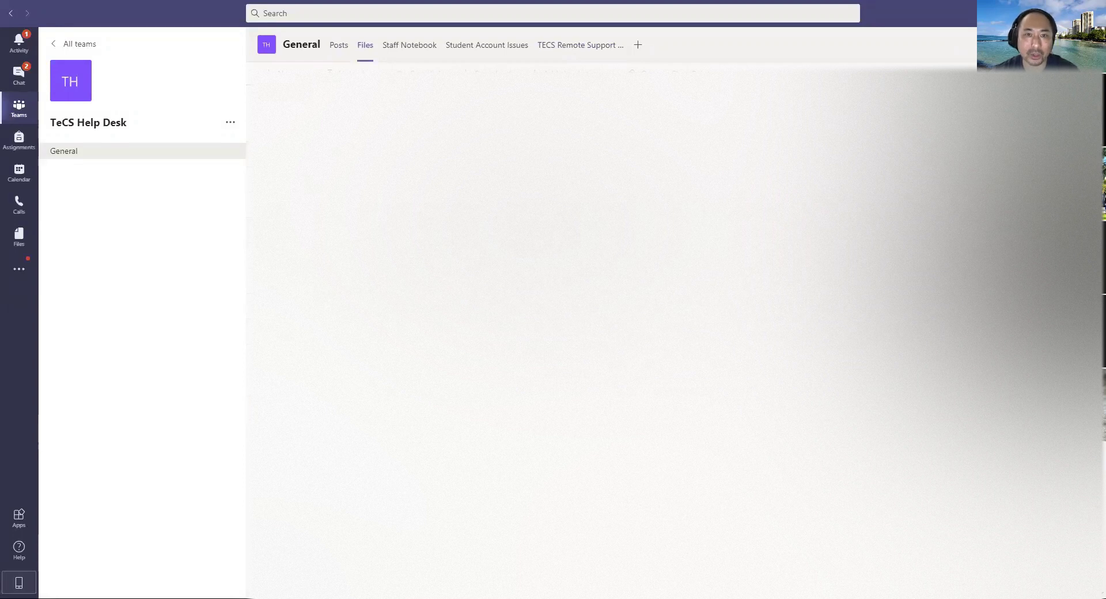
pyautogui.click(562, 47)
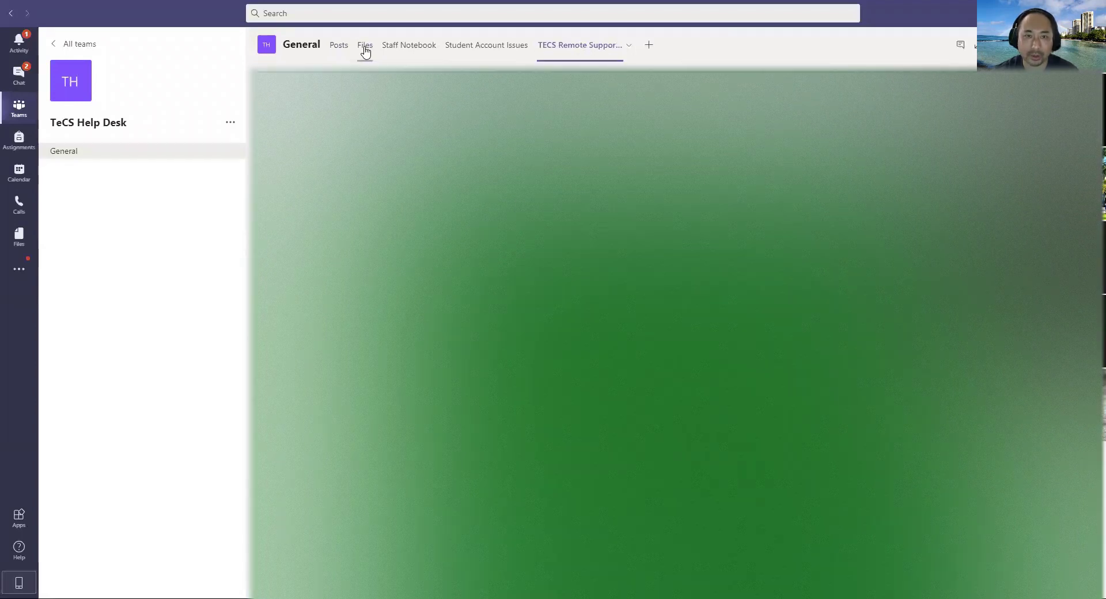
pyautogui.click(364, 47)
pyautogui.click(334, 47)
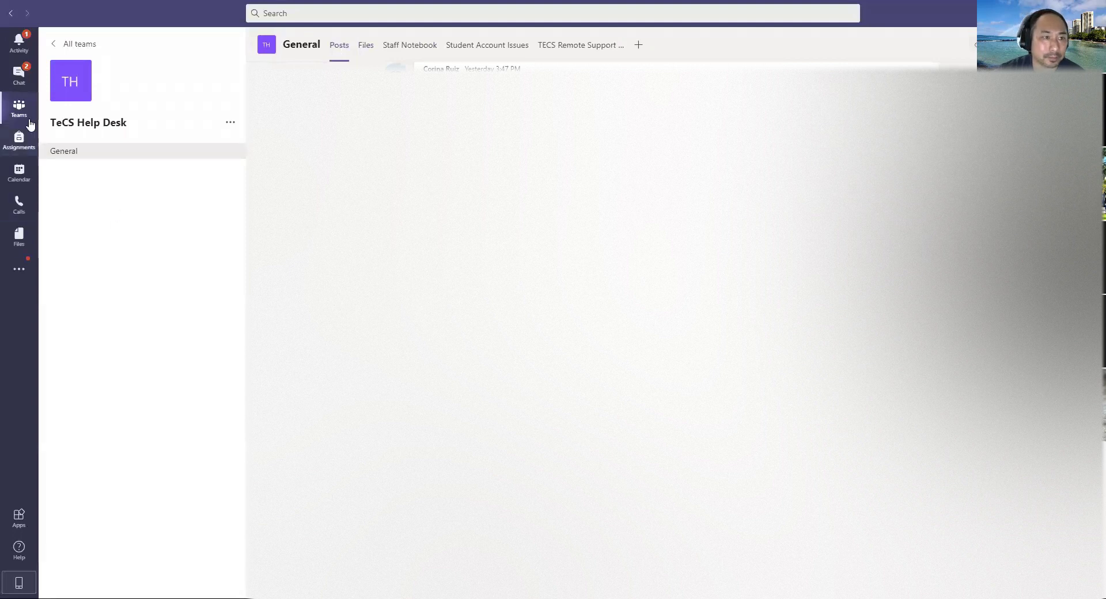
pyautogui.click(54, 46)
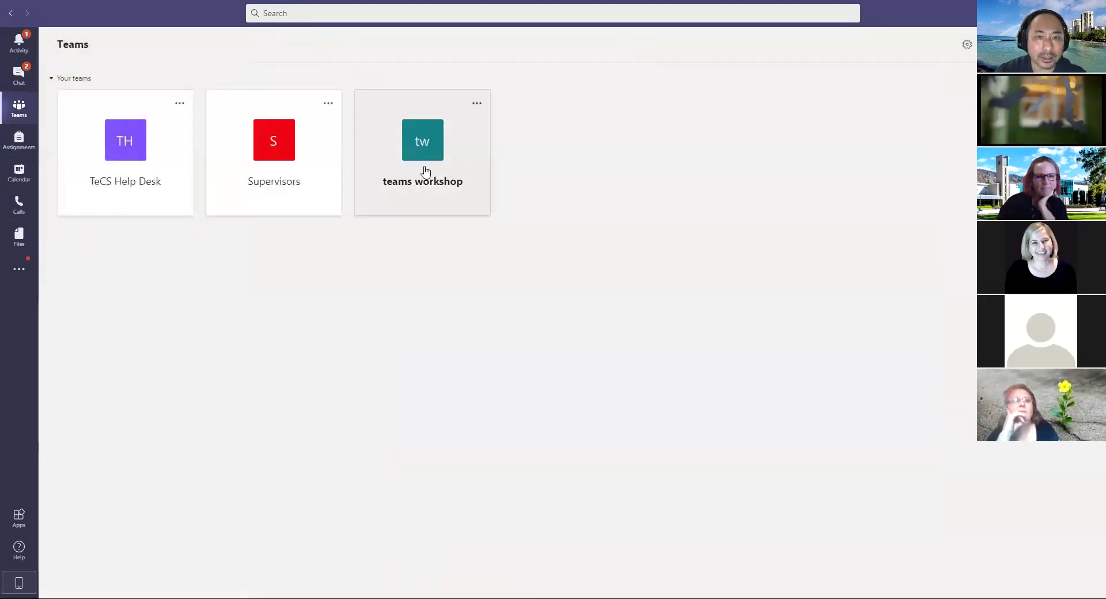
# Step: Open the teams workshop team from the Teams grid
pyautogui.click(425, 173)
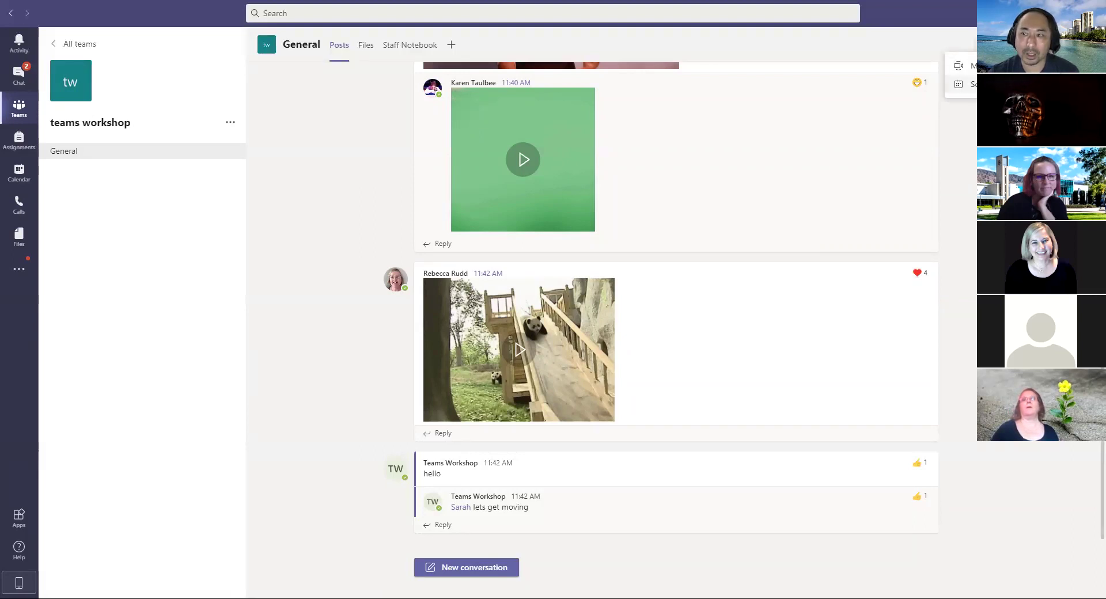
pyautogui.click(961, 84)
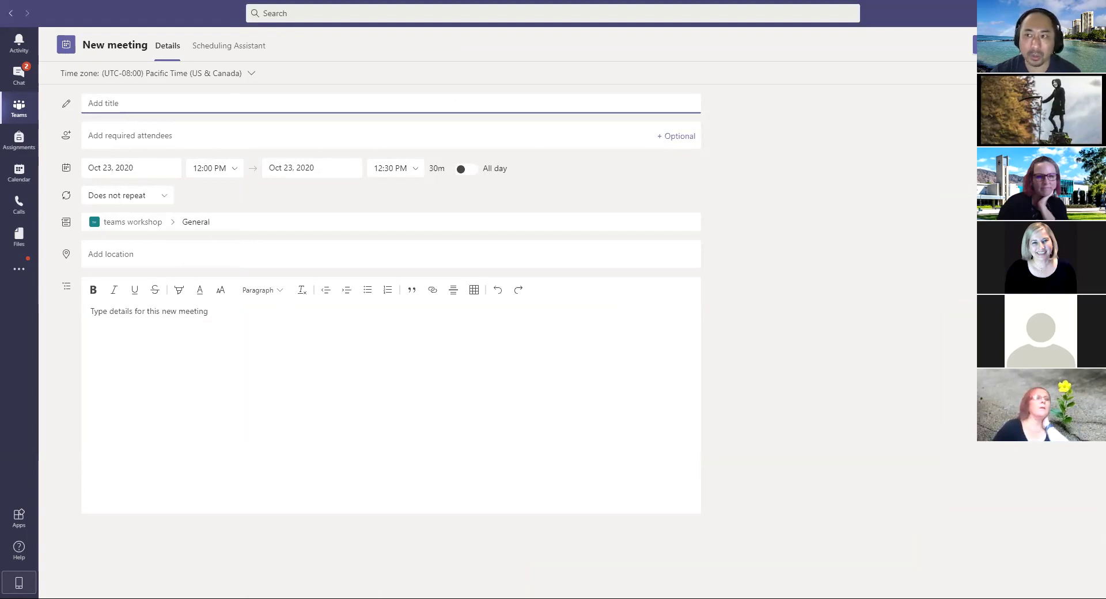
pyautogui.click(1061, 45)
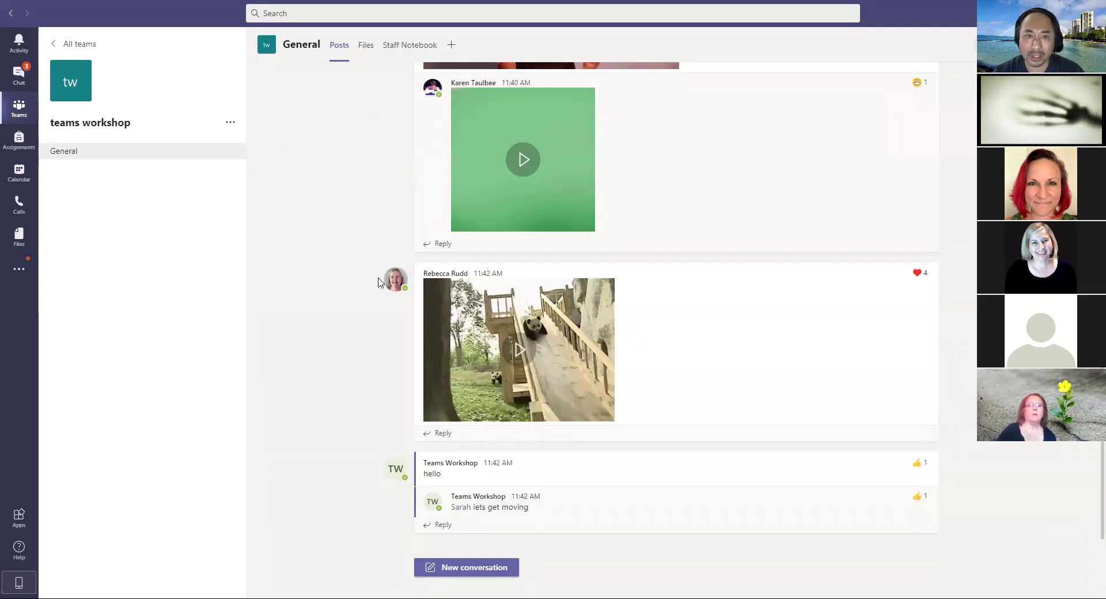
pyautogui.moveTo(764, 510)
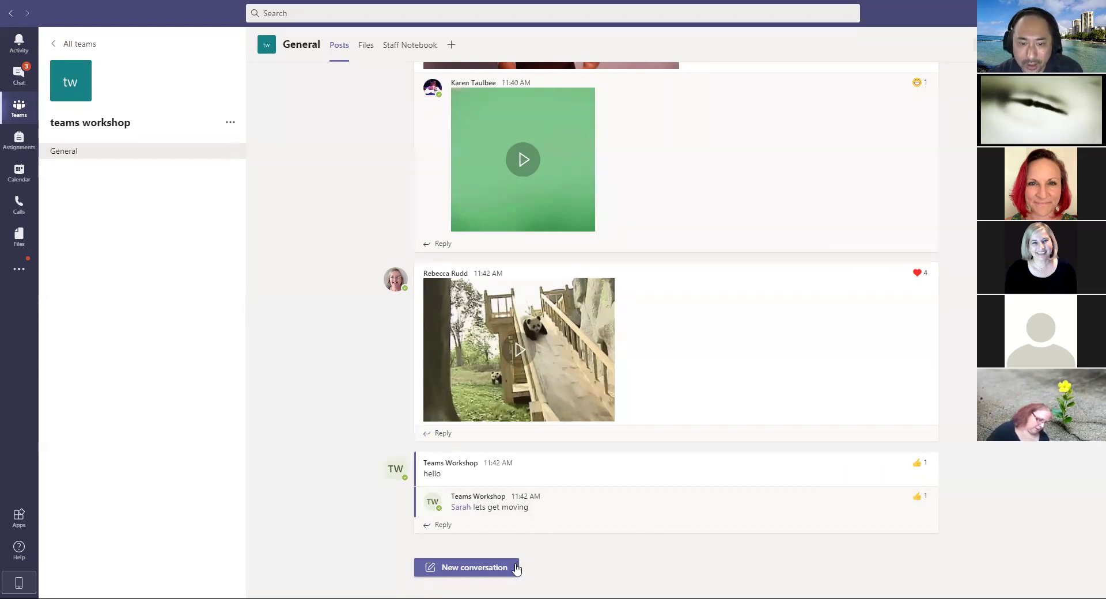
# Step: Start writing a new post in the teams workshop General channel
pyautogui.click(472, 568)
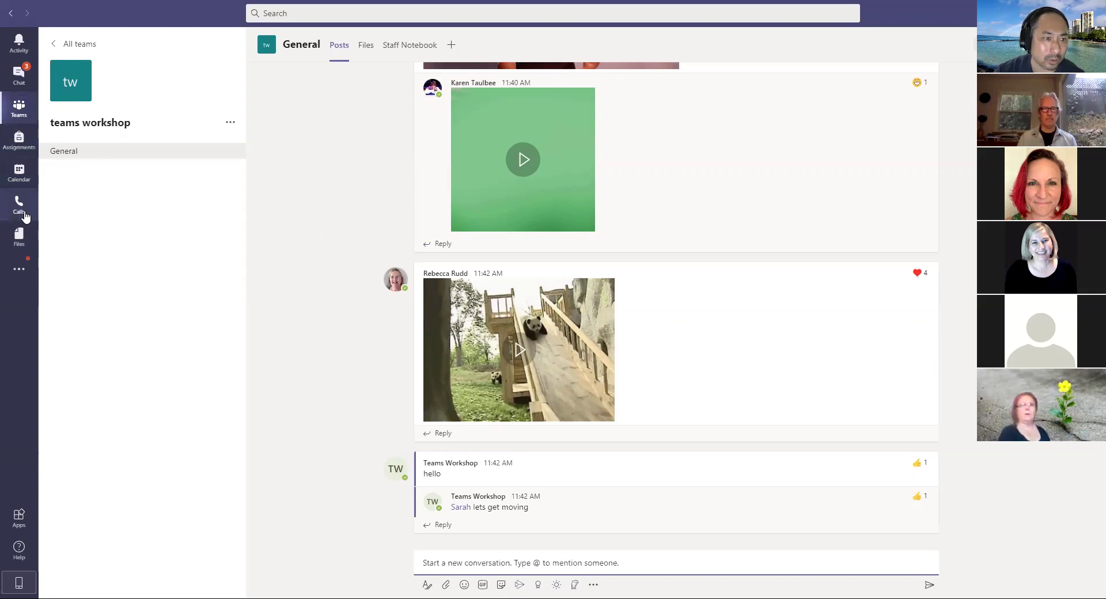
# Step: Open Assignments from the left app bar
pyautogui.click(24, 148)
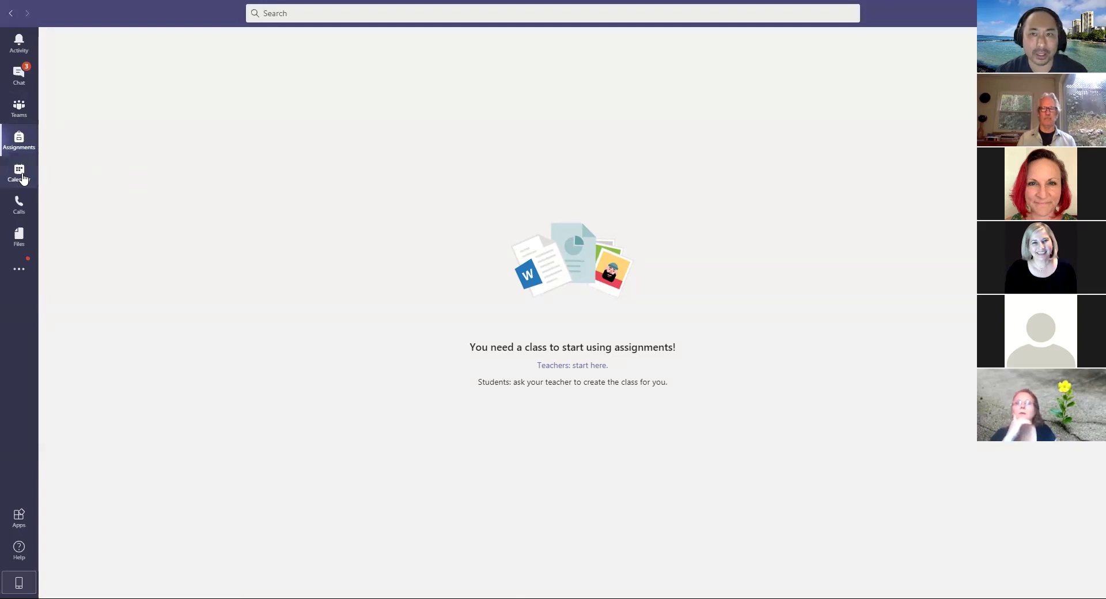
# Step: Switch to the Calendar week view and scroll through the day's hours
pyautogui.click(23, 179)
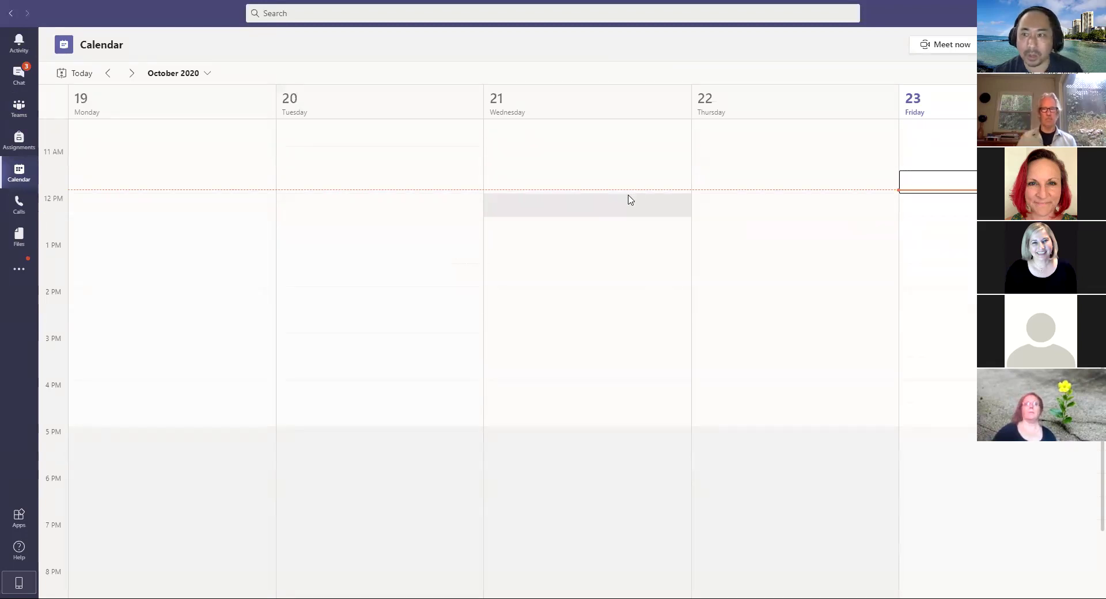
pyautogui.scroll(3, 611, 311)
pyautogui.scroll(4, 611, 311)
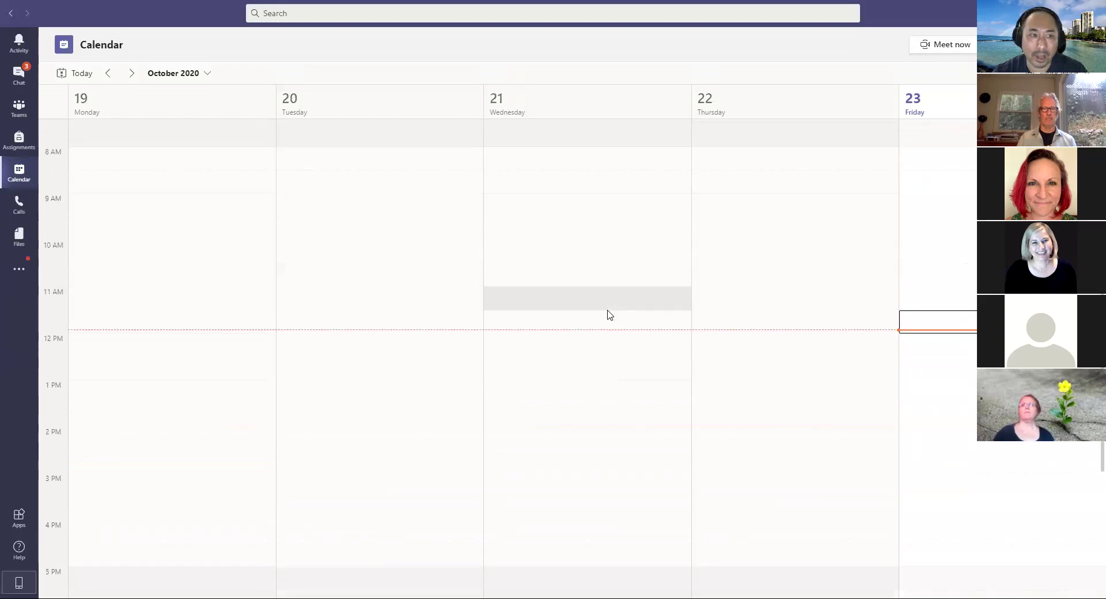
pyautogui.scroll(-3, 611, 311)
pyautogui.scroll(6, 610, 314)
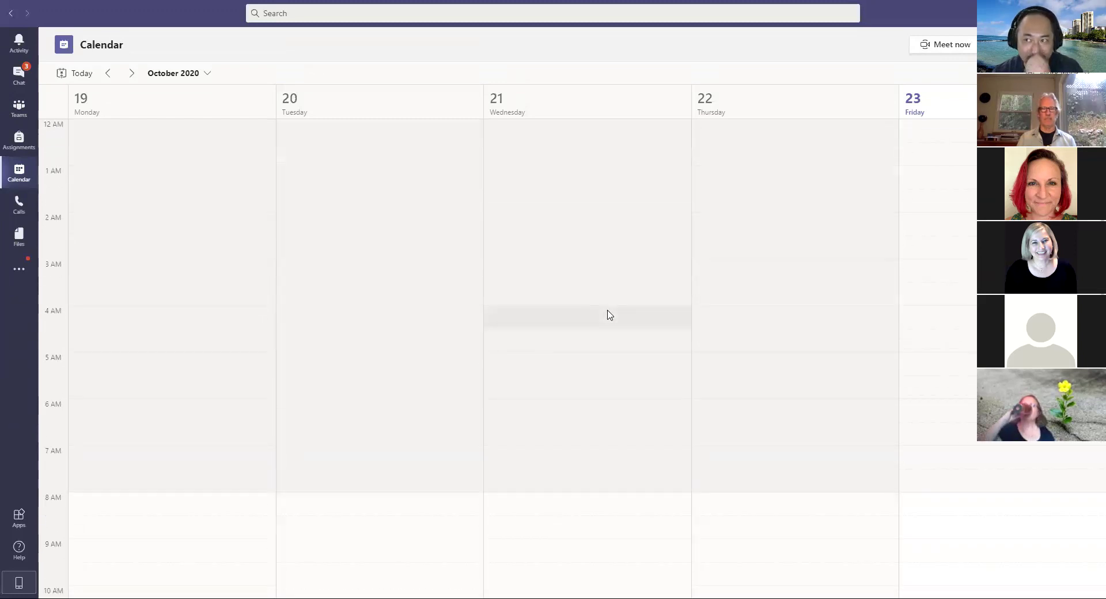
pyautogui.scroll(-7, 610, 315)
pyautogui.scroll(-4, 610, 315)
pyautogui.scroll(3, 610, 314)
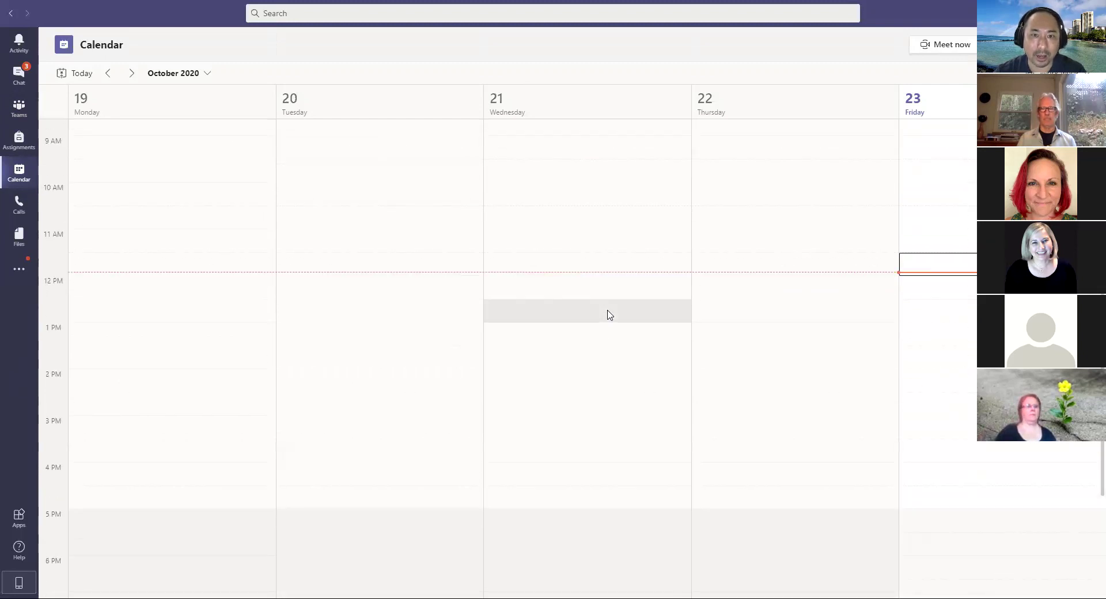
# Step: Start a new meeting on Wednesday, Oct 21 in the 12:30 PM slot
pyautogui.click(497, 310)
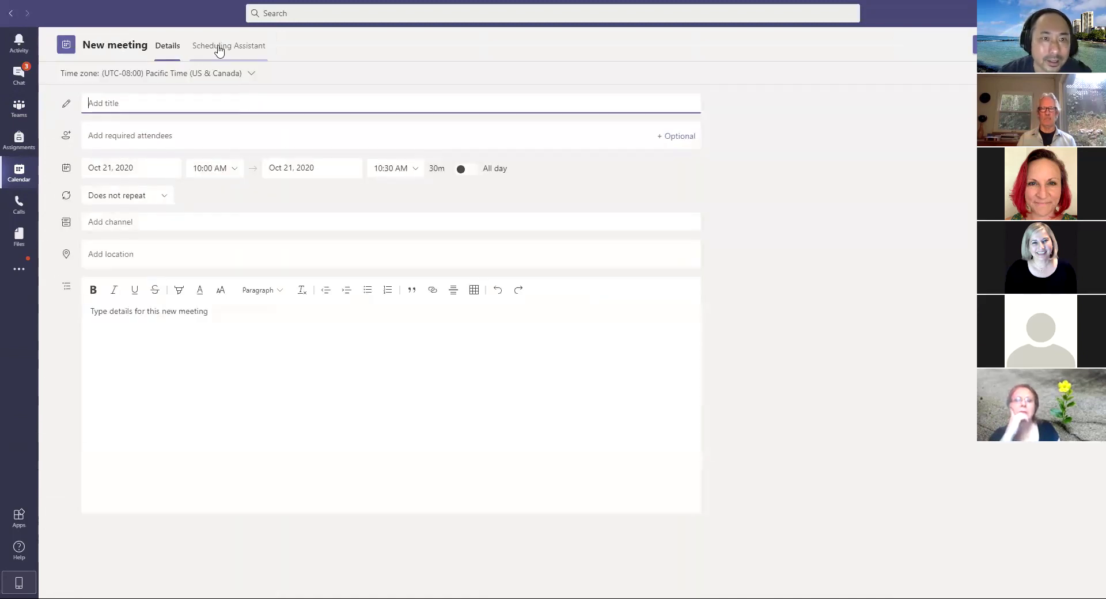
pyautogui.click(9, 21)
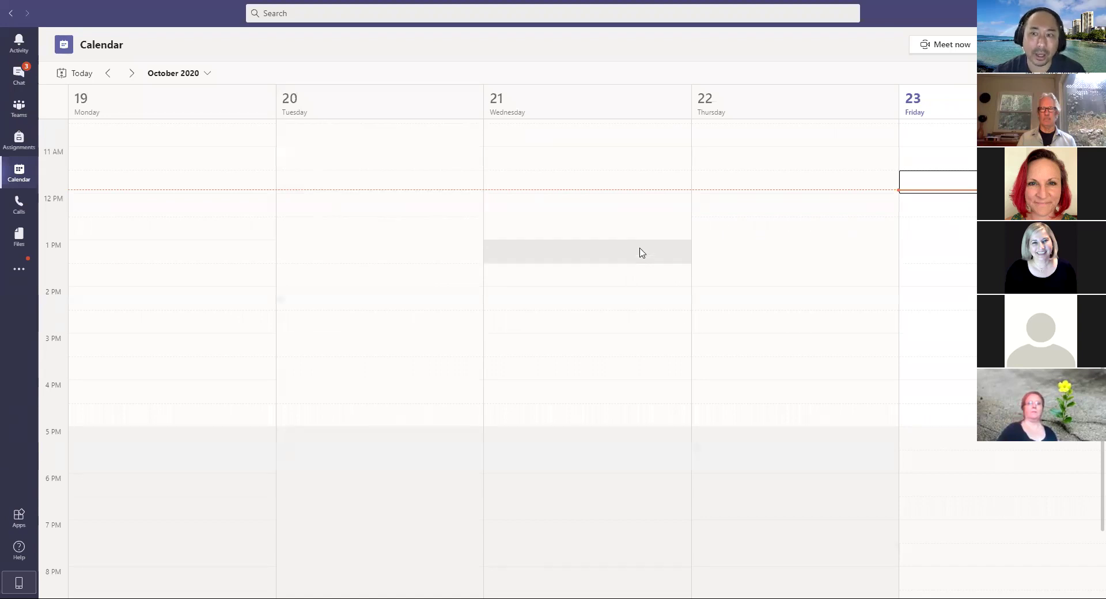
pyautogui.scroll(2, 600, 282)
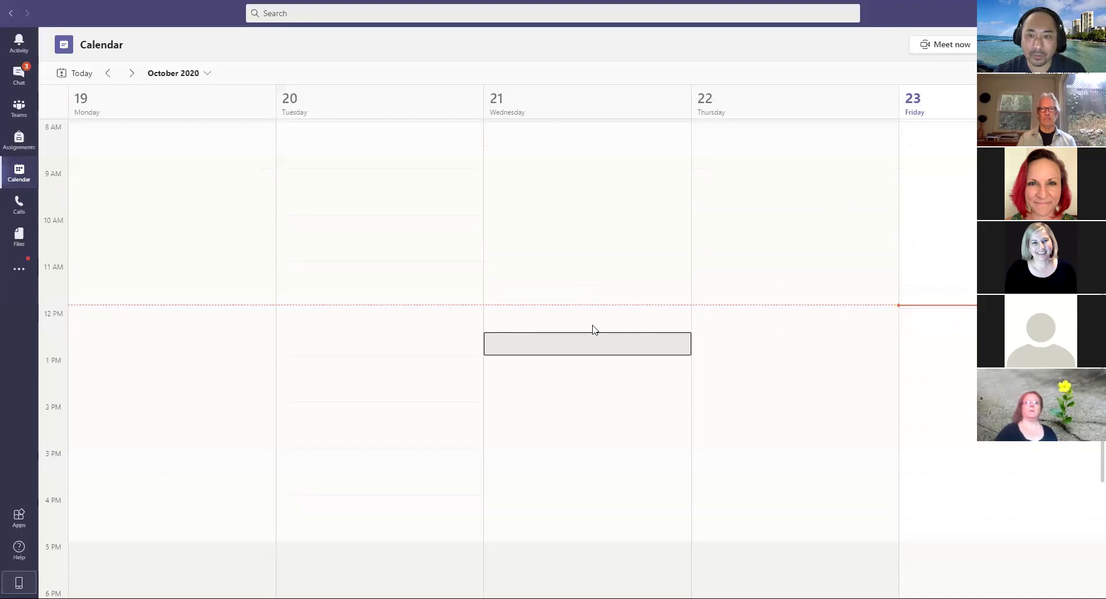
pyautogui.click(594, 337)
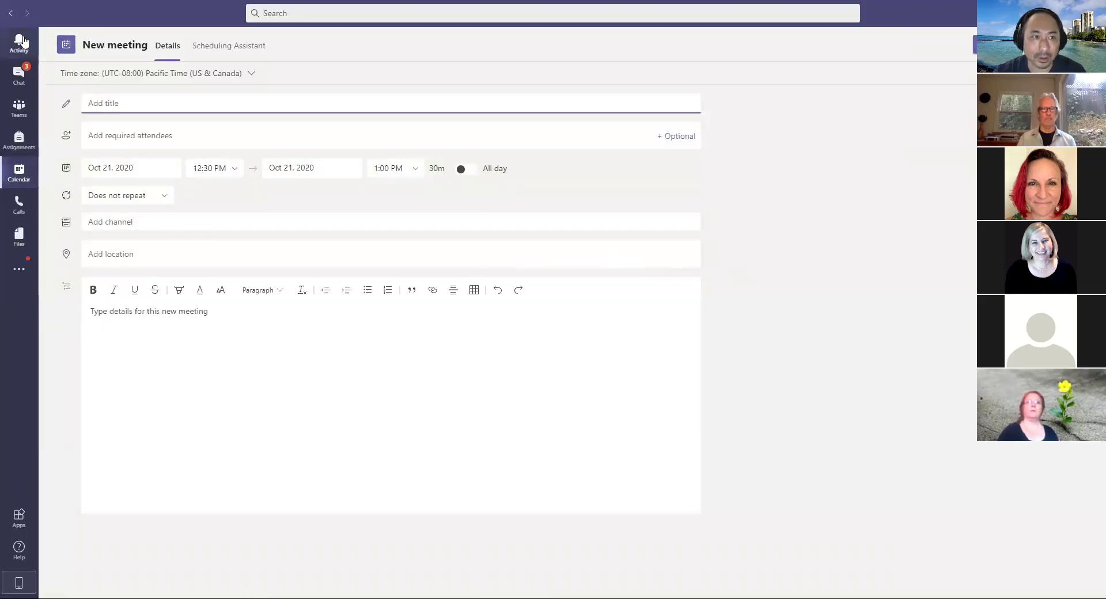
# Step: Draft a Friday 1:00–2:30 PM meeting titled 'test', then discard it unsaved
pyautogui.click(11, 15)
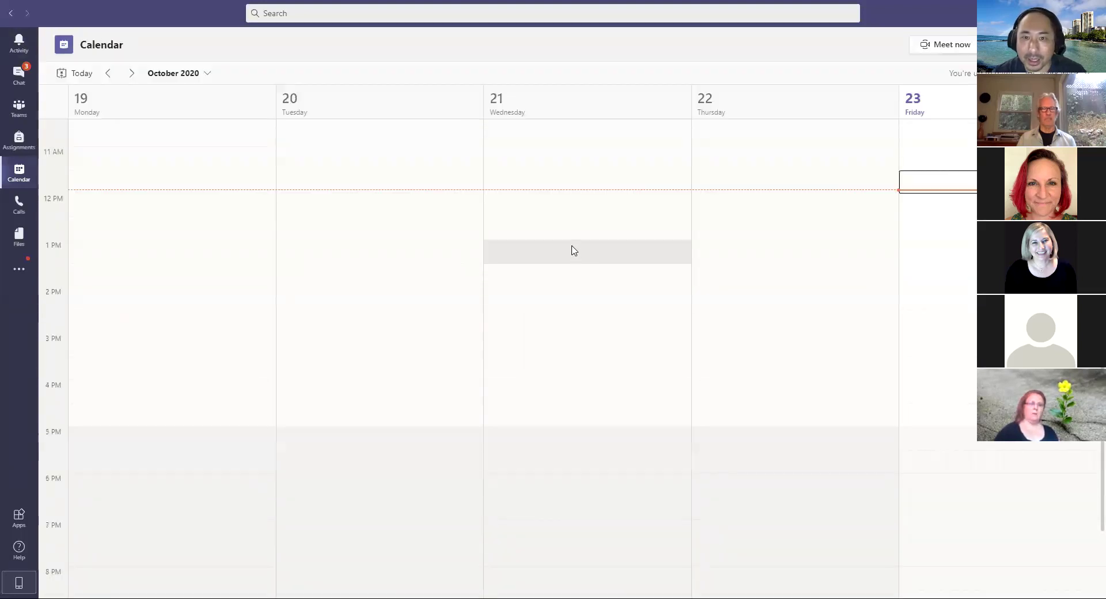
pyautogui.moveTo(933, 262); pyautogui.dragTo(935, 311)
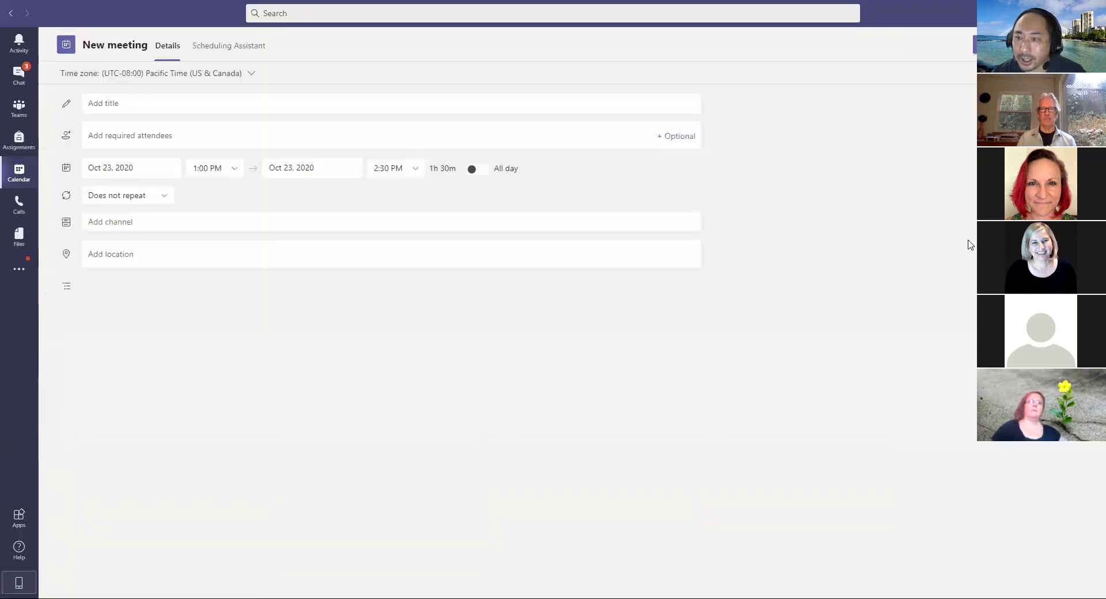
pyautogui.write('test')
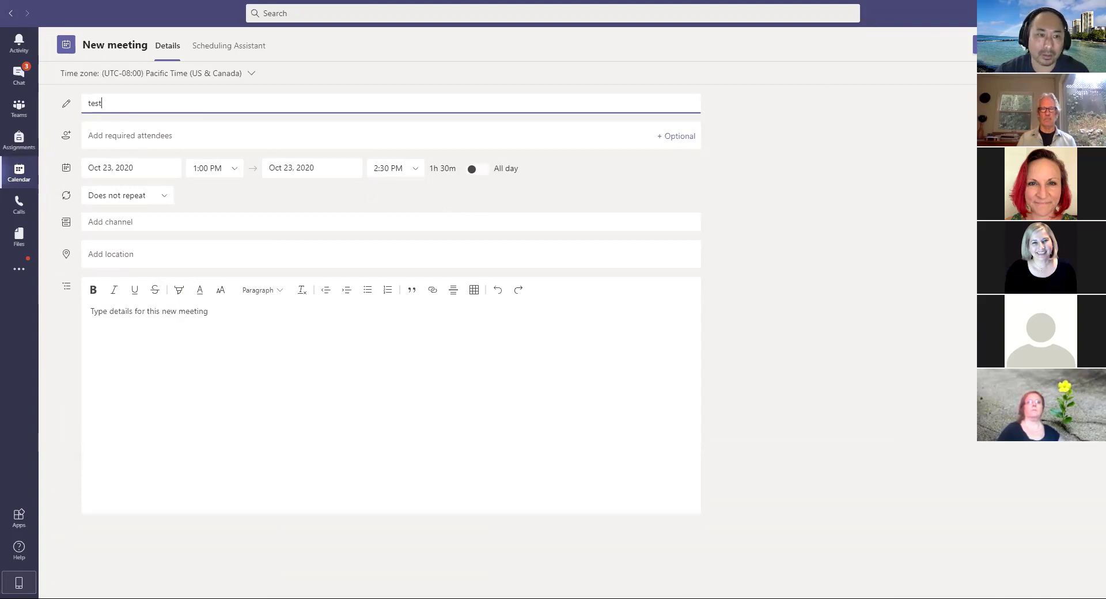
pyautogui.click(1020, 45)
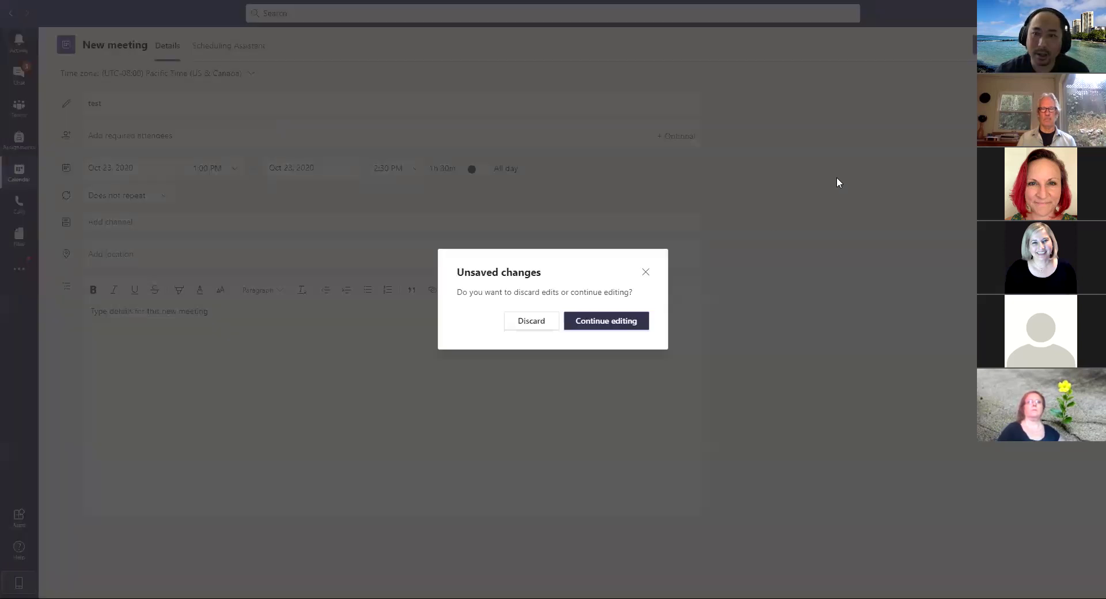
pyautogui.click(530, 325)
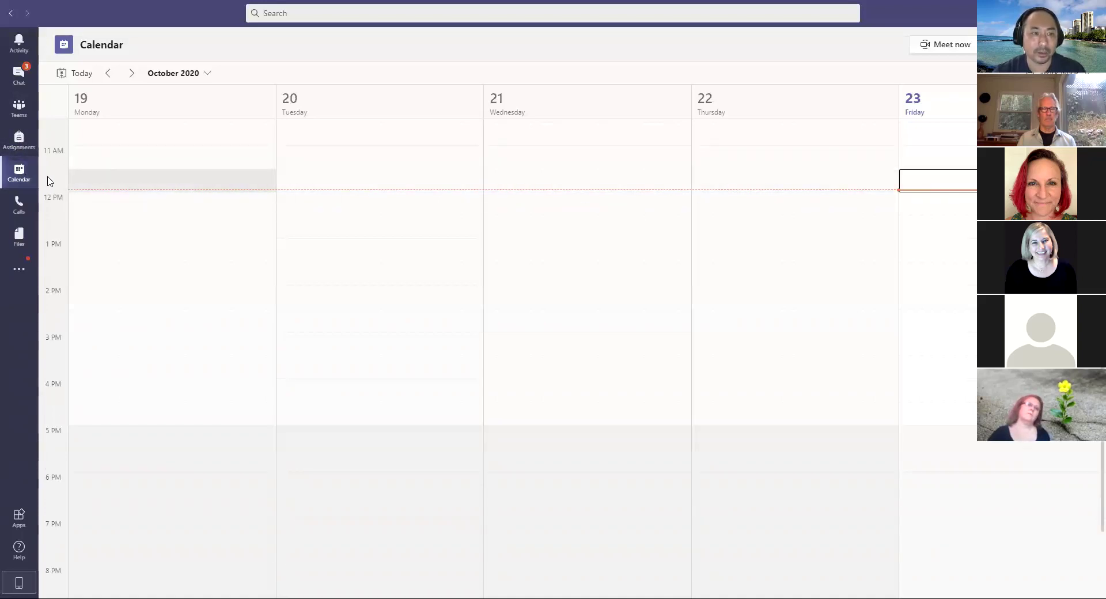
# Step: In Calls, type a name into Make a call, clear it, then go to Files
pyautogui.click(16, 206)
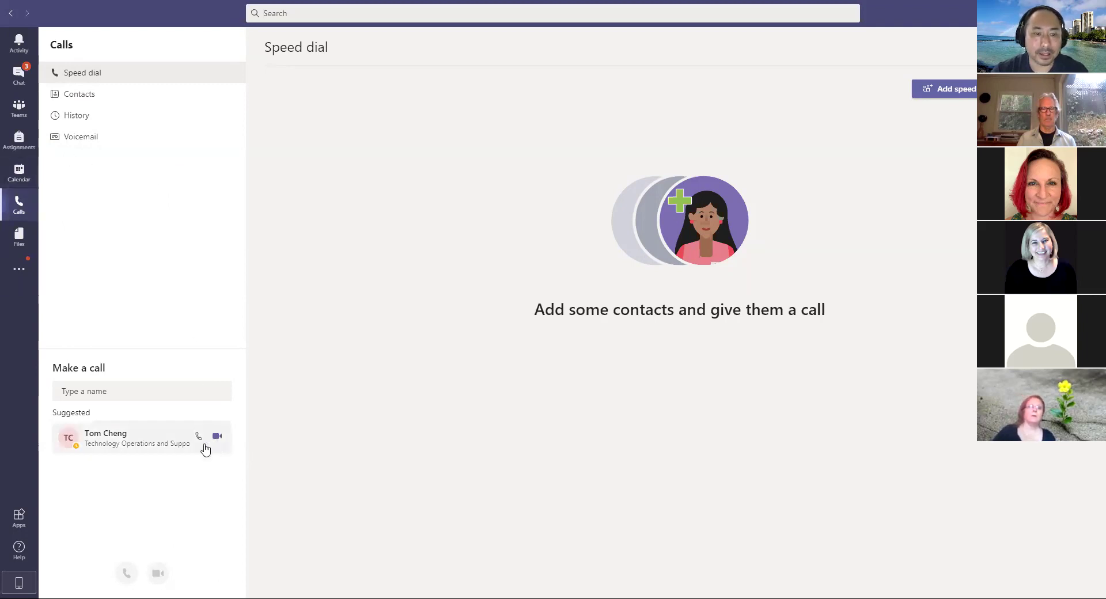
pyautogui.click(125, 393)
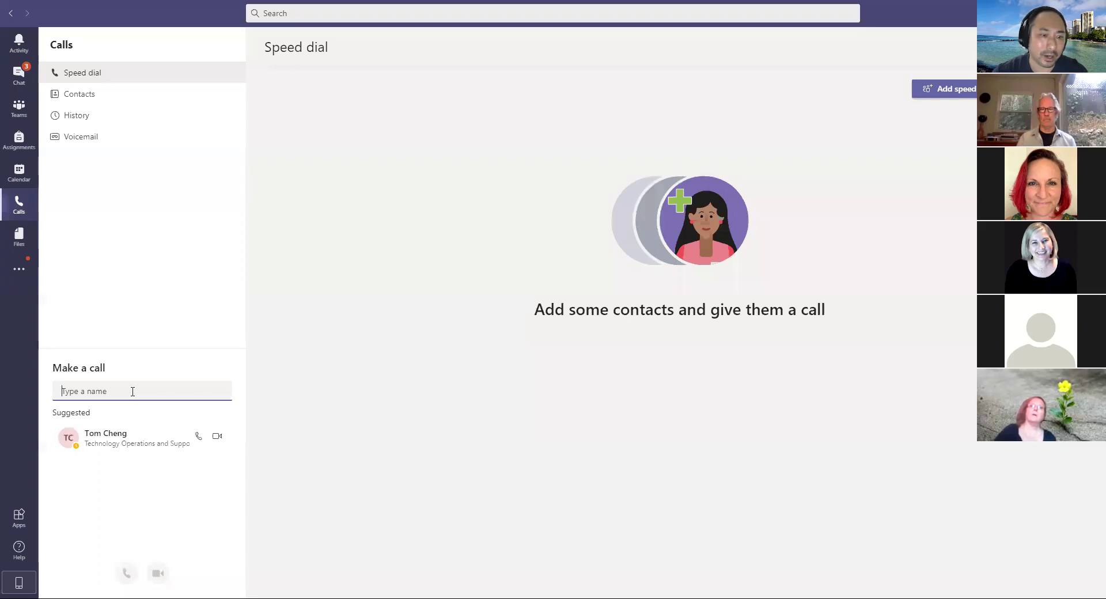
pyautogui.write('daf')
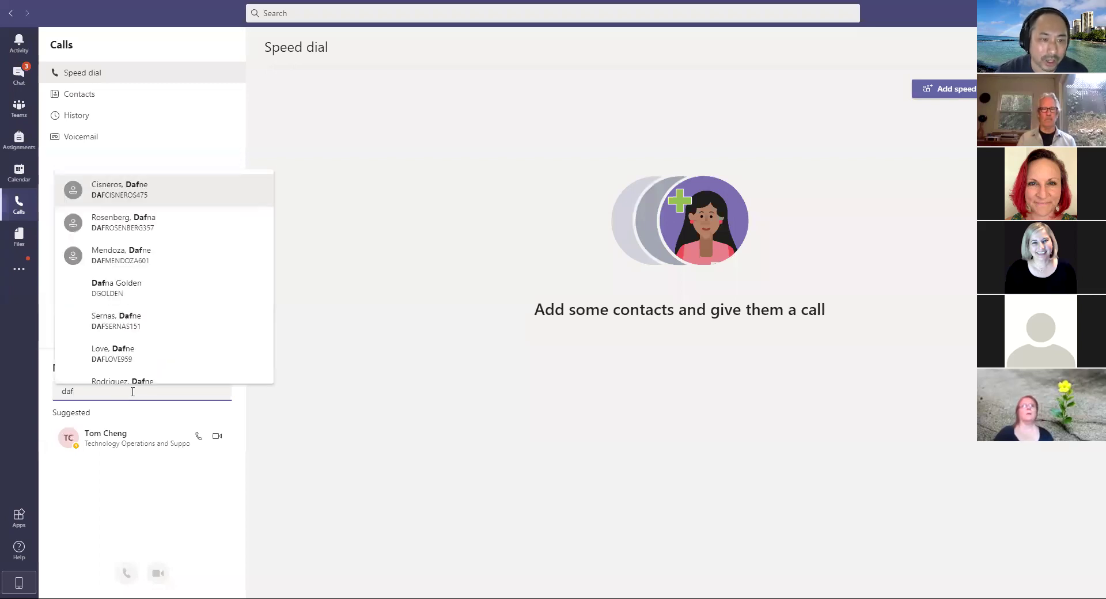
pyautogui.press('BackSpace')
pyautogui.press('BackSpace')
pyautogui.press('BackSpace')
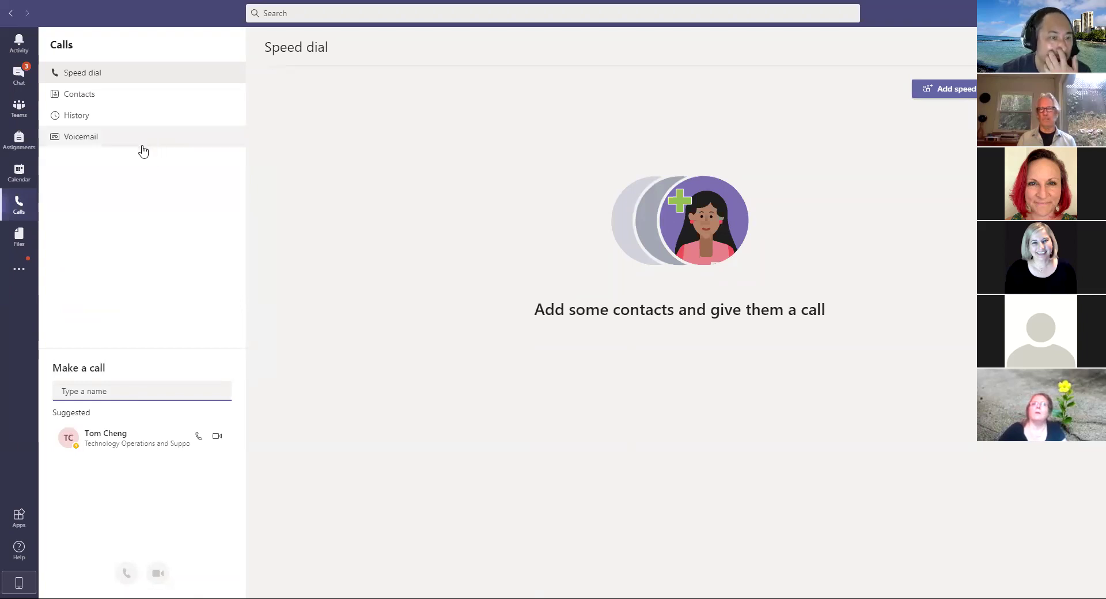
pyautogui.click(19, 237)
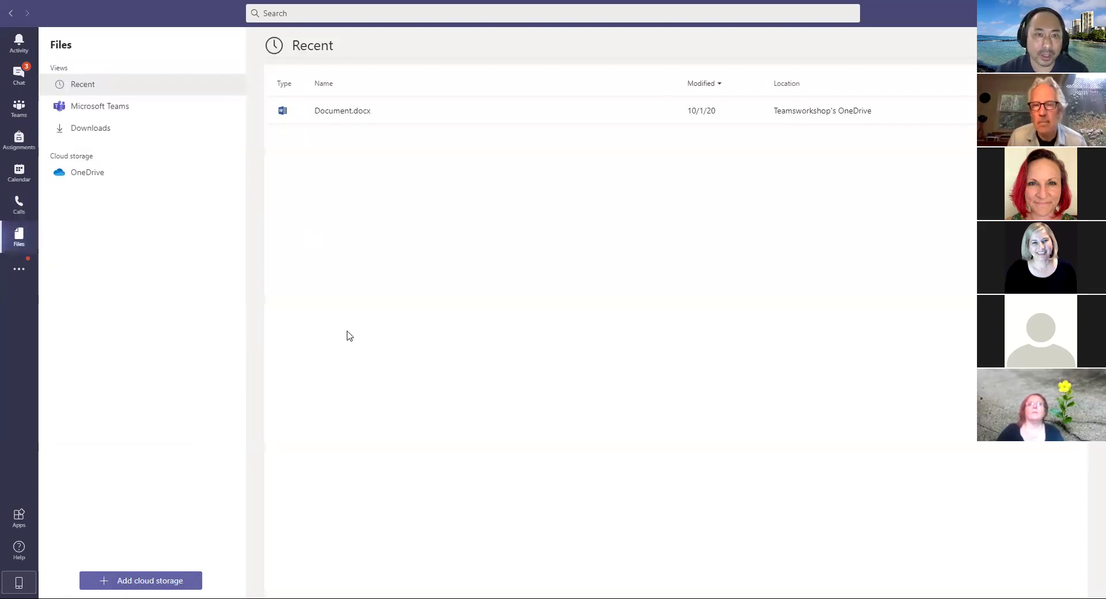
# Step: Select and deselect Document.docx, then show the more added apps list
pyautogui.click(360, 115)
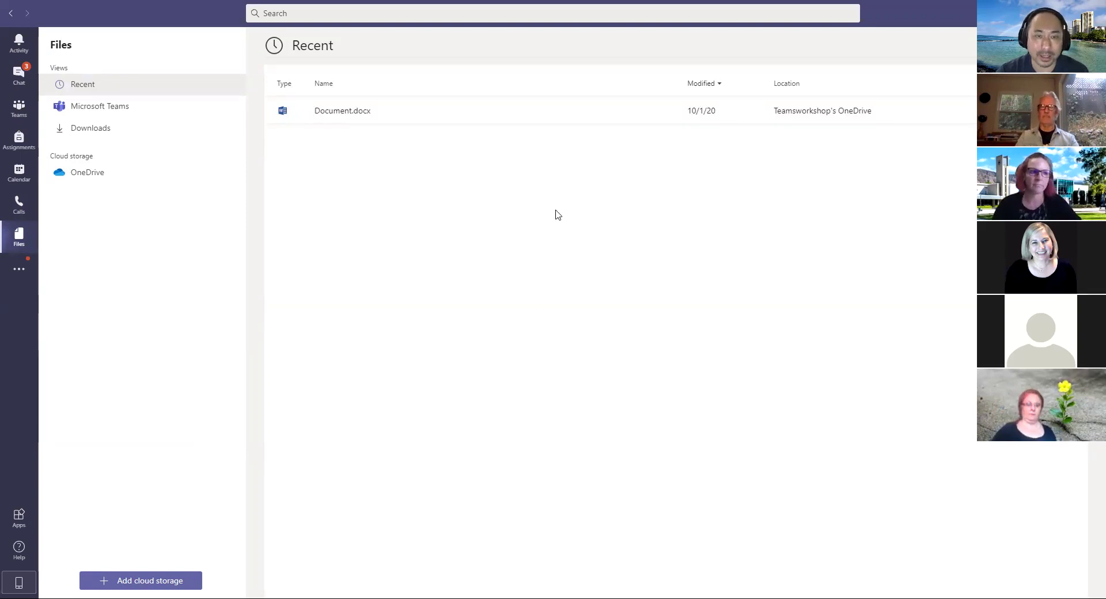
pyautogui.click(340, 113)
pyautogui.click(348, 159)
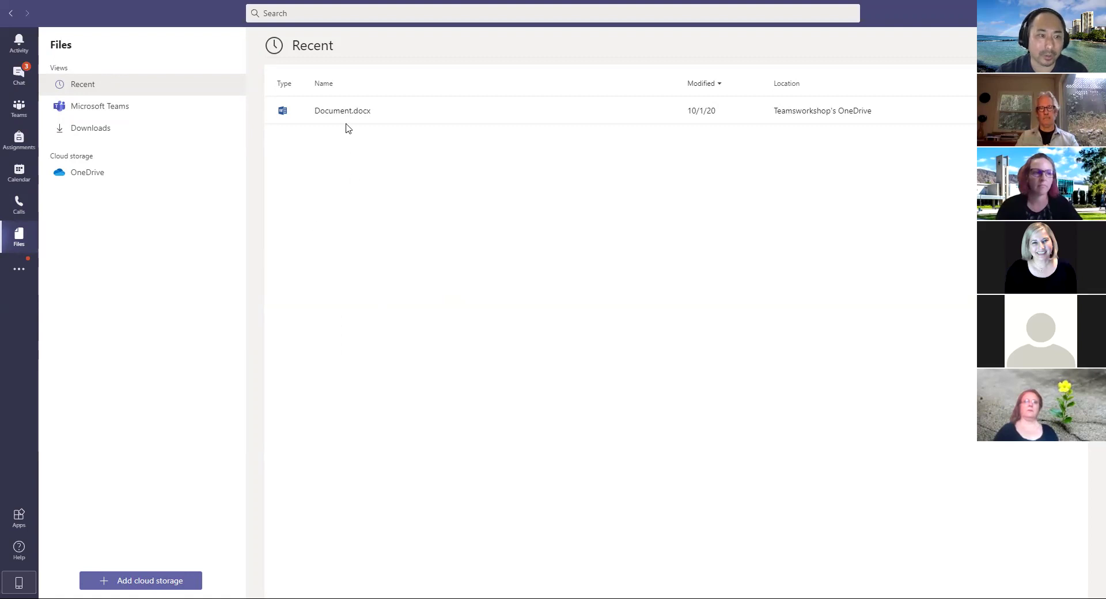
pyautogui.click(18, 272)
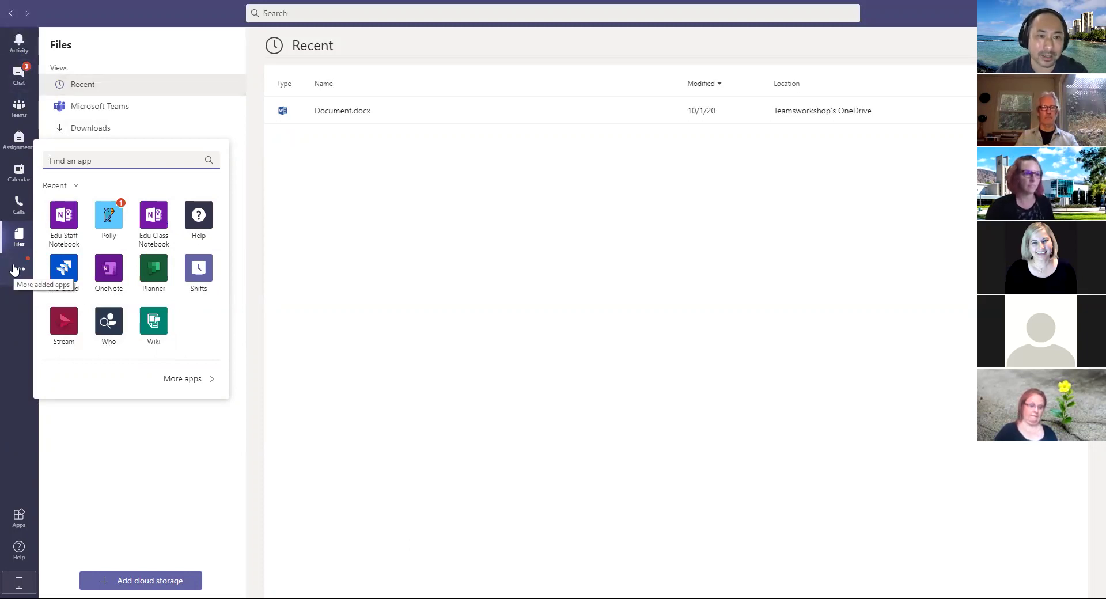
# Step: Close the added apps list, browse the Apps store, then switch to Chat
pyautogui.click(18, 339)
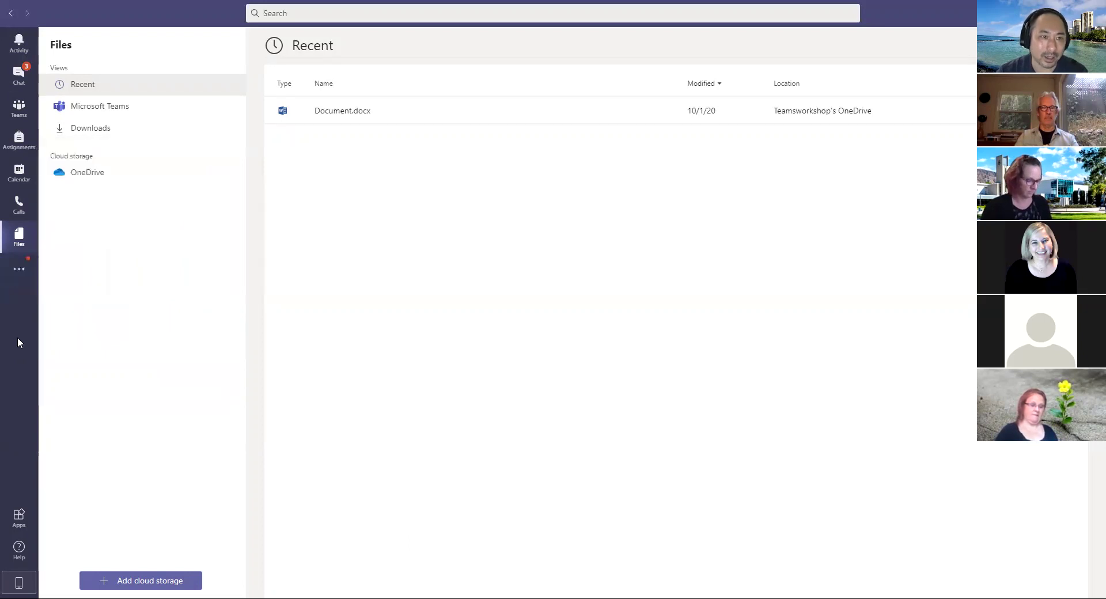
pyautogui.click(24, 271)
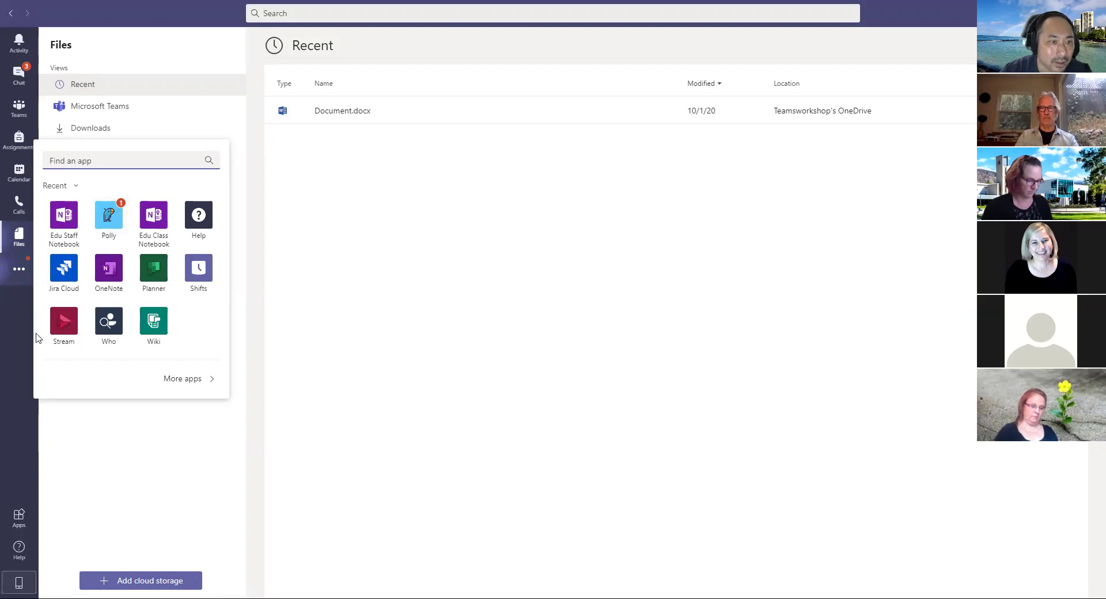
pyautogui.click(49, 420)
pyautogui.click(19, 518)
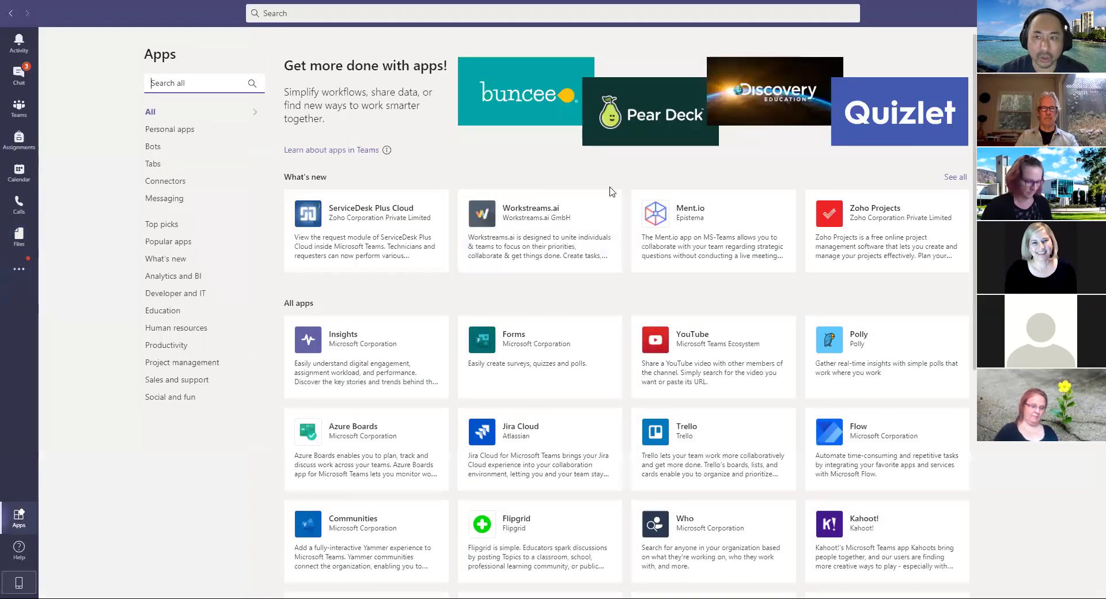
pyautogui.scroll(-15, 576, 374)
pyautogui.scroll(-15, 597, 387)
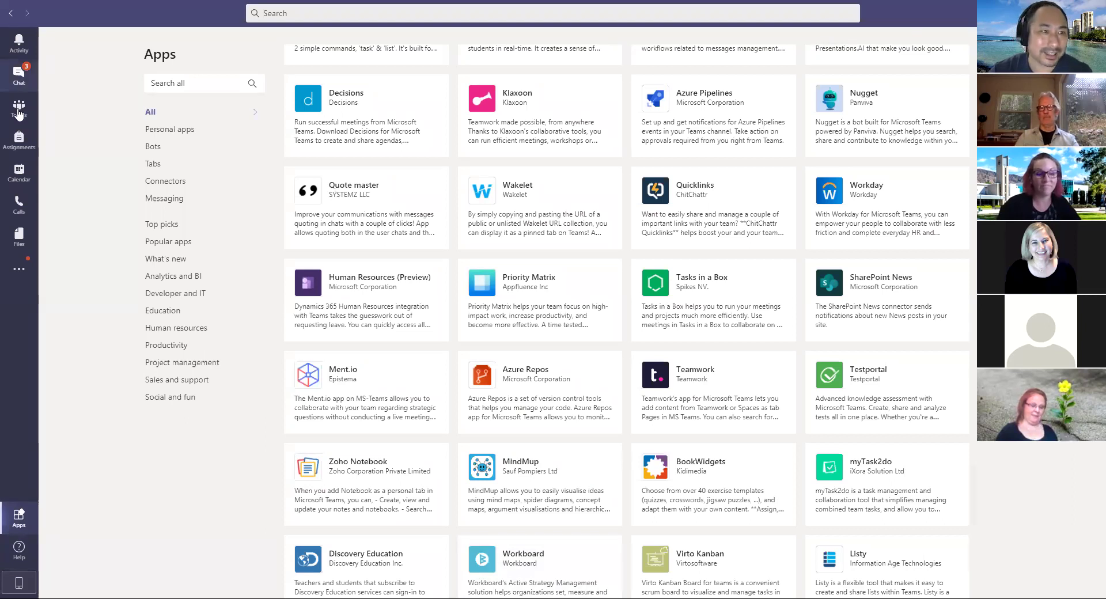
pyautogui.click(19, 74)
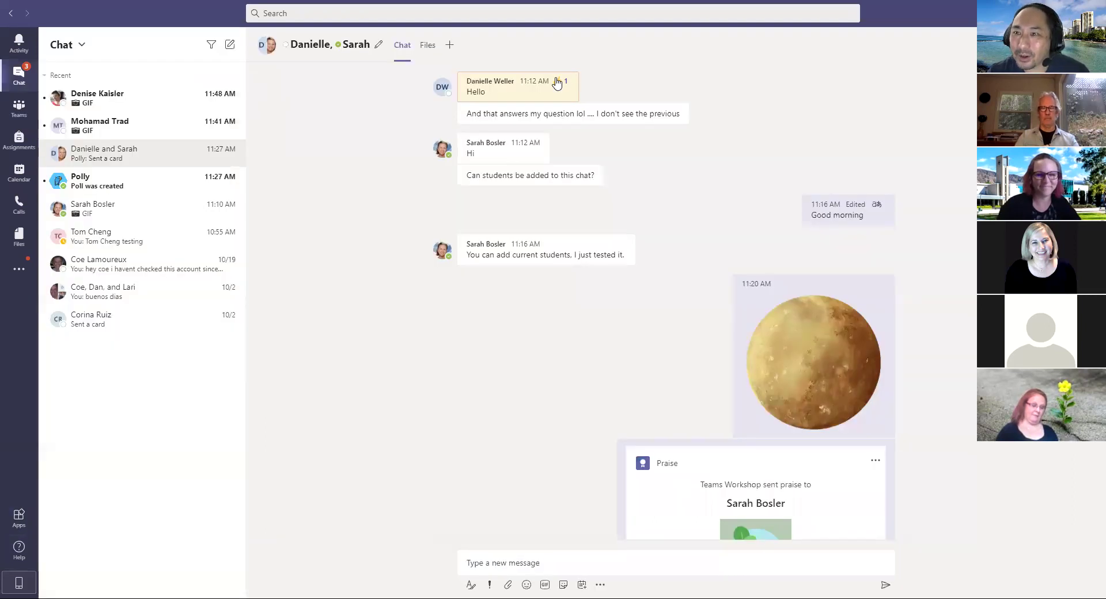